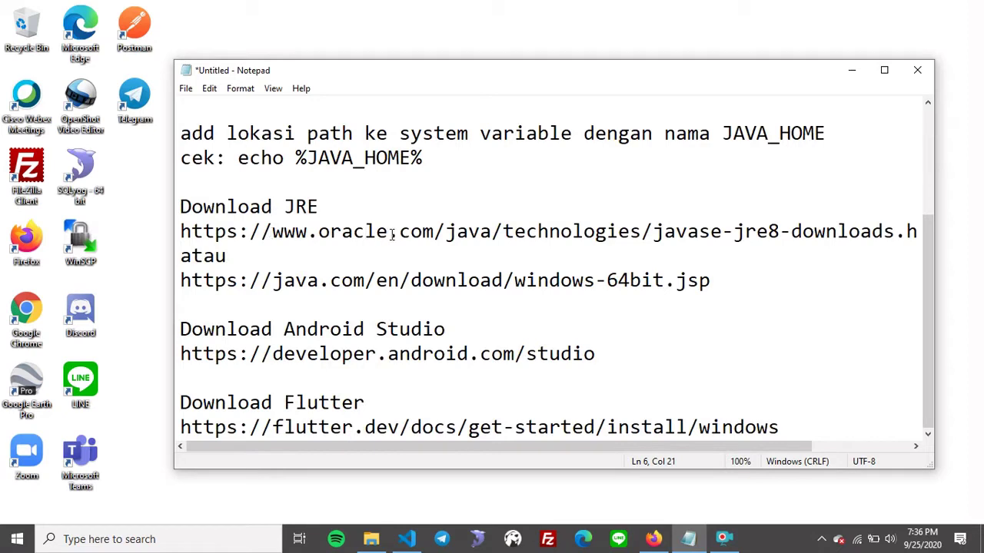
# Scroll to the top of the setup notes and select the JDK download link line.
pyautogui.moveTo(274, 279); pyautogui.dragTo(364, 280)
pyautogui.click(558, 280)
pyautogui.scroll(3, 344, 244)
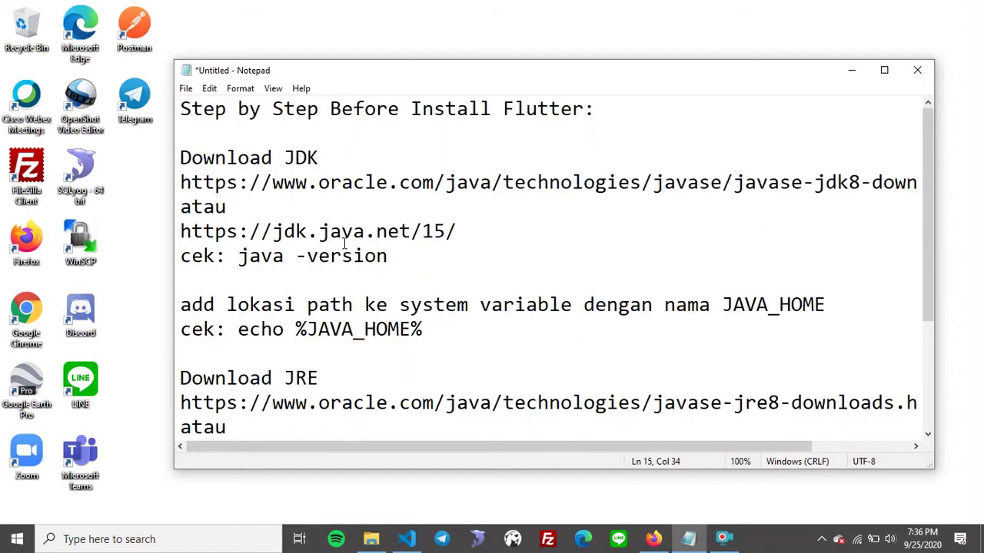
pyautogui.click(183, 235)
pyautogui.keyDown('shift'); pyautogui.click(458, 232); pyautogui.keyUp('shift')
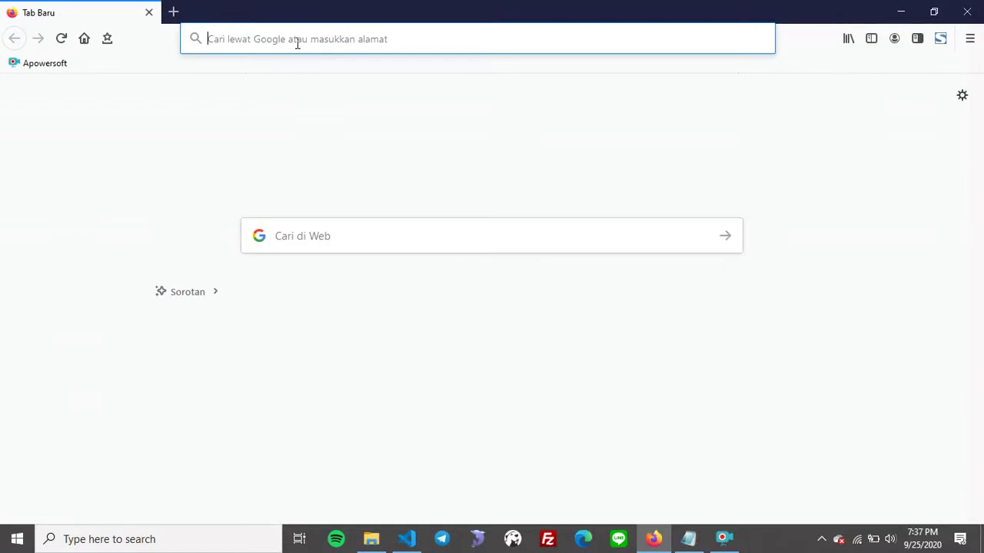
# Load the pasted Oracle JDK 8 downloads URL in Firefox and turn off the secure DNS notice.
pyautogui.write('https://www.oracle.com/java/technologies/javase/javase-jdk8-downloads.html')
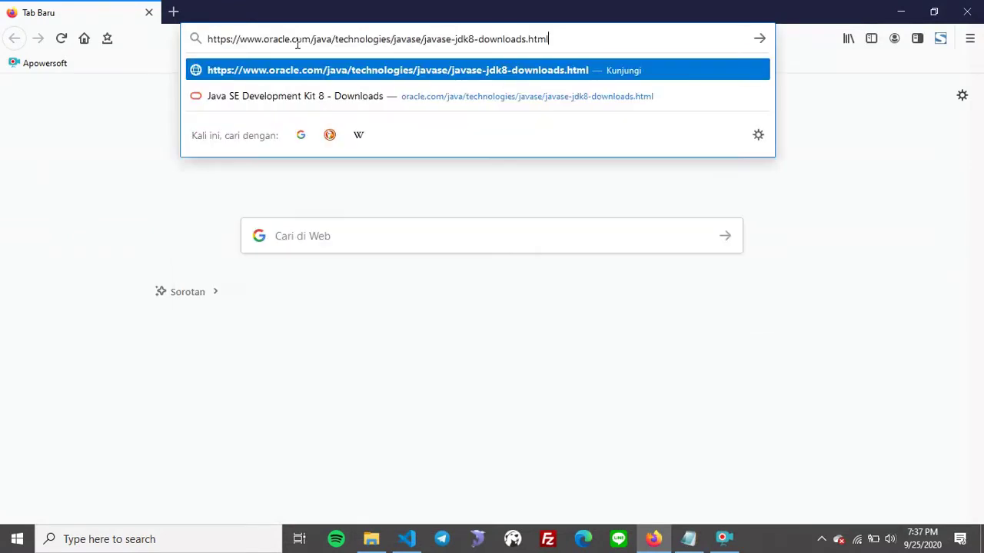
pyautogui.press('Return')
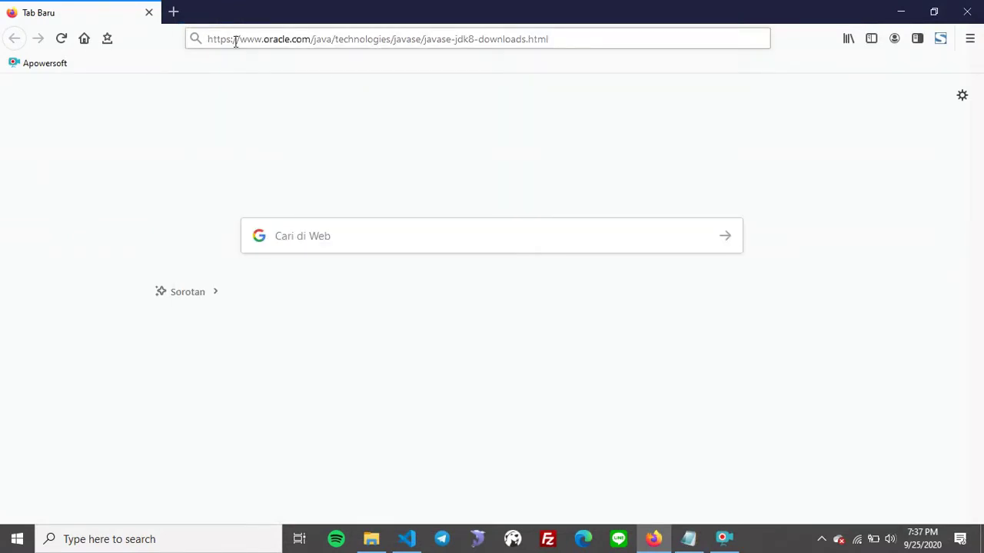
pyautogui.click(606, 44)
pyautogui.press('Return')
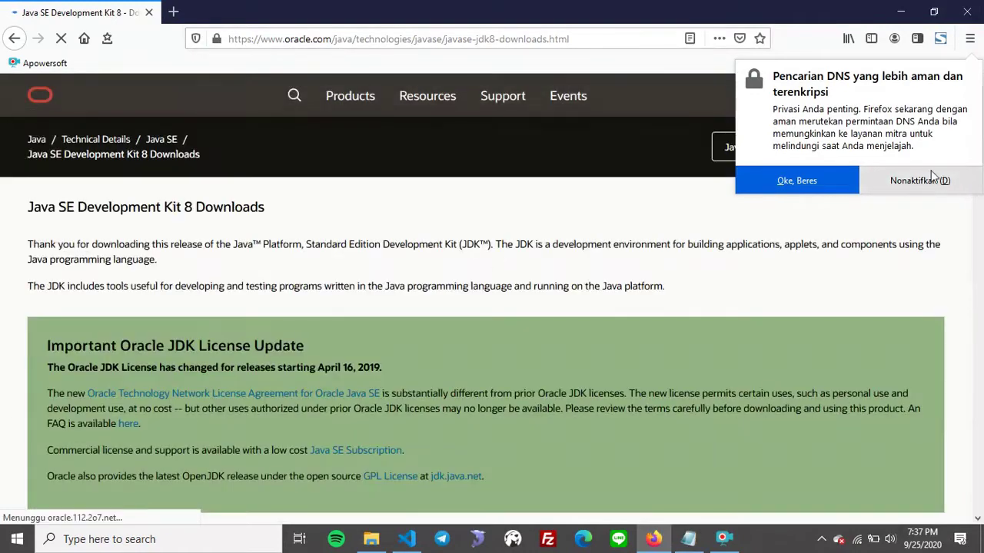
pyautogui.click(914, 182)
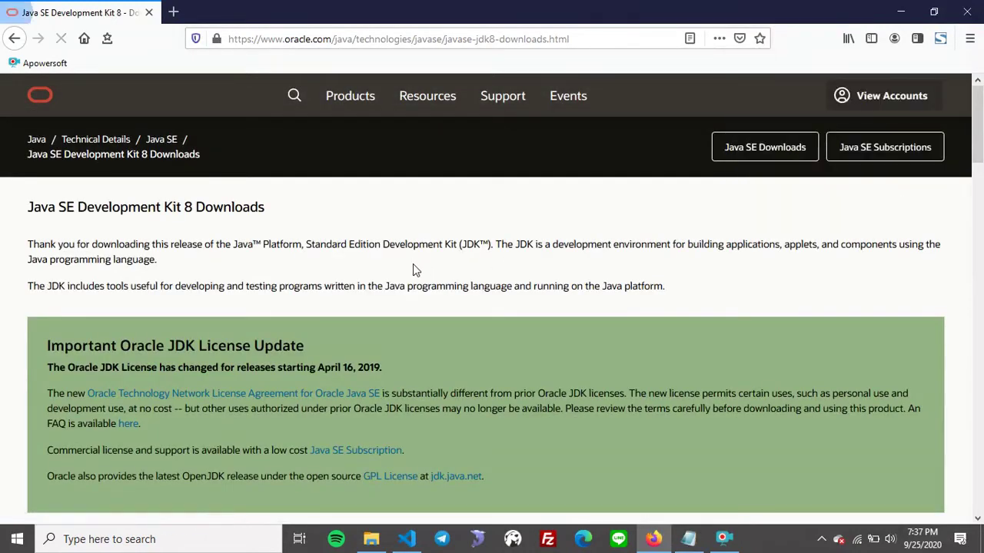
# Scroll down to the JDK 8u261 installer list, then return to the setup notes.
pyautogui.scroll(-3, 413, 264)
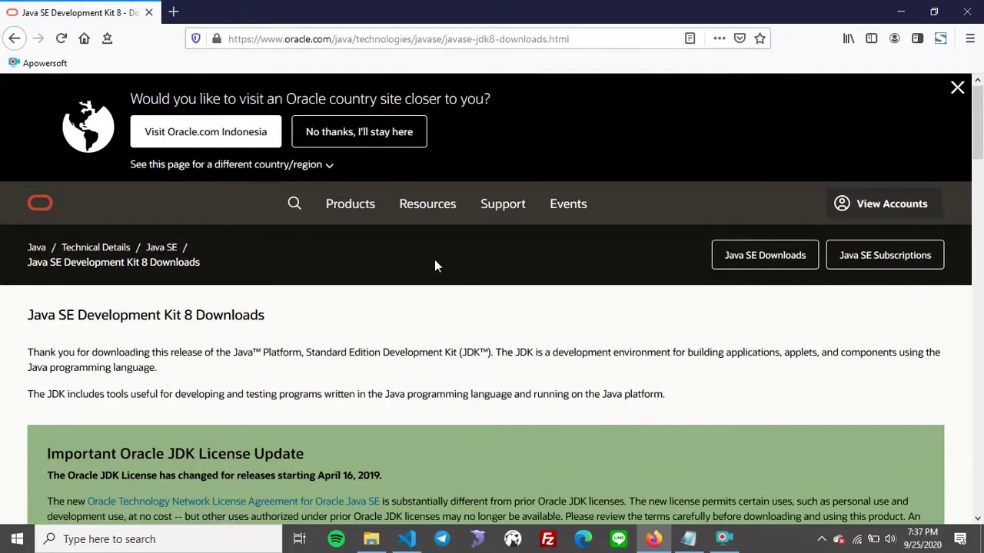
pyautogui.scroll(-10, 434, 265)
pyautogui.scroll(-8, 469, 296)
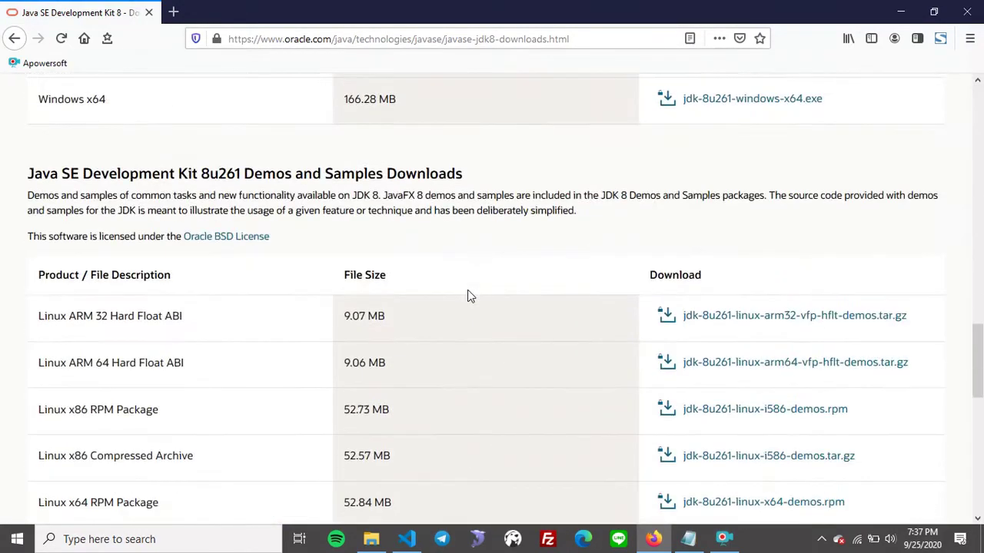
pyautogui.scroll(7, 468, 292)
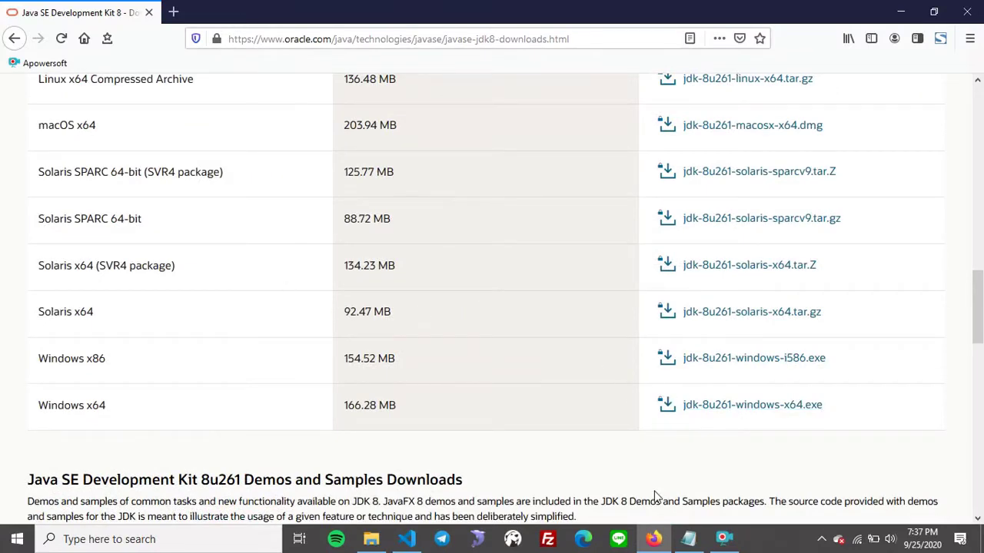
pyautogui.click(688, 538)
pyautogui.click(379, 231)
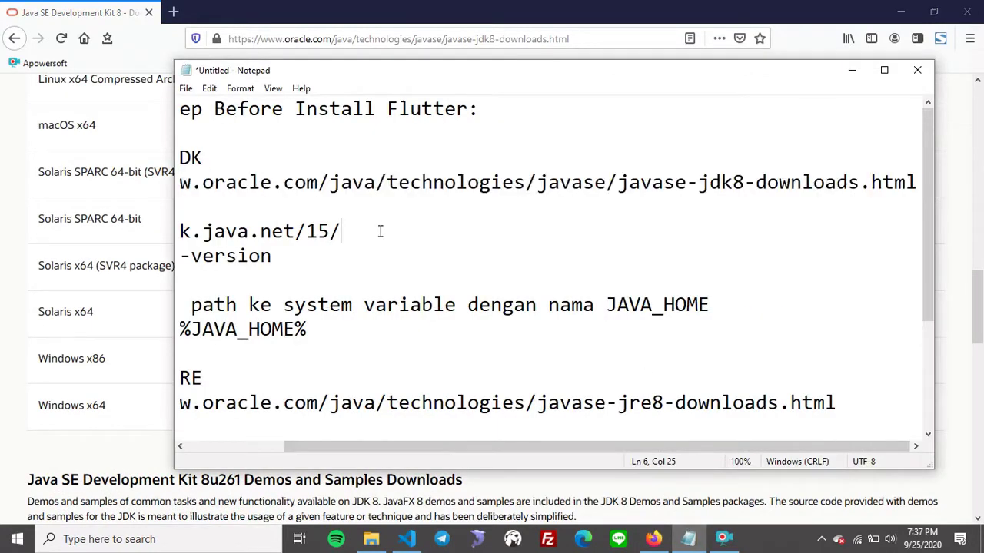
pyautogui.hotkey('shift', 'Home')
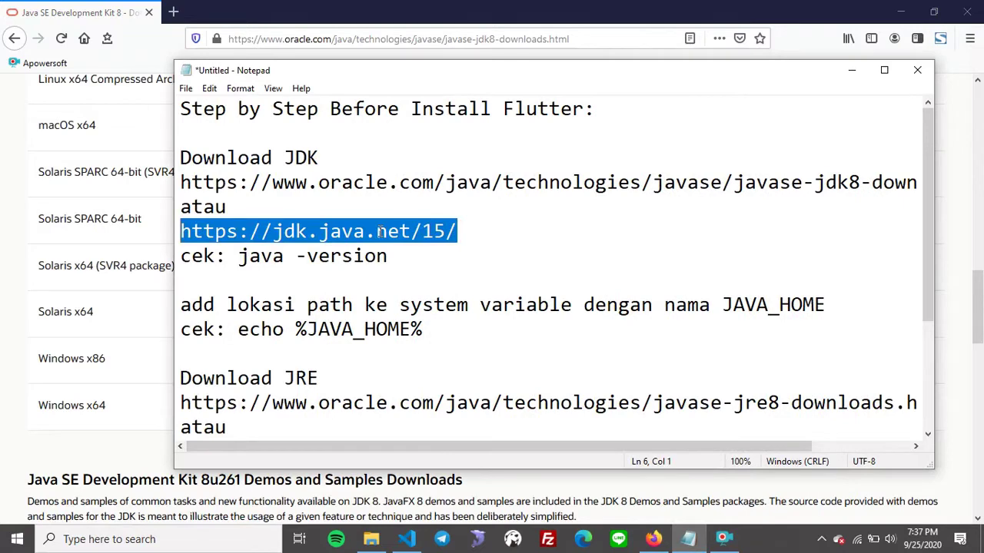
pyautogui.hotkey('ctrl', 'c')
pyautogui.click(173, 11)
pyautogui.hotkey('ctrl', 'v')
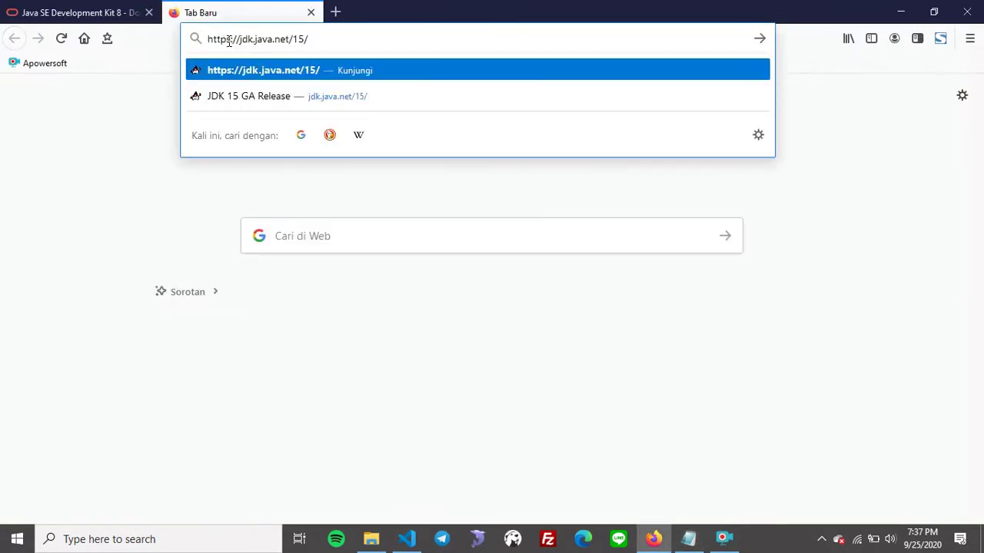
pyautogui.press('Return')
# Switch between the two tabs, ending back on the JDK 8 downloads tab.
pyautogui.click(91, 8)
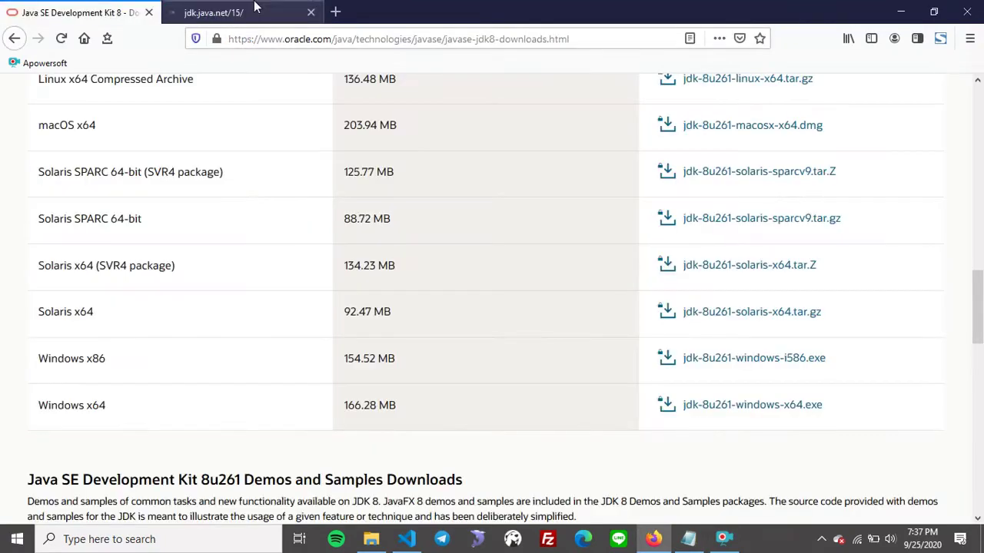
pyautogui.click(230, 12)
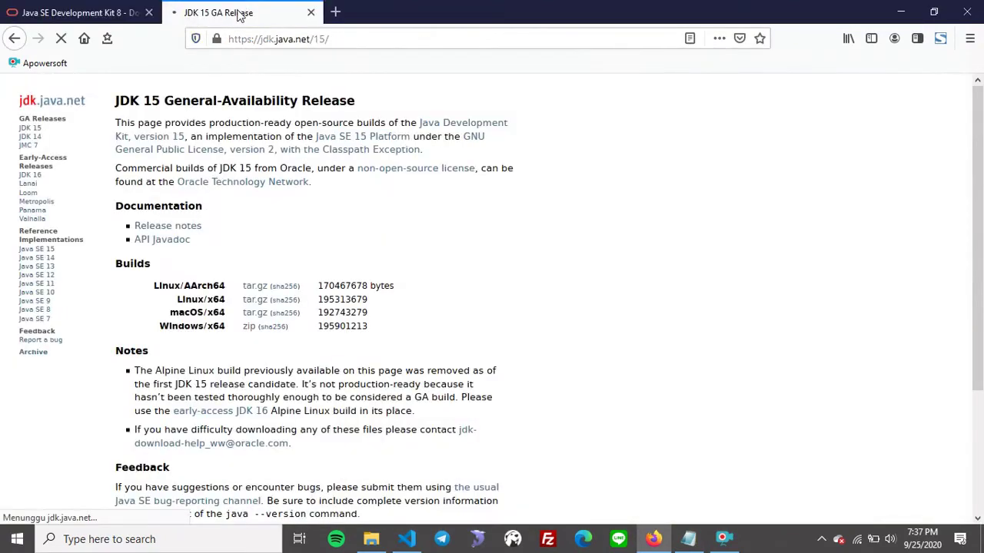
pyautogui.click(105, 9)
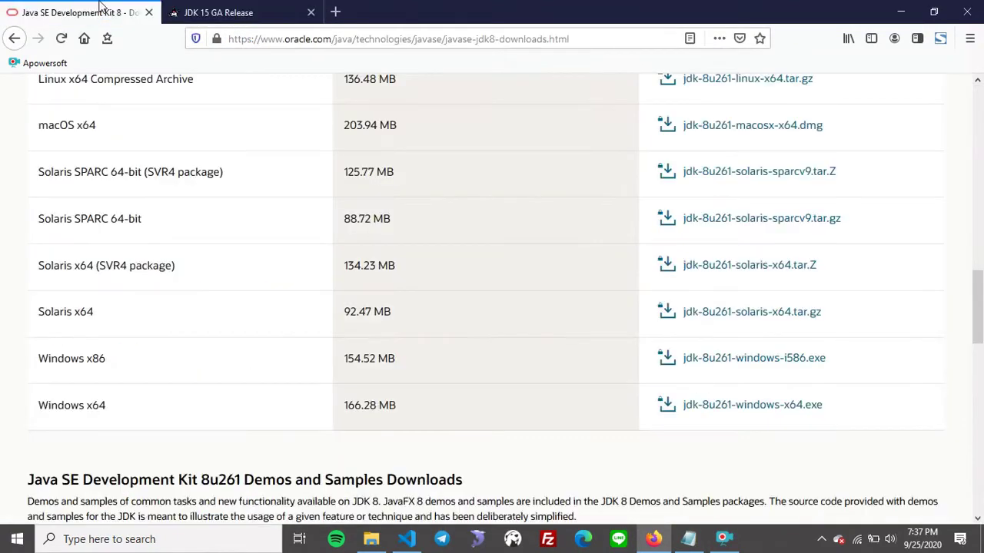
# Accept the Oracle license and start the jdk-8u261-windows-x64.exe download.
pyautogui.click(732, 407)
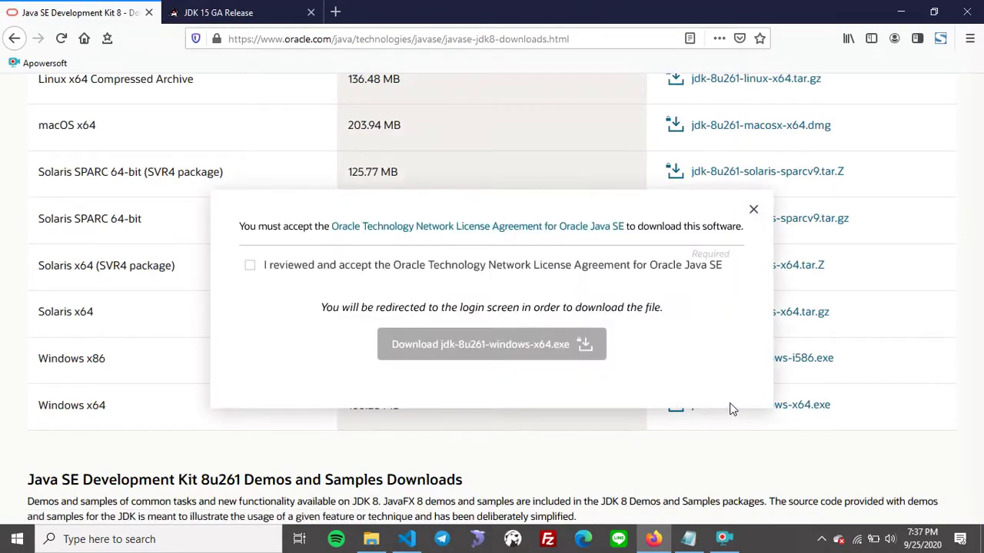
pyautogui.click(251, 266)
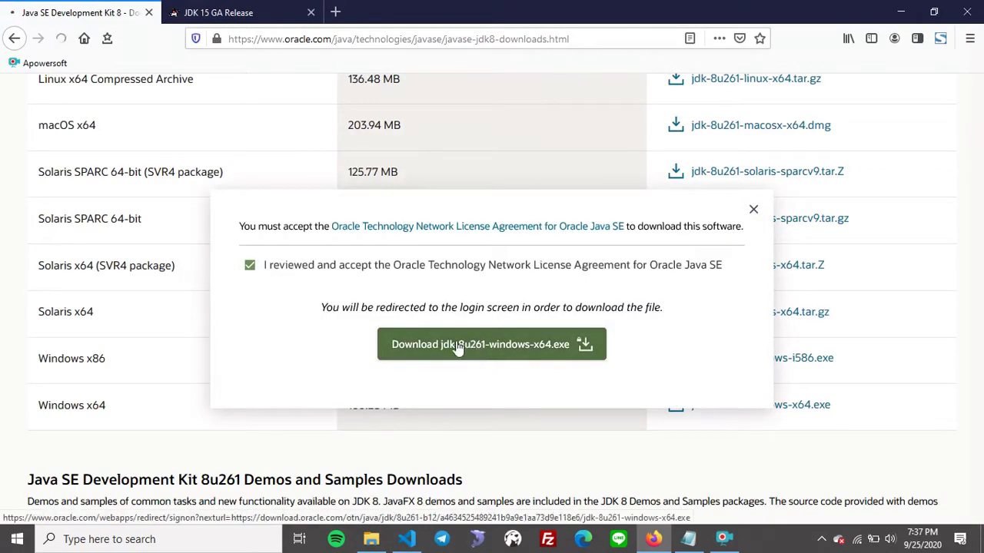
pyautogui.click(461, 347)
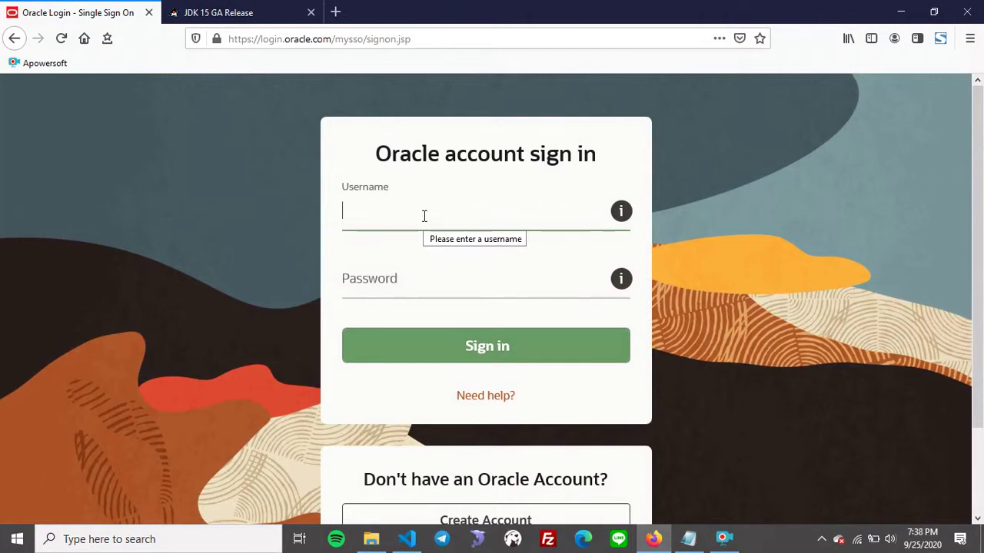
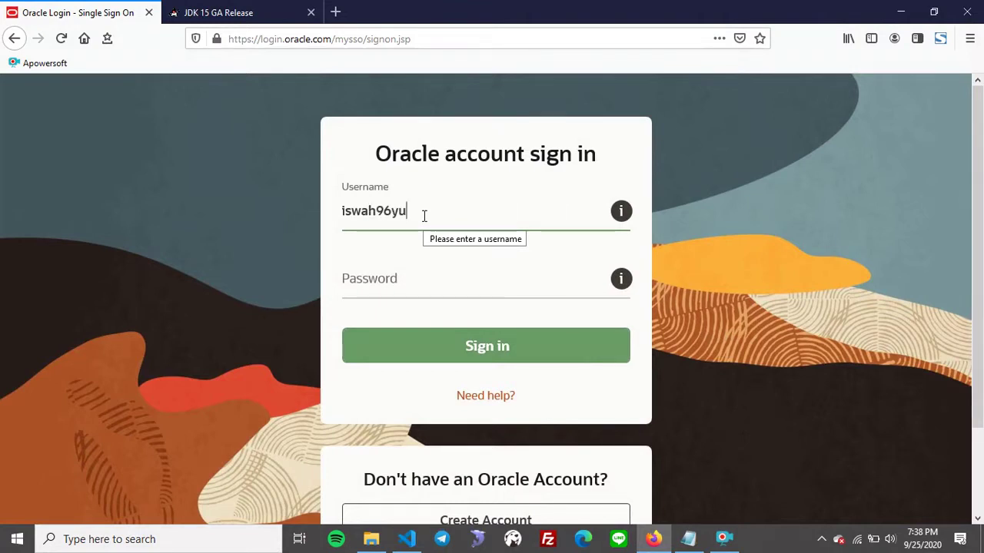
# Sign in with the Oracle account username and password, declining to save the login.
pyautogui.click(421, 272)
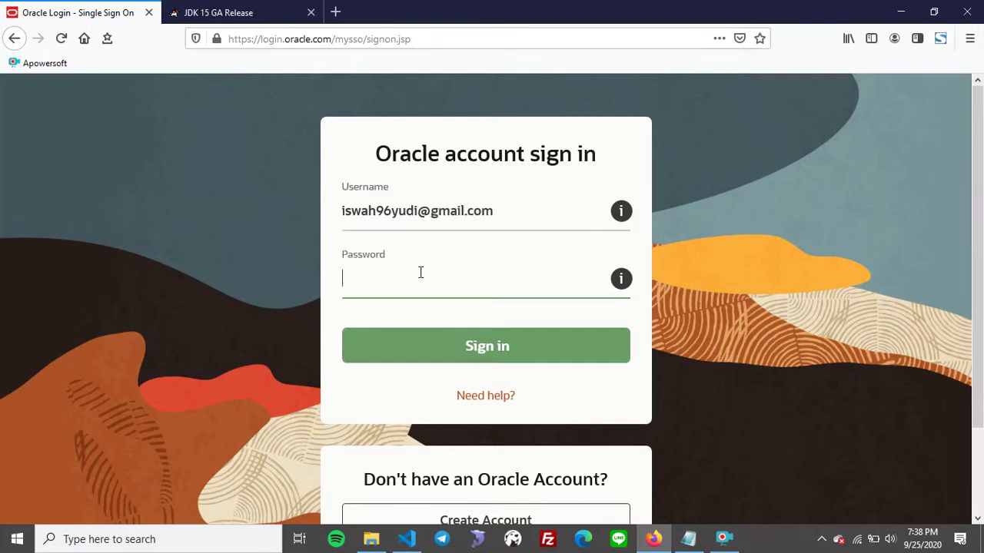
pyautogui.write('******')
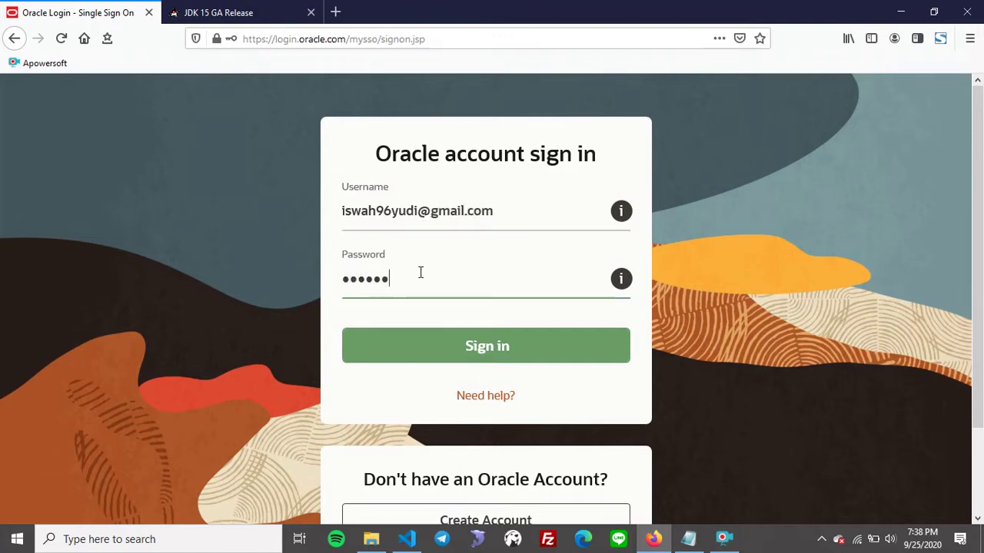
pyautogui.write('***')
pyautogui.press('Return')
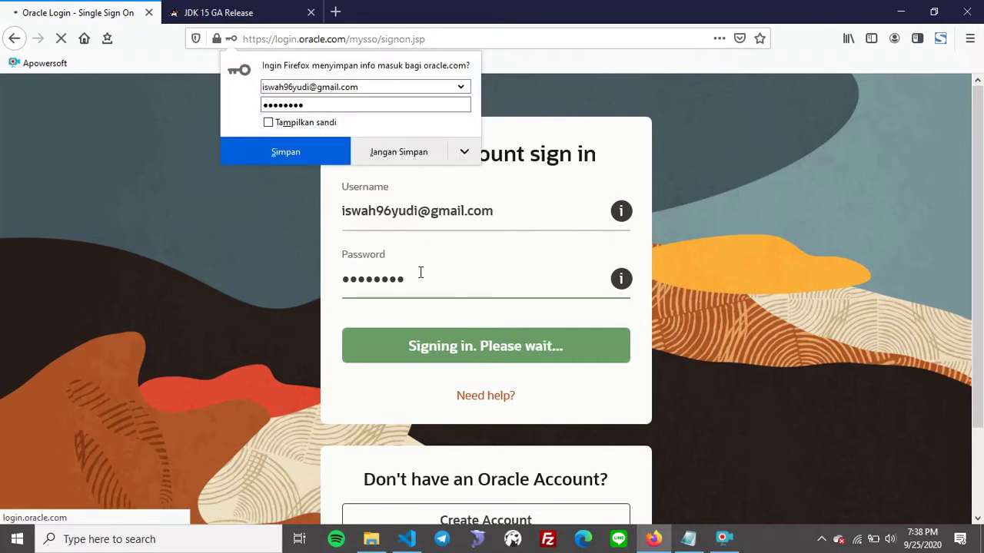
pyautogui.scroll(-2, 422, 274)
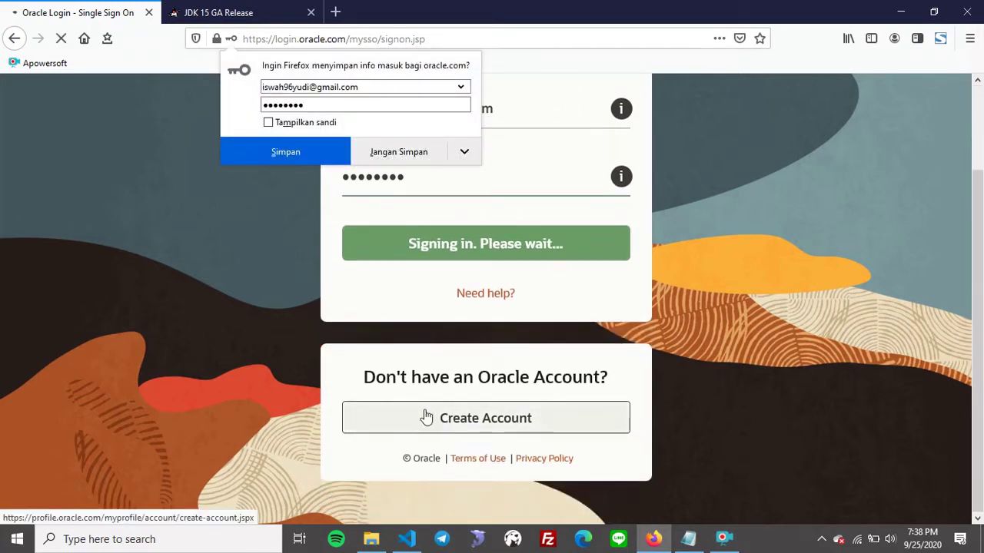
pyautogui.scroll(2, 501, 417)
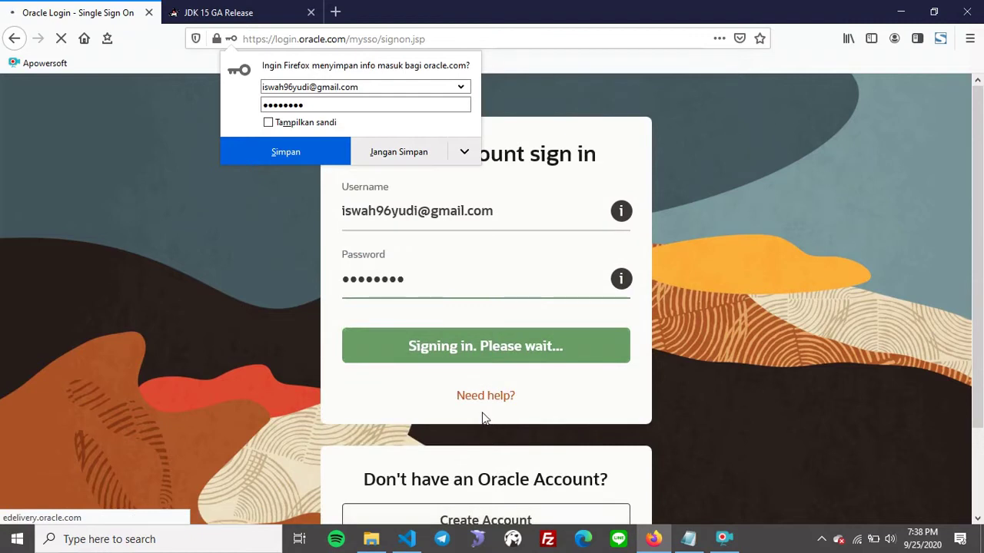
pyautogui.click(398, 152)
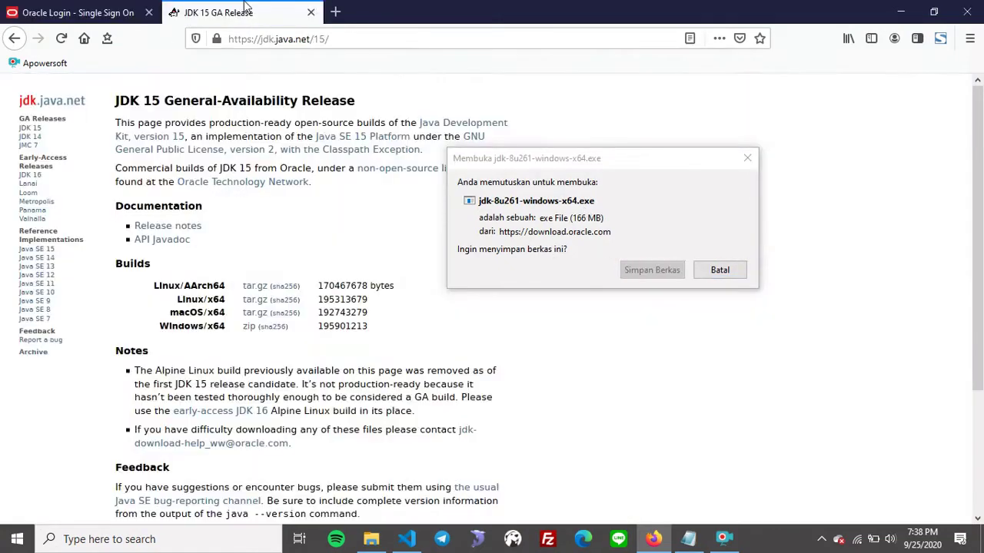
# Dismiss the JDK 8 installer download prompt and switch to the JDK 15 page.
pyautogui.click(719, 273)
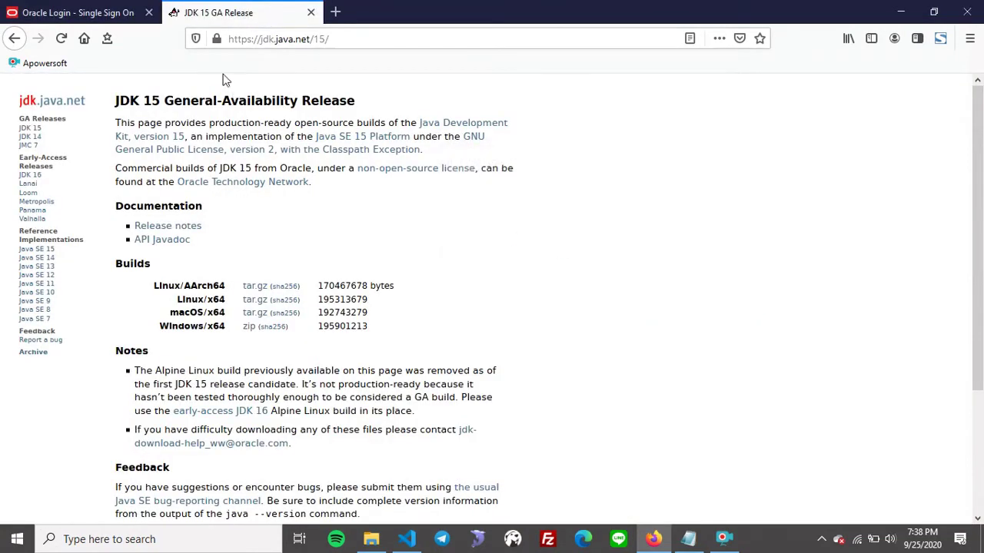
pyautogui.moveTo(260, 39); pyautogui.dragTo(373, 44)
pyautogui.click(363, 34)
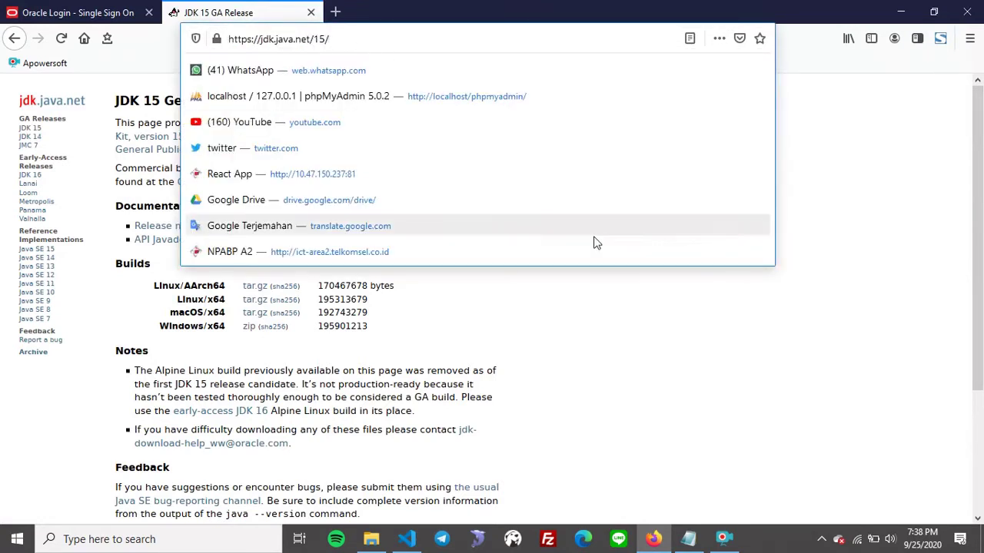
pyautogui.click(667, 368)
# Start the Windows/x64 OpenJDK 15 zip download, then cancel it with Batal.
pyautogui.click(250, 329)
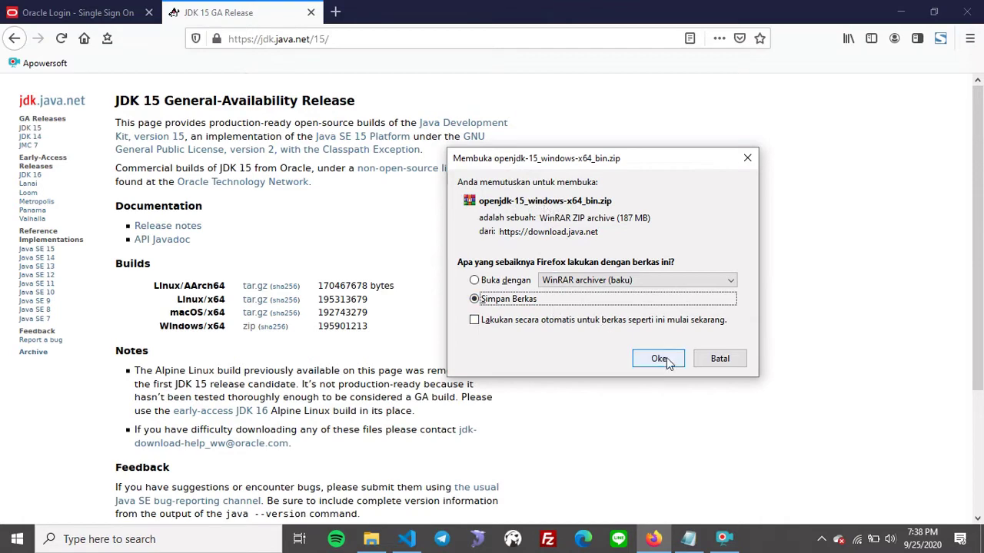
pyautogui.click(720, 358)
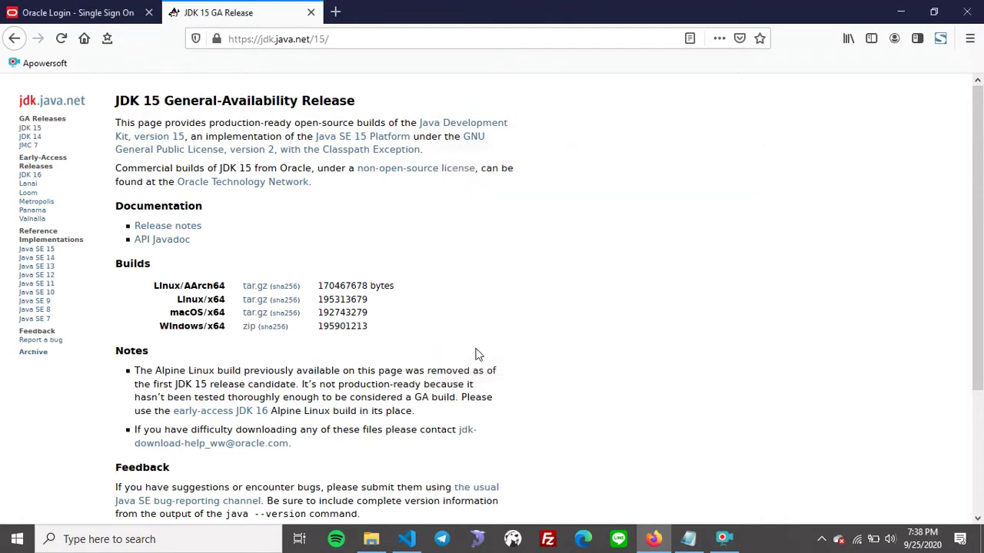
pyautogui.click(371, 539)
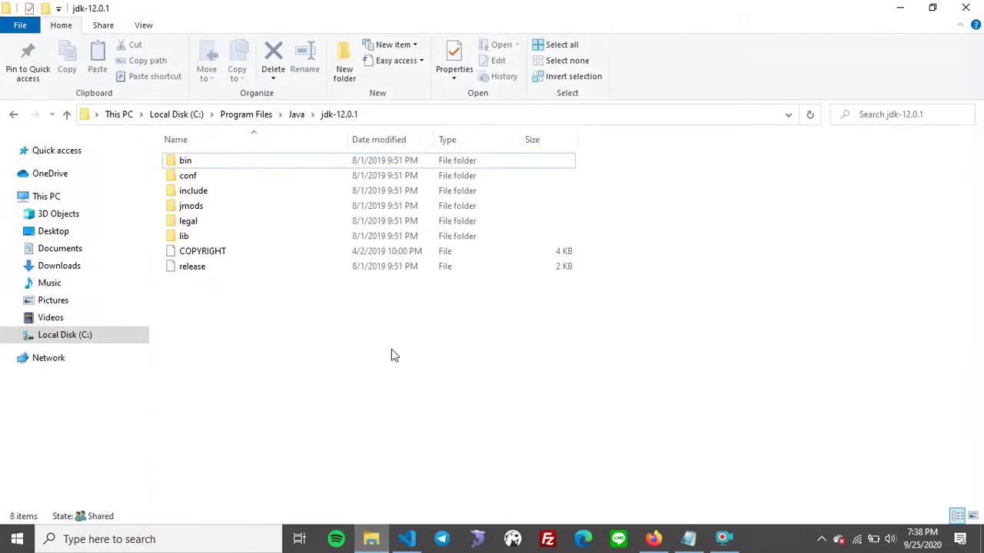
# Minimize Firefox to bring the jdk-12.0.1 folder in File Explorer into view.
pyautogui.click(409, 115)
pyautogui.click(347, 113)
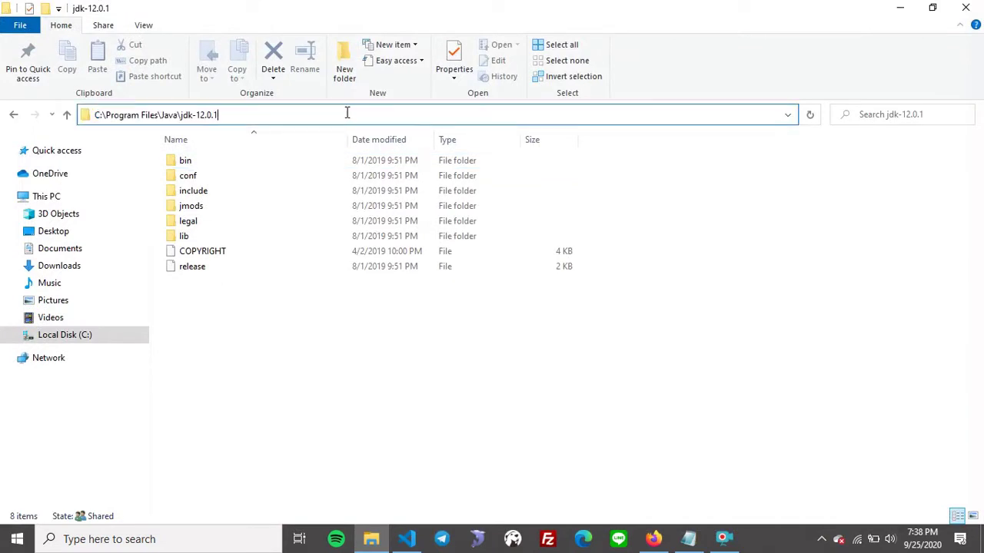
pyautogui.click(658, 545)
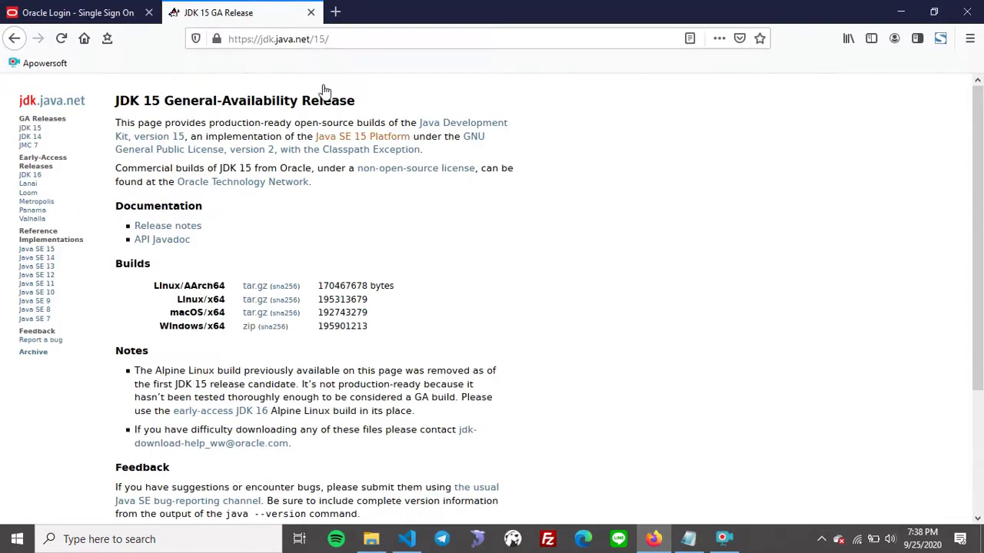
pyautogui.click(77, 11)
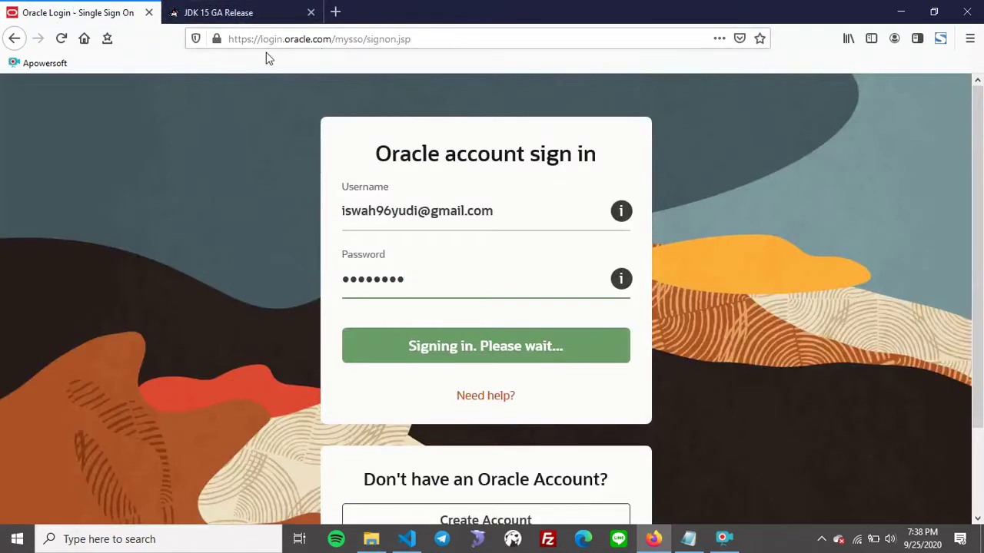
pyautogui.click(901, 12)
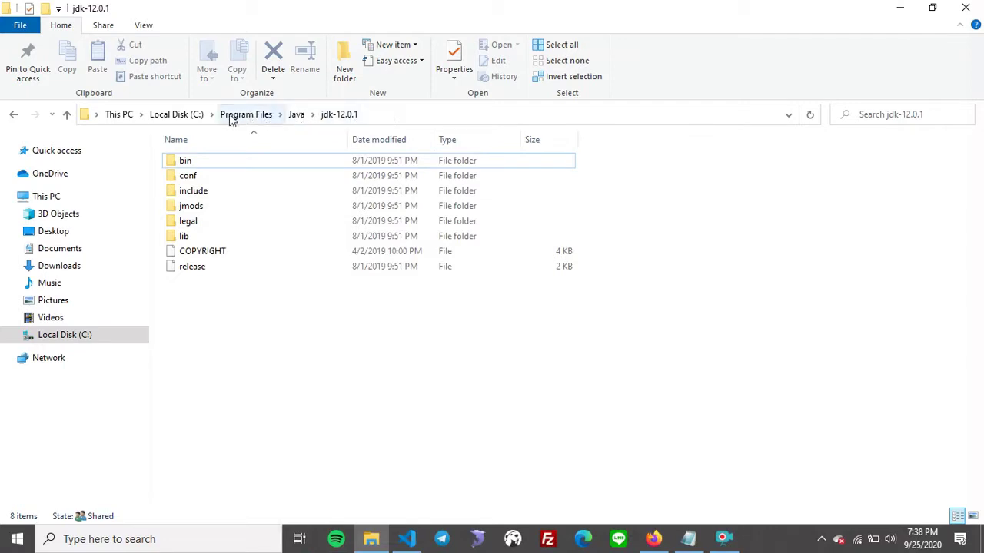
# Browse Java > jdk-12.0.1 and view the full path C:\Program Files\Java\jdk-12.0.1.
pyautogui.click(296, 115)
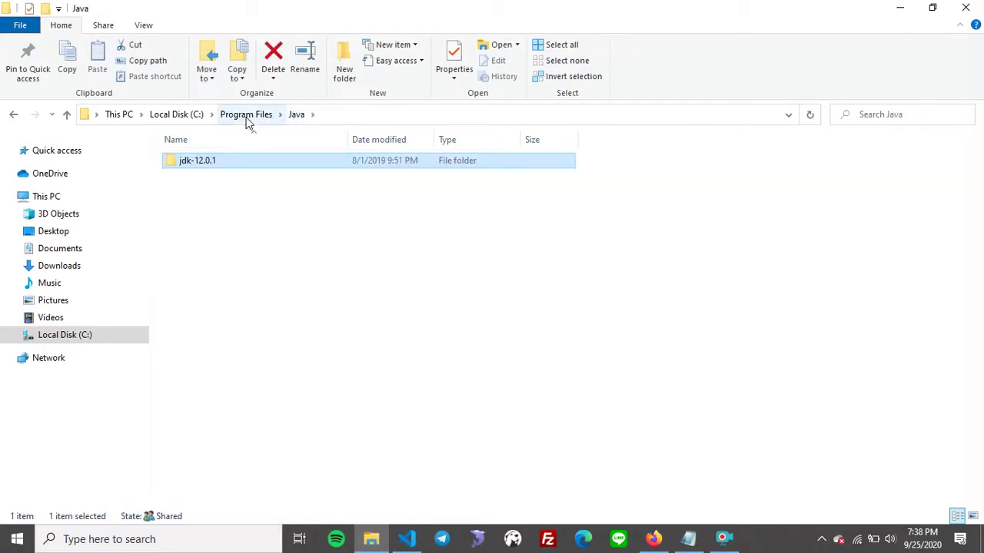
pyautogui.click(275, 253)
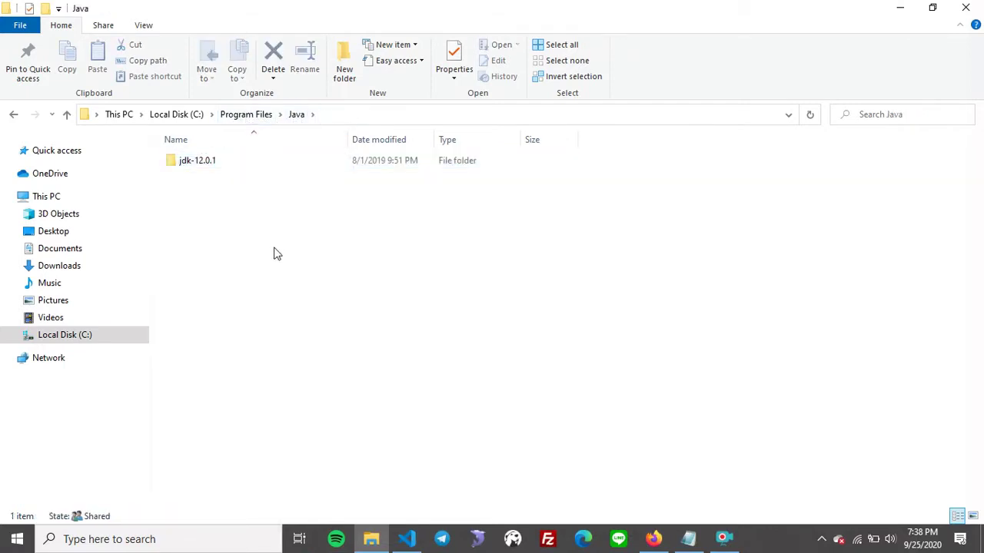
pyautogui.doubleClick(202, 163)
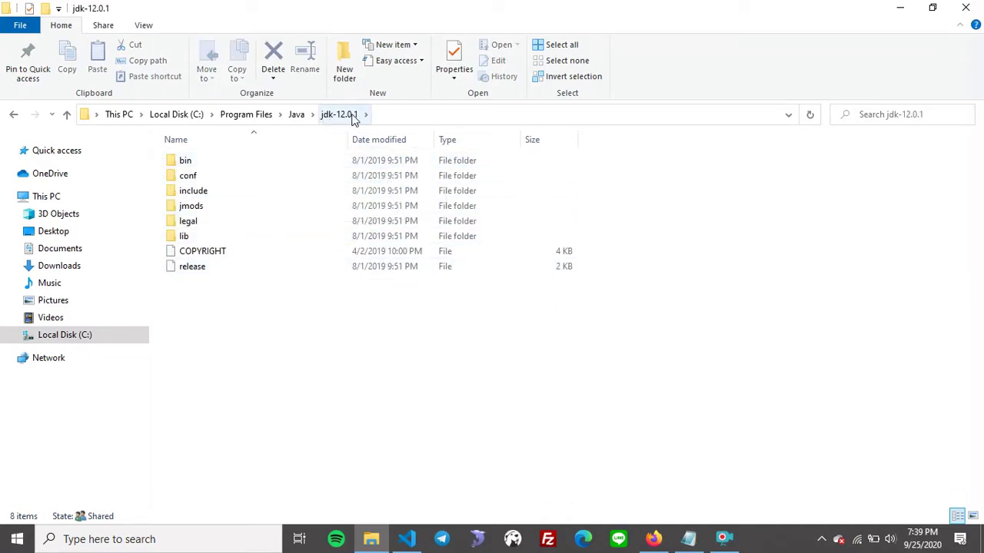
pyautogui.click(195, 177)
pyautogui.click(215, 195)
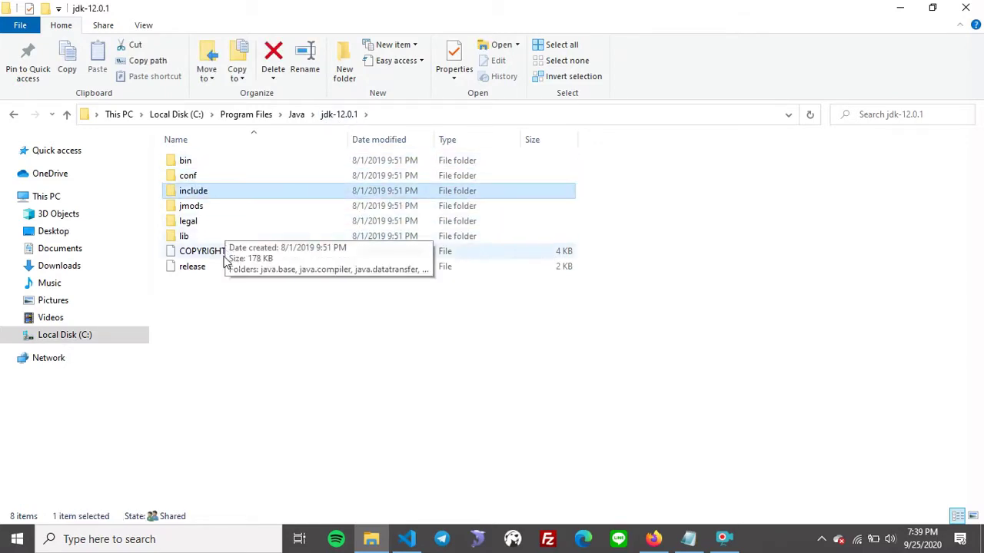
pyautogui.click(221, 269)
pyautogui.click(318, 358)
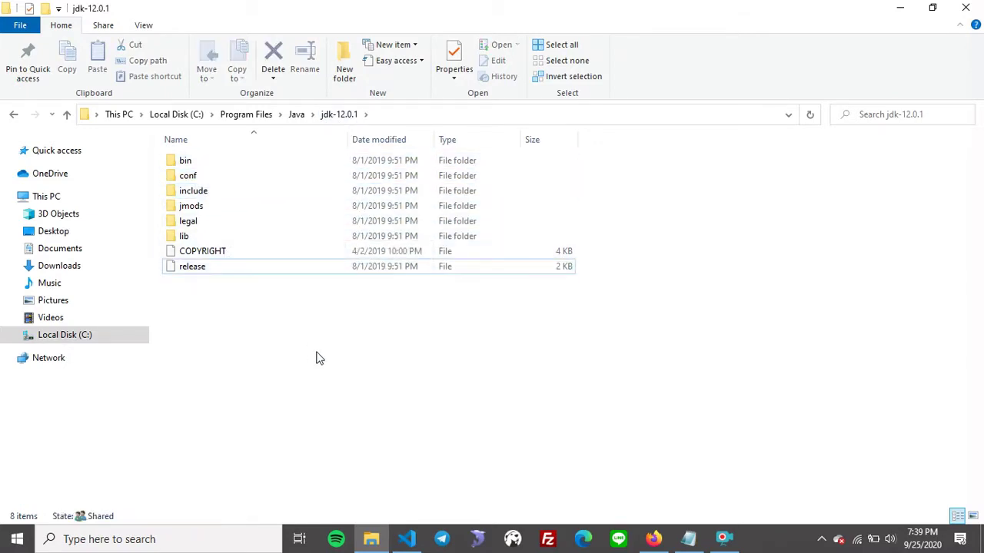
pyautogui.click(295, 114)
pyautogui.doubleClick(235, 163)
pyautogui.click(382, 116)
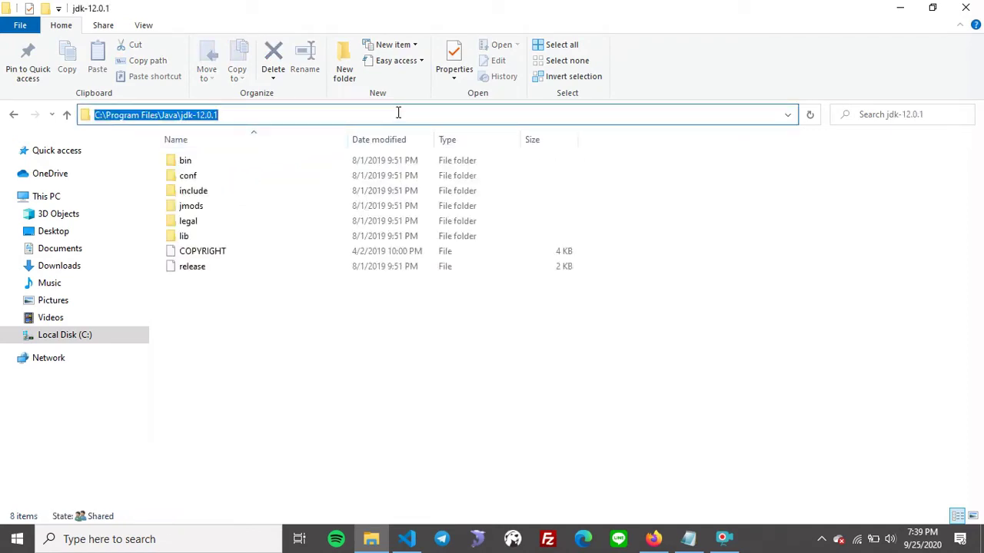
pyautogui.click(398, 113)
# Search Windows for 'env' and open the system environment variables setting.
pyautogui.click(696, 541)
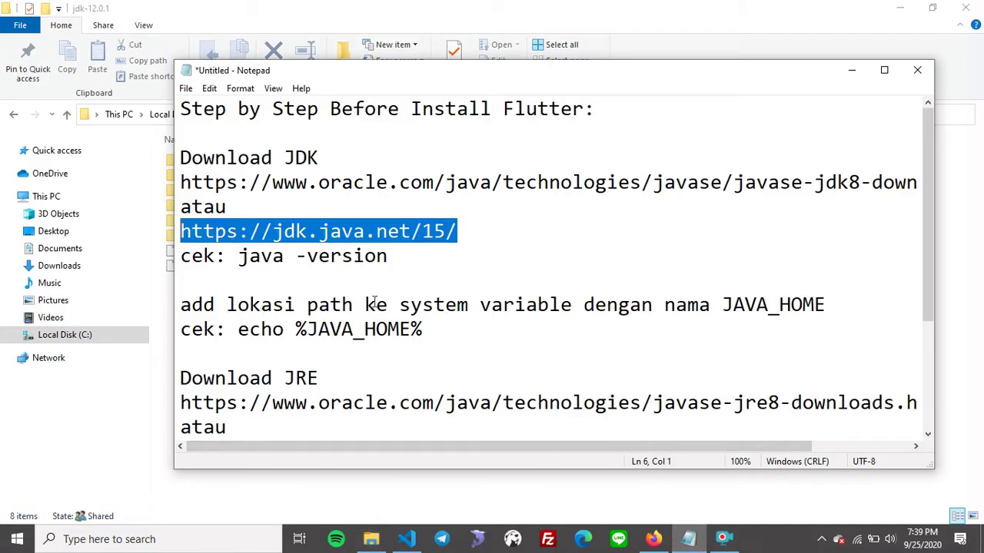
pyautogui.moveTo(399, 305); pyautogui.dragTo(573, 308)
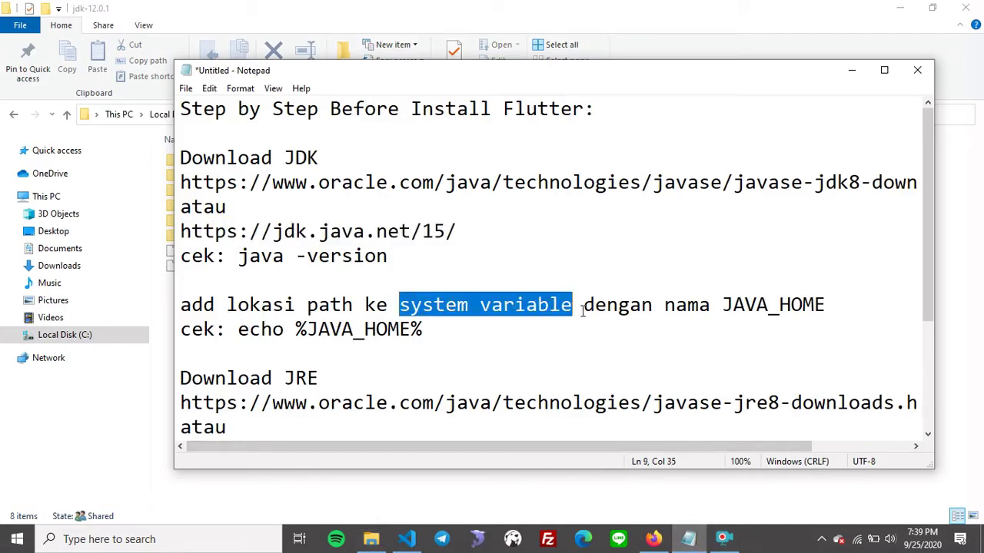
pyautogui.click(258, 305)
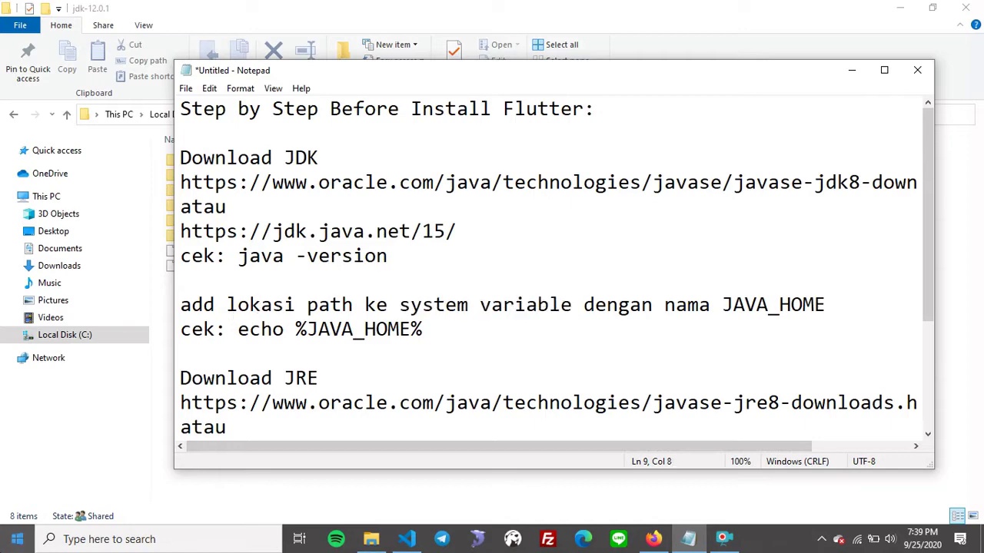
pyautogui.click(16, 539)
pyautogui.write('env')
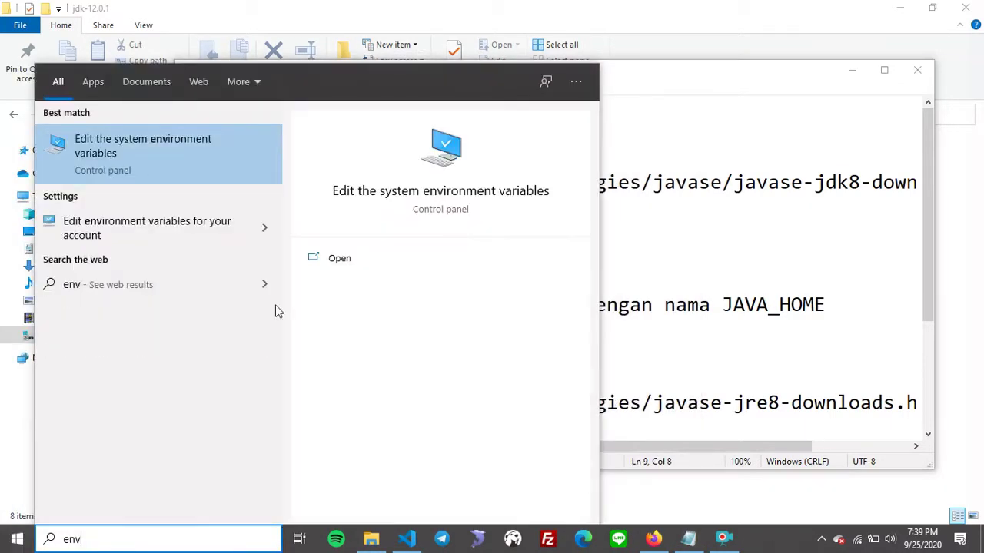
pyautogui.click(127, 163)
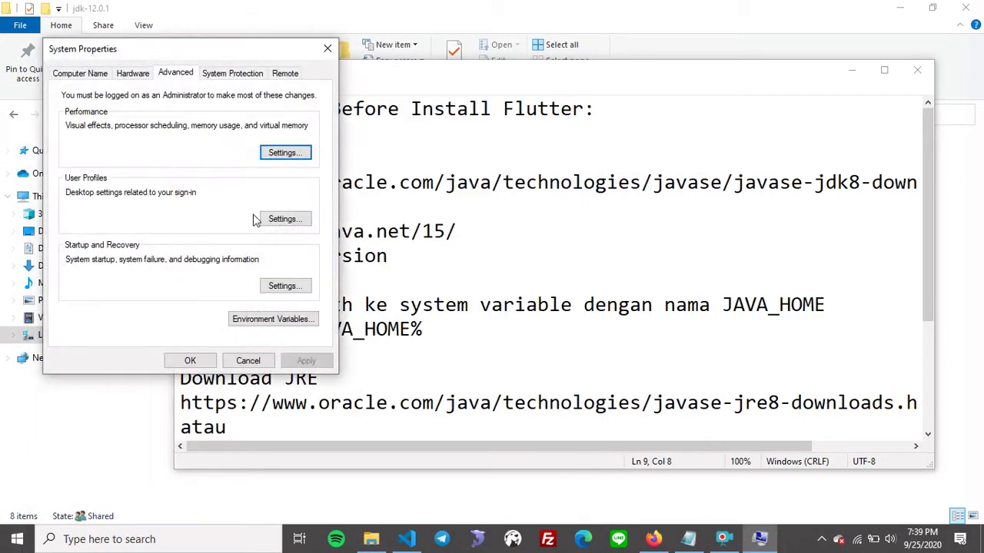
# Close System Properties and reopen it through another 'env' search.
pyautogui.click(327, 48)
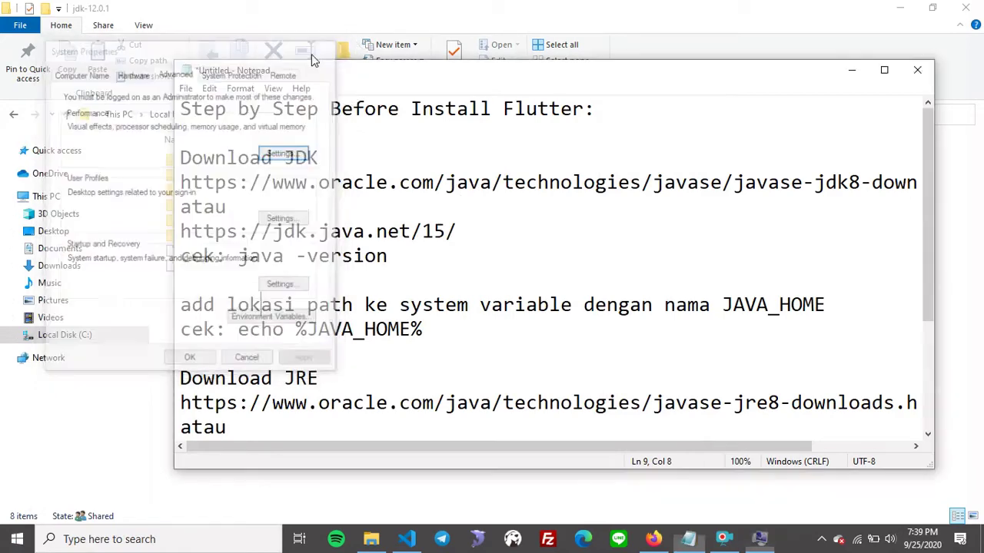
pyautogui.click(17, 539)
pyautogui.write('env')
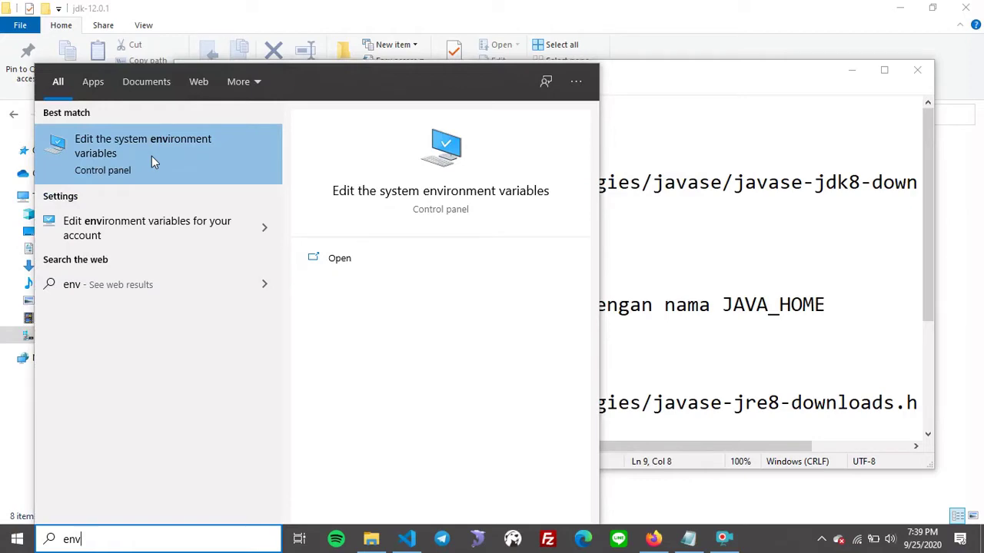
pyautogui.click(152, 158)
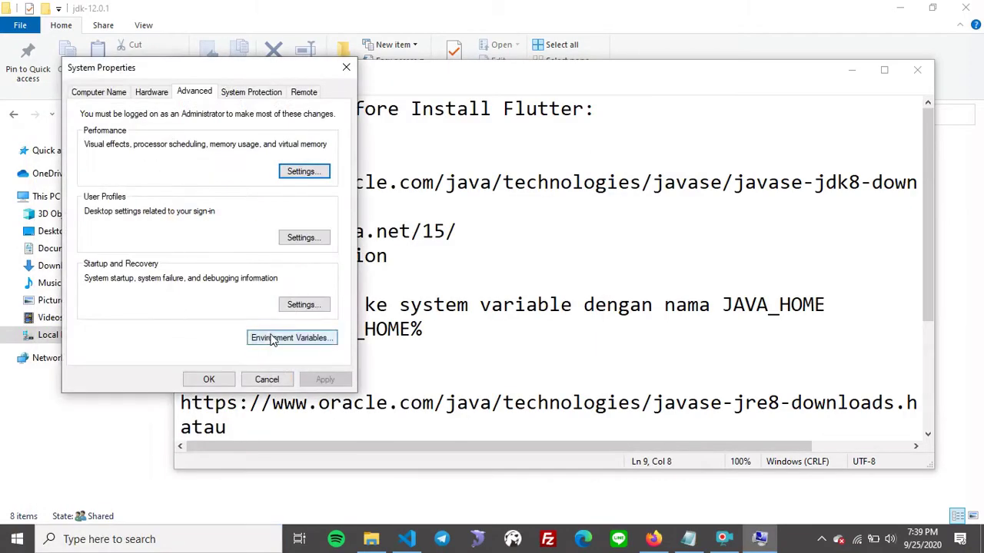
# Open Environment Variables and select the JAVA_HOME system variable.
pyautogui.click(270, 339)
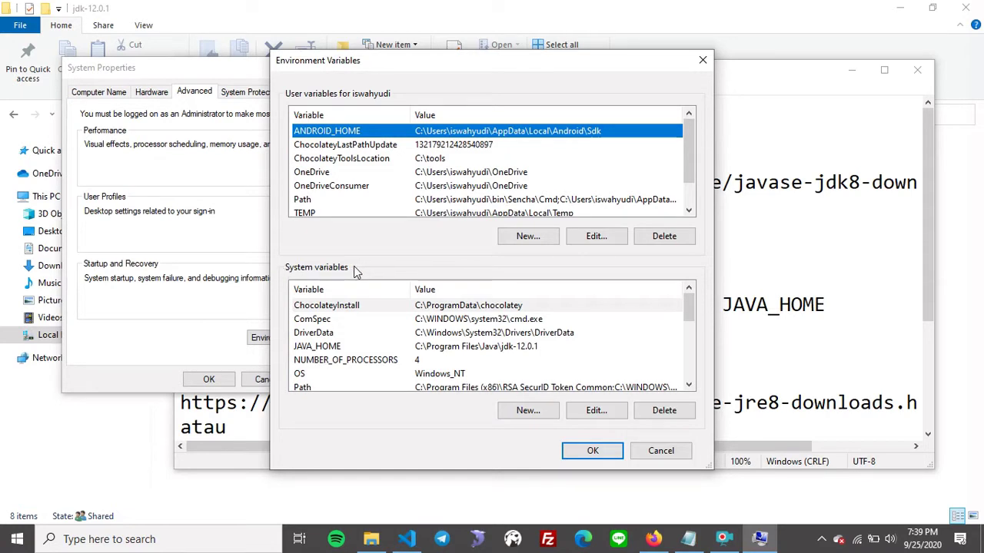
pyautogui.scroll(-3, 351, 335)
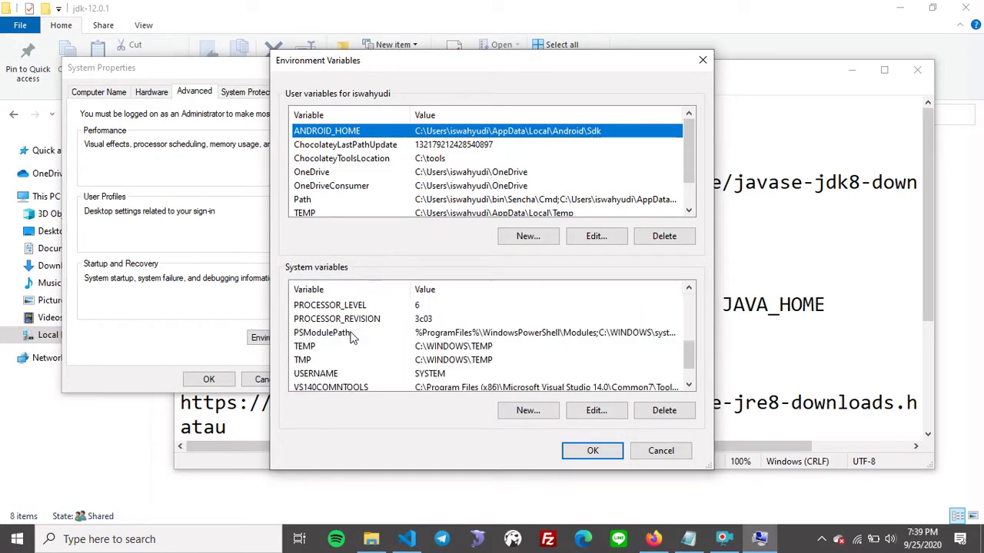
pyautogui.scroll(3, 351, 335)
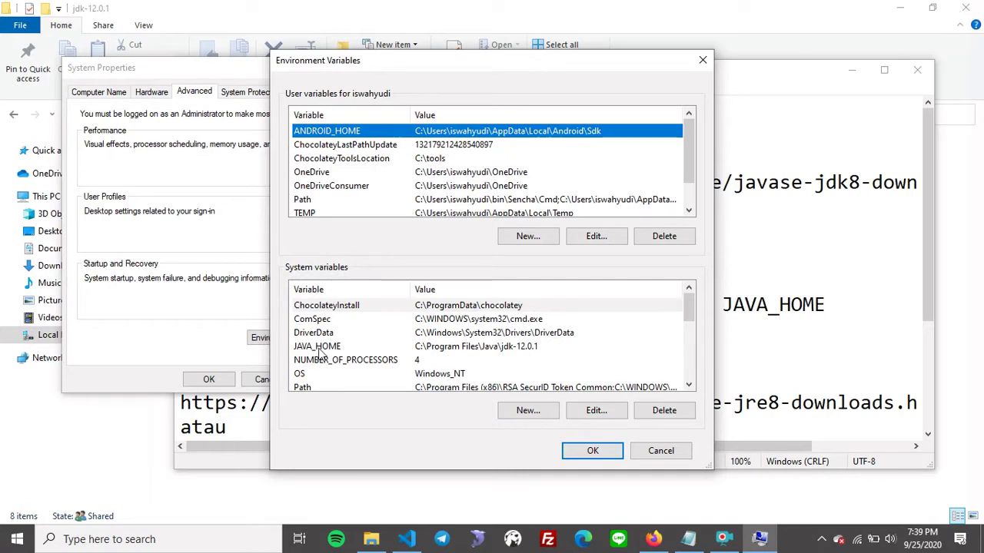
pyautogui.click(318, 348)
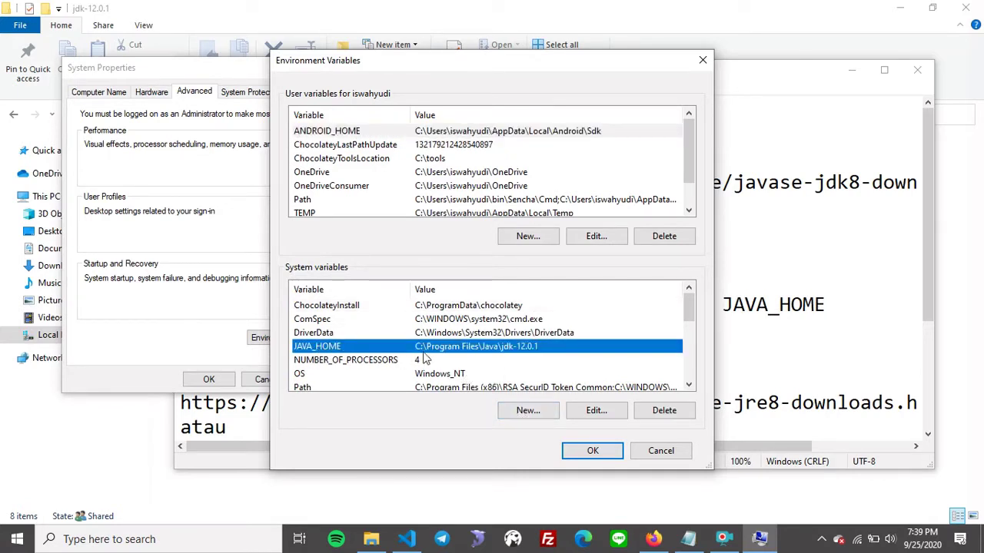
# Open JAVA_HOME for editing and review its value C:\Program Files\Java\jdk-12.0.1.
pyautogui.click(578, 410)
pyautogui.click(486, 270)
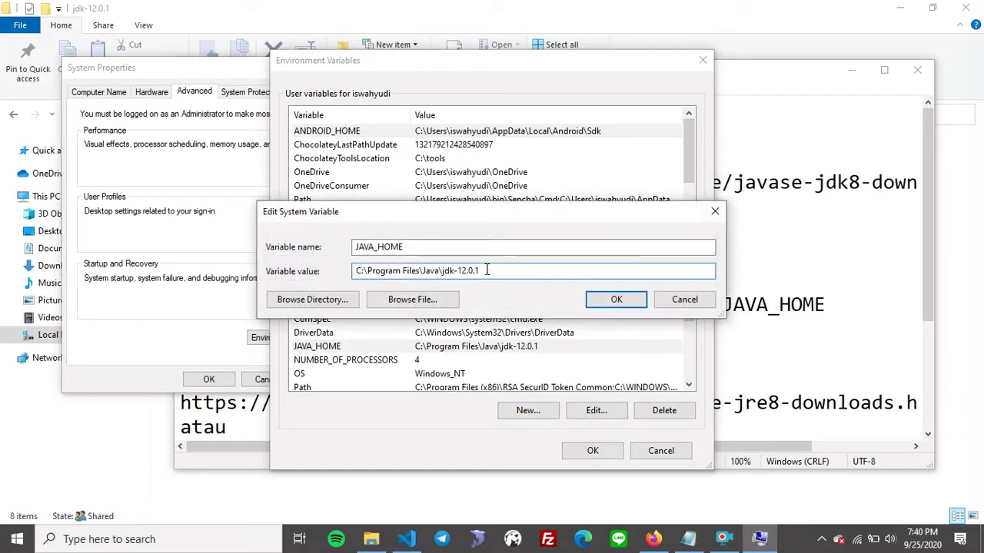
pyautogui.moveTo(354, 271)
pyautogui.mouseDown()
pyautogui.moveTo(460, 272)
pyautogui.moveTo(482, 283)
pyautogui.moveTo(530, 273)
pyautogui.moveTo(336, 268)
pyautogui.mouseUp()
pyautogui.click(494, 271)
pyautogui.click(489, 275)
pyautogui.click(509, 270)
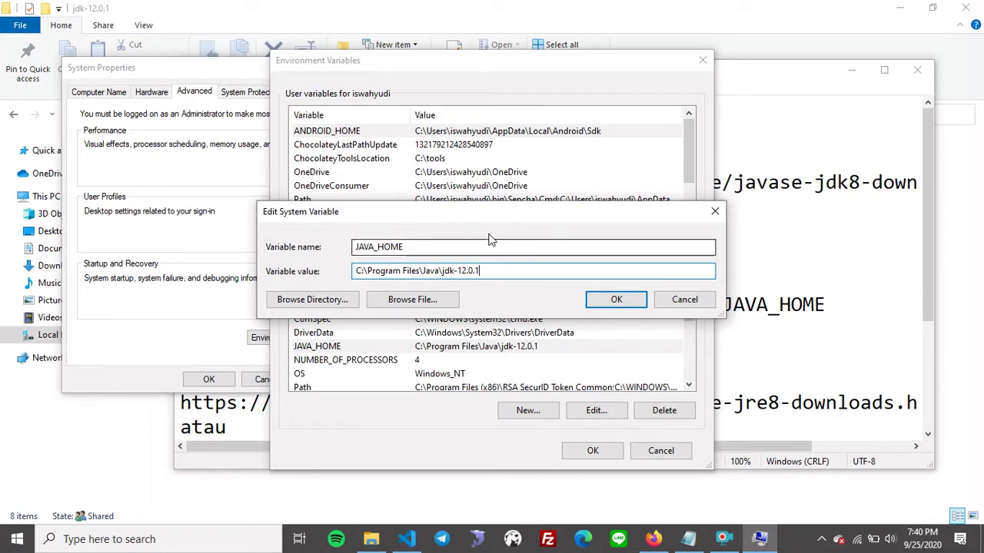
pyautogui.moveTo(429, 214); pyautogui.dragTo(469, 149)
pyautogui.moveTo(484, 205); pyautogui.dragTo(545, 204)
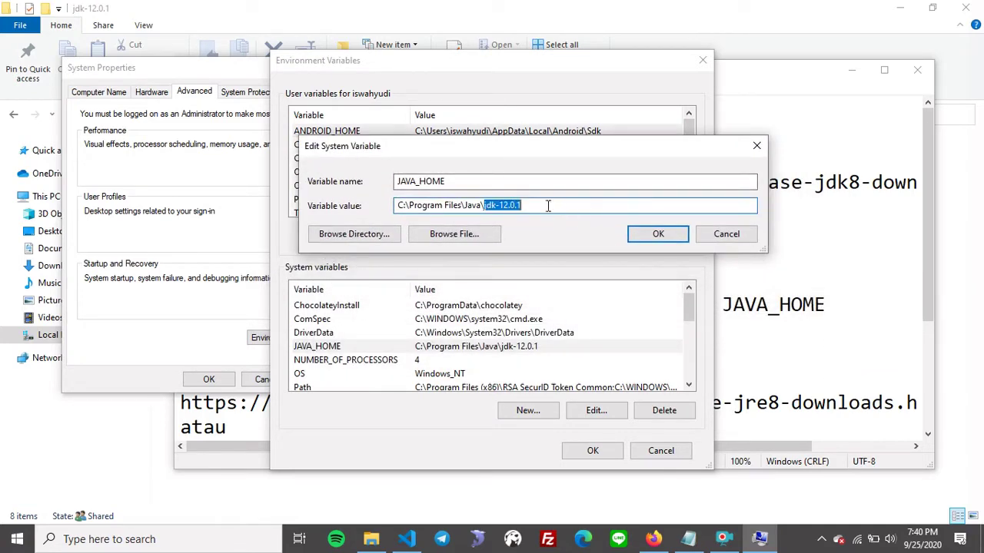
pyautogui.click(540, 204)
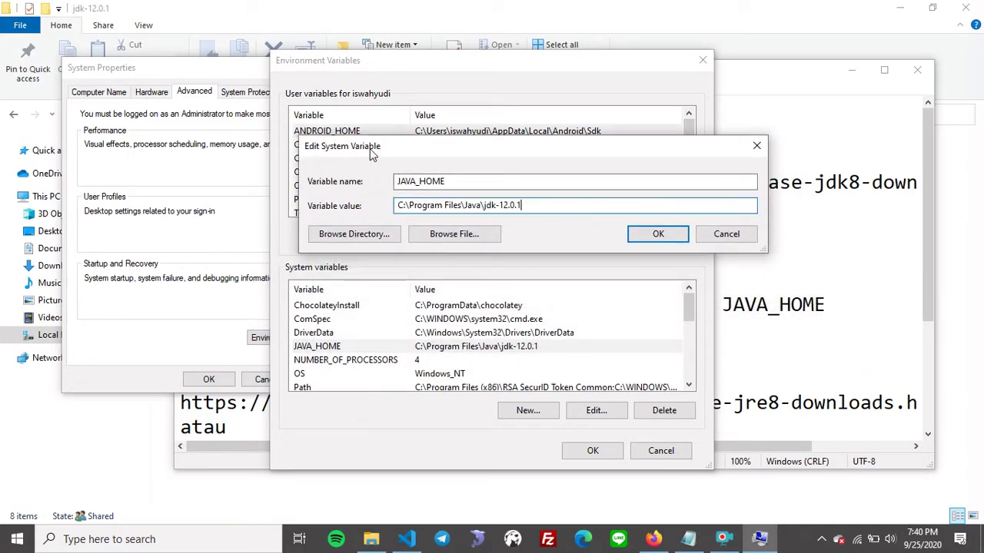
pyautogui.moveTo(374, 152); pyautogui.dragTo(401, 222)
# Check the JAVA_HOME variable name, then accept both dialogs unchanged.
pyautogui.click(481, 222)
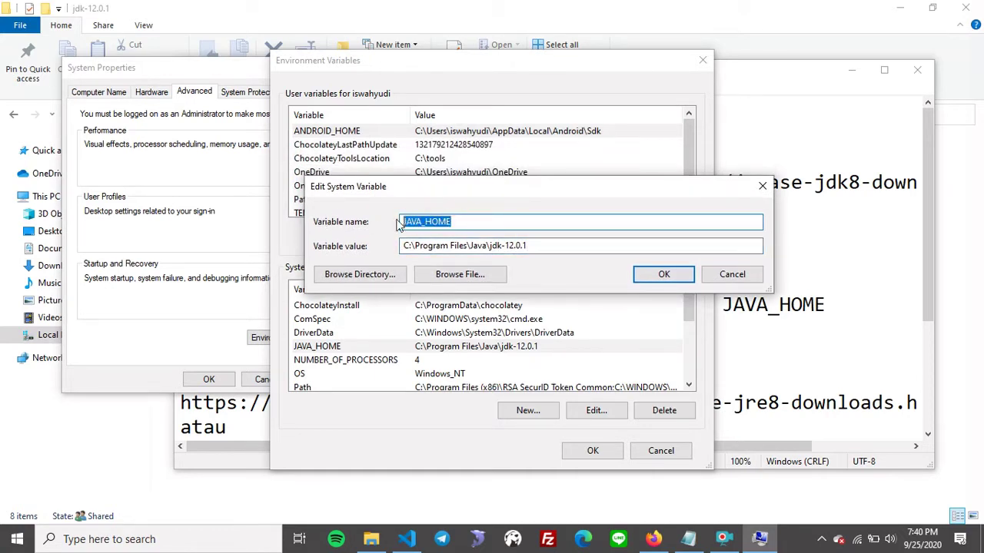
pyautogui.click(402, 222)
pyautogui.moveTo(483, 222); pyautogui.dragTo(382, 221)
pyautogui.click(660, 277)
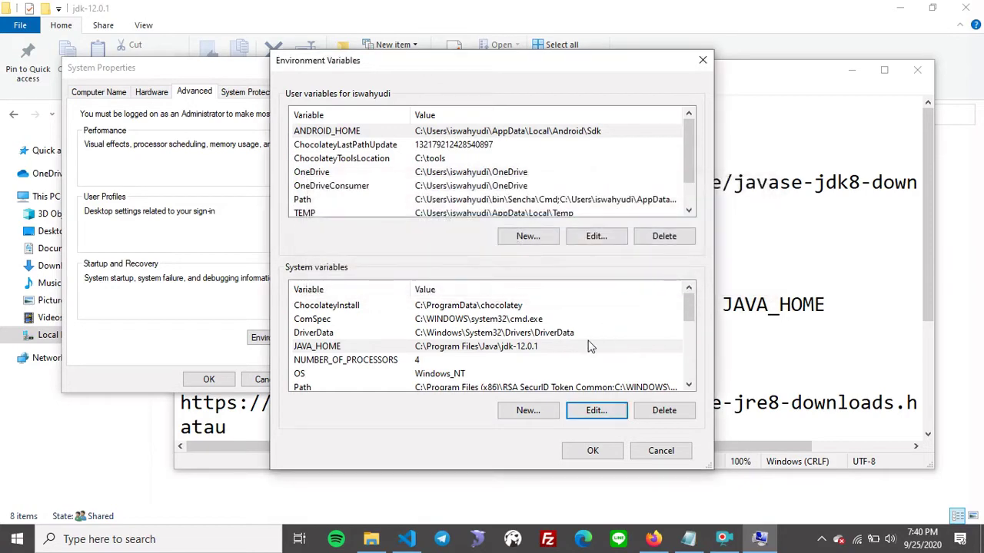
pyautogui.click(593, 452)
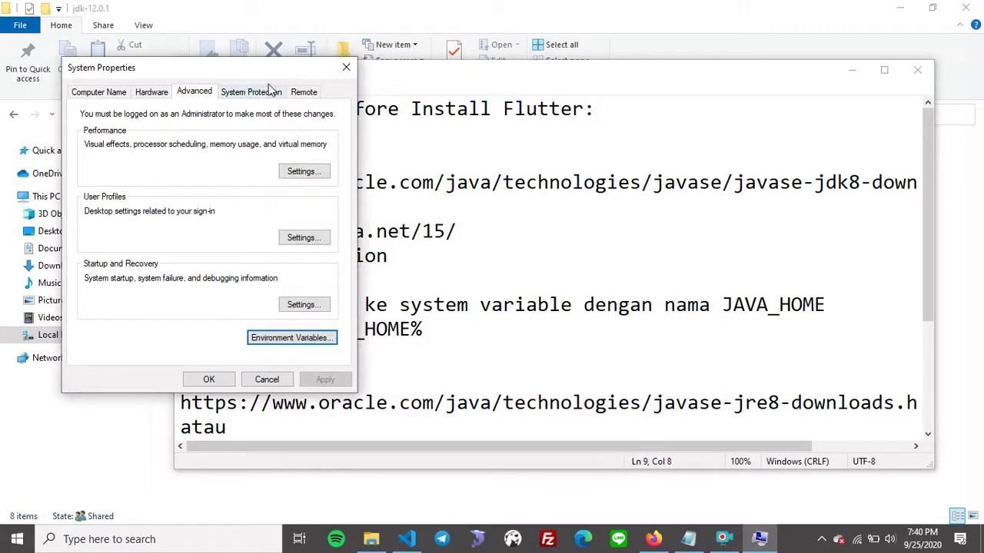
# Close System Properties with OK and review the Download JDK section of the notes.
pyautogui.click(208, 380)
pyautogui.click(458, 248)
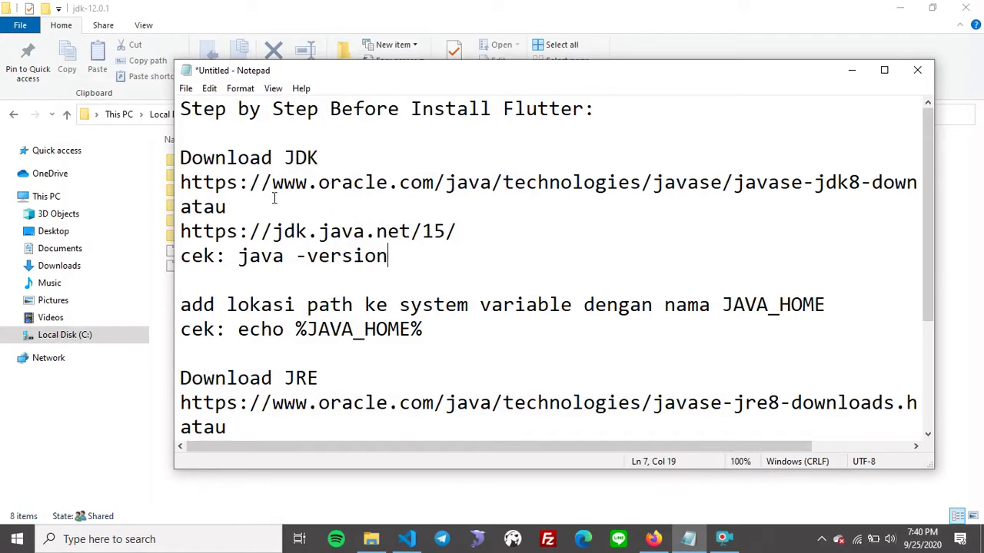
pyautogui.moveTo(336, 161); pyautogui.dragTo(184, 161)
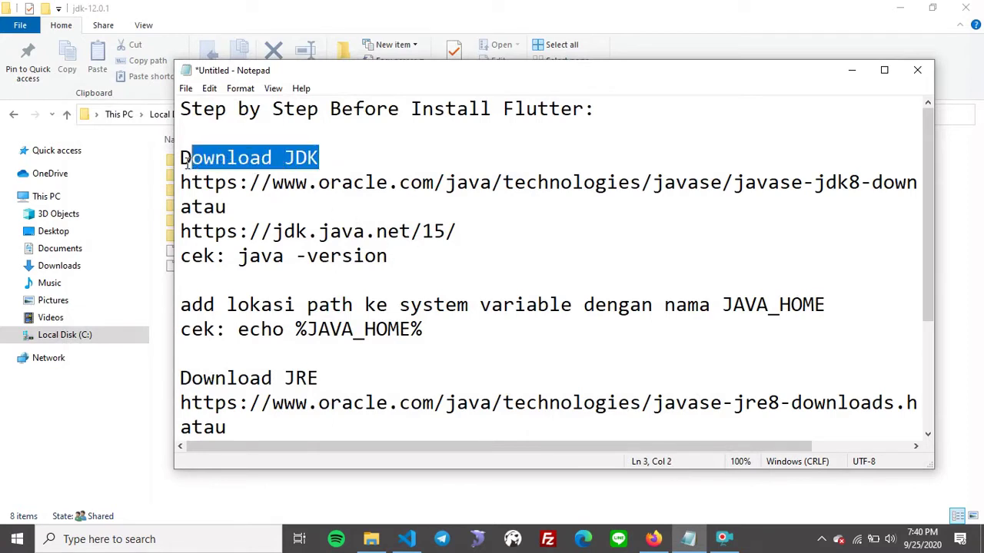
pyautogui.click(408, 259)
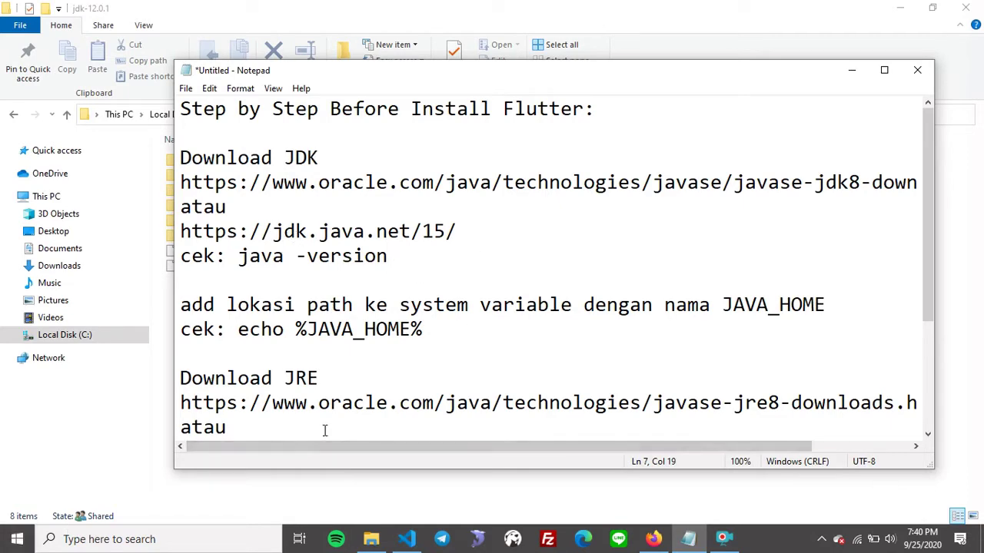
# Launch Command Prompt by running cmd from Win+R.
pyautogui.press('super+r')
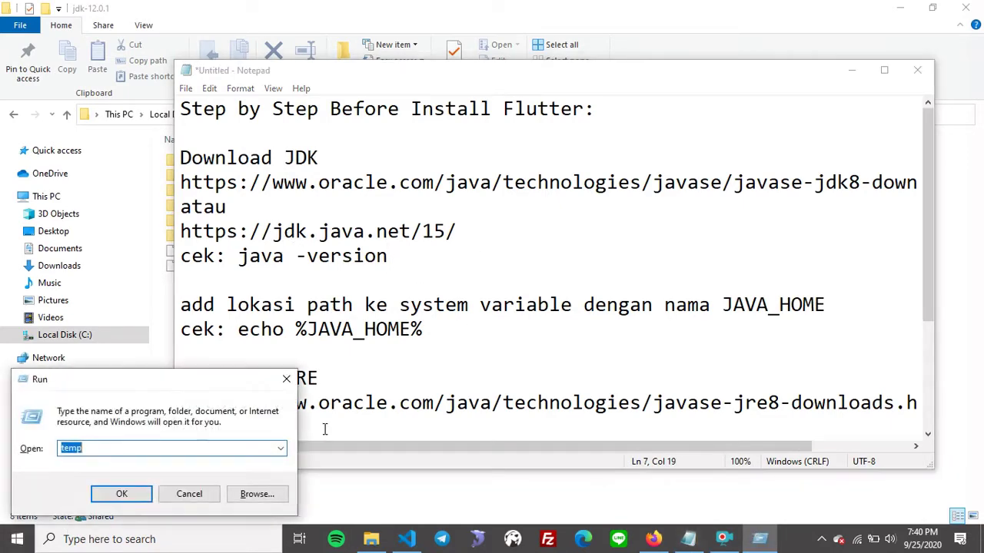
pyautogui.write('cmd')
pyautogui.press('Return')
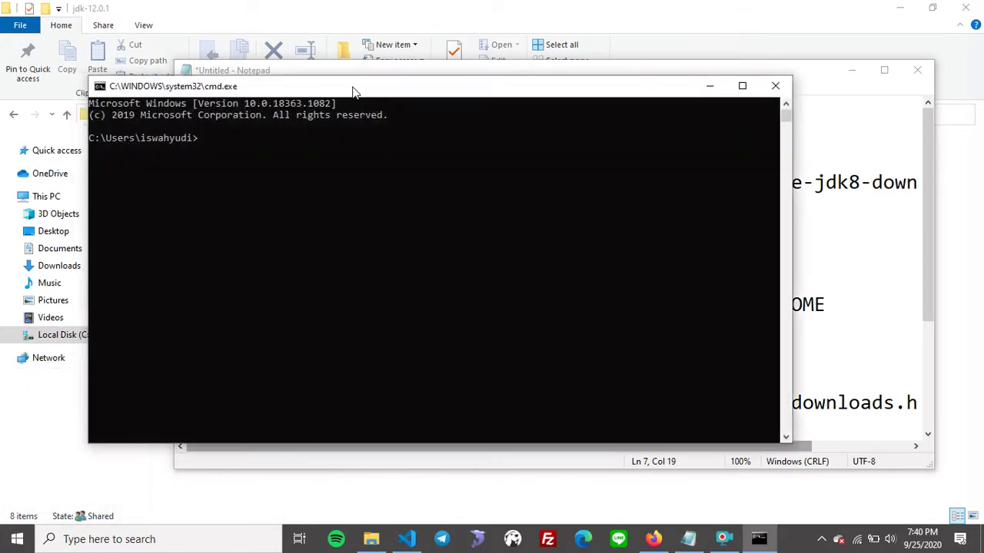
# Run java -version, confirming Java 12.0.1 is installed.
pyautogui.moveTo(354, 92); pyautogui.dragTo(755, 132)
pyautogui.click(678, 171)
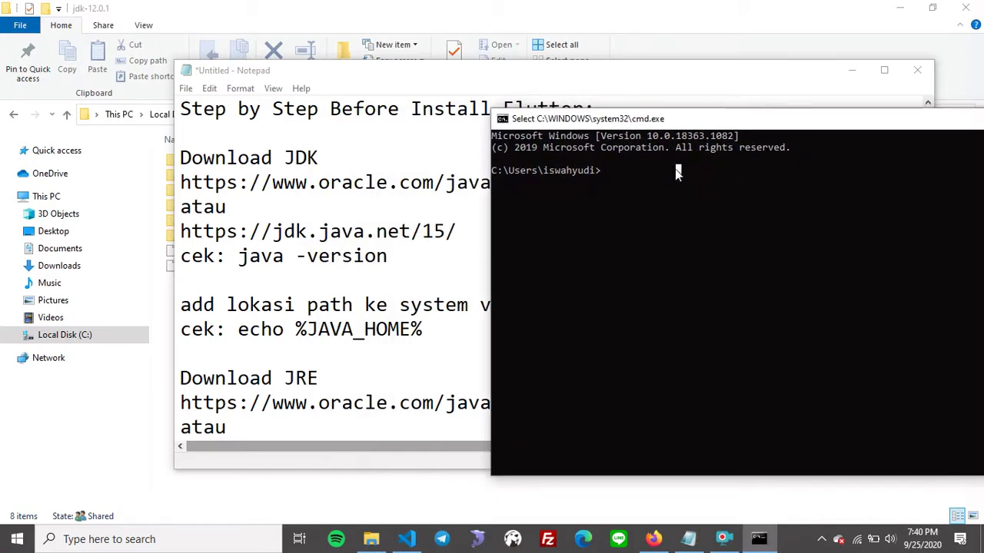
pyautogui.write('java -ve')
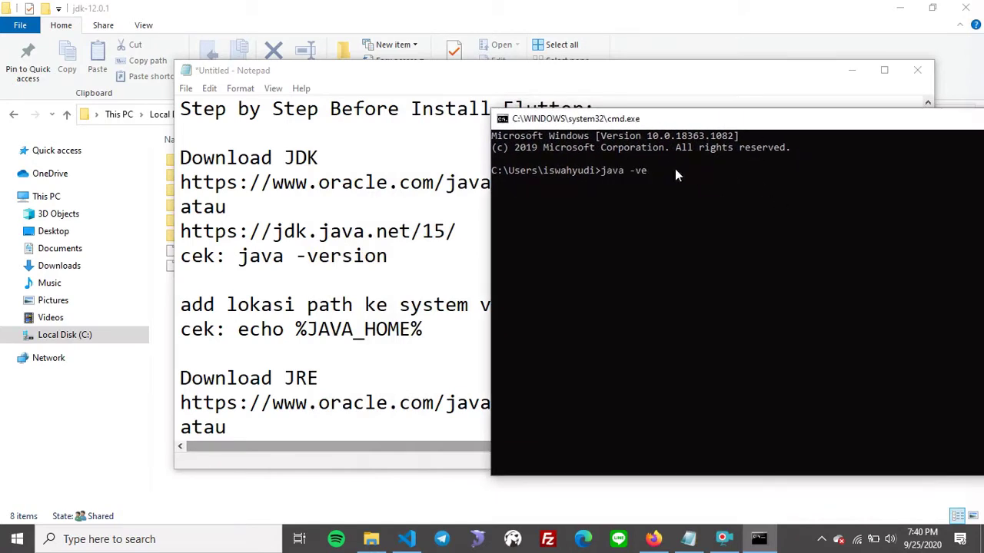
pyautogui.write('rsion')
pyautogui.press('Return')
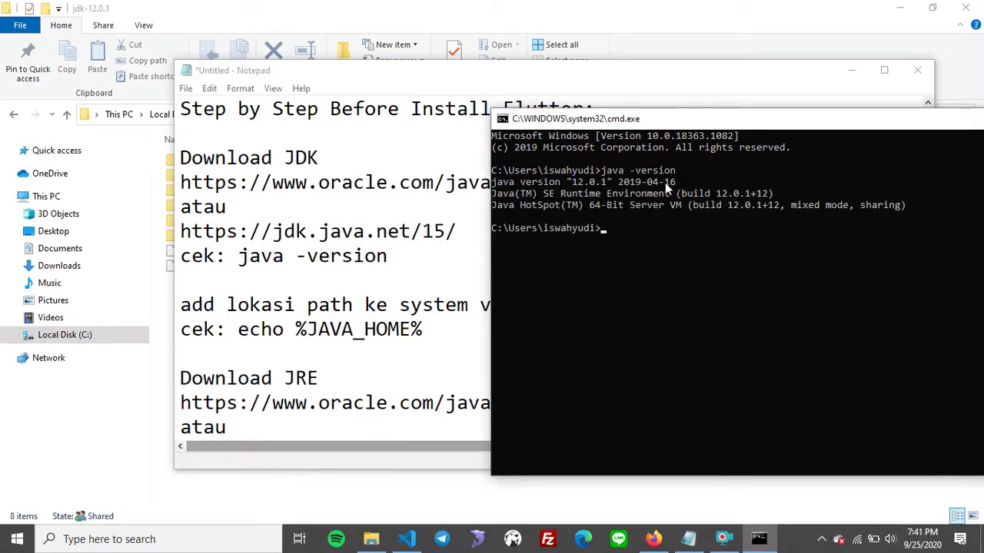
# Run echo %JAVA_HOME% to confirm it prints C:\Program Files\Java\jdk-12.0.1.
pyautogui.click(619, 229)
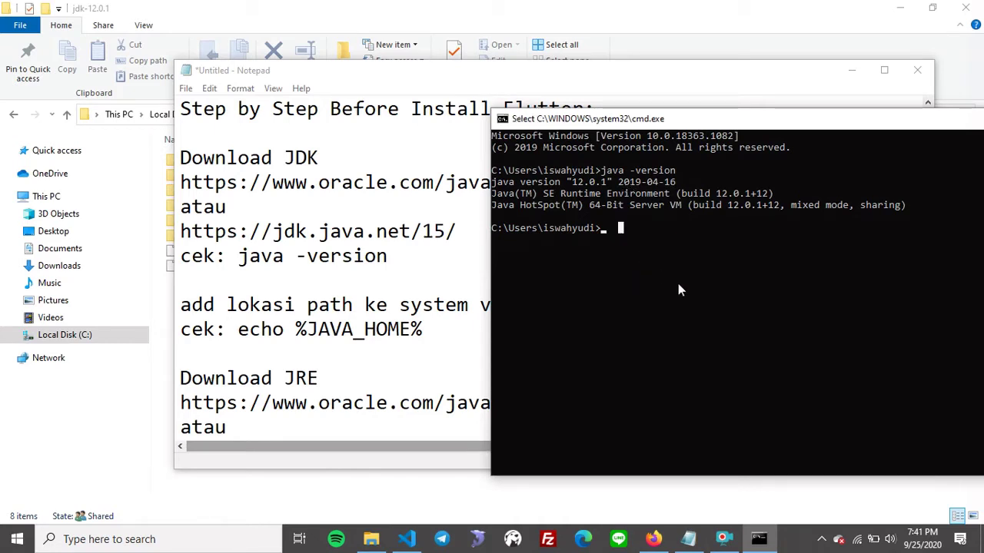
pyautogui.press('Escape')
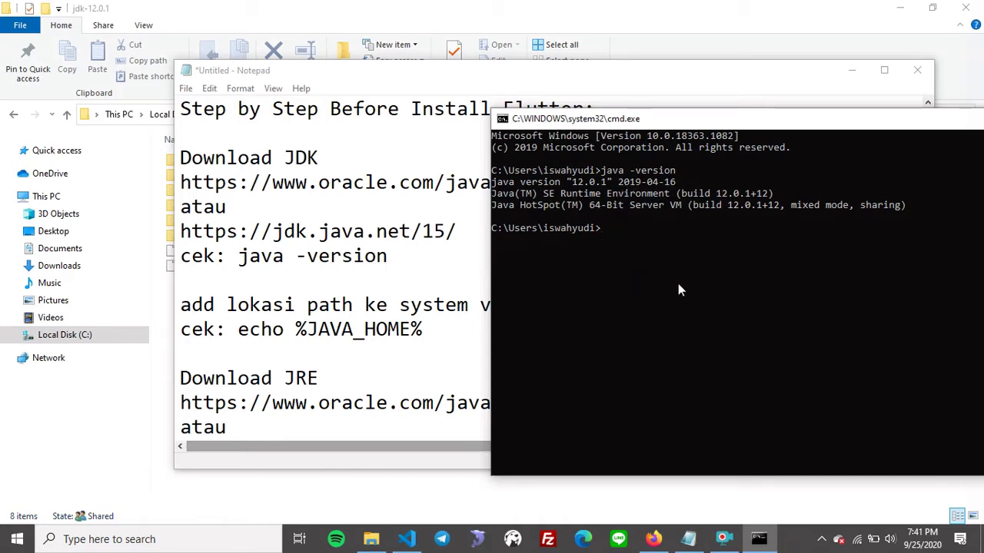
pyautogui.write('echo %%')
pyautogui.press('Left')
pyautogui.write('JAVA')
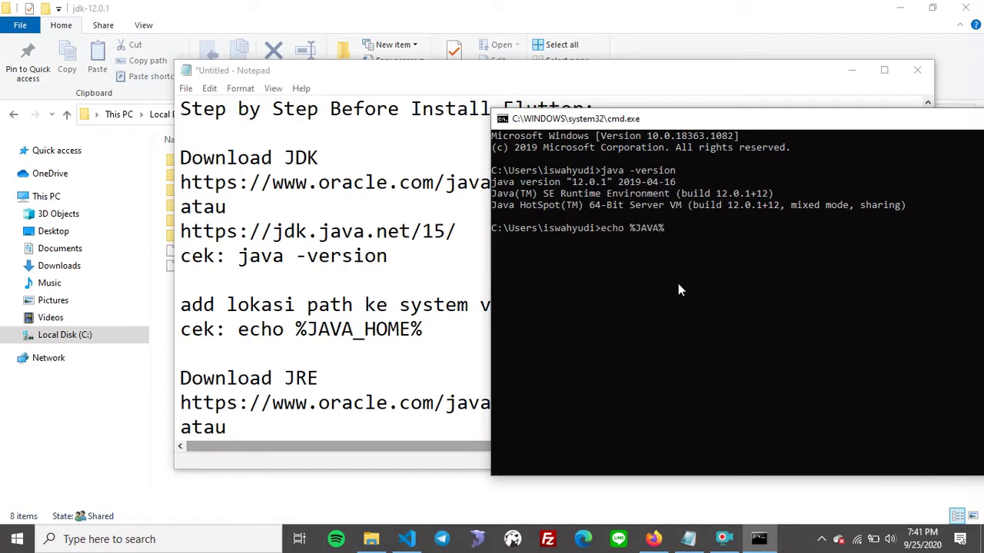
pyautogui.write('_HOME')
pyautogui.press('Return')
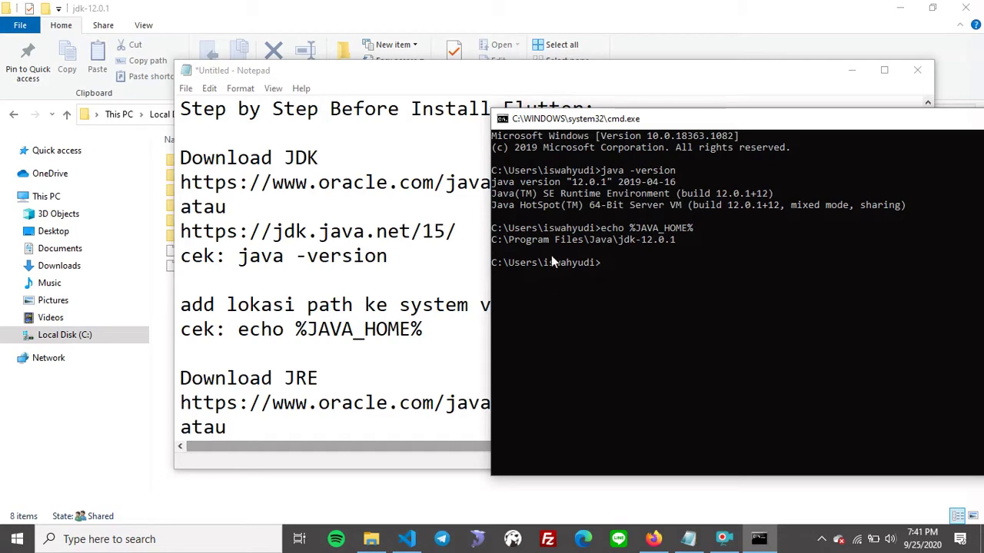
pyautogui.moveTo(799, 129); pyautogui.dragTo(504, 128)
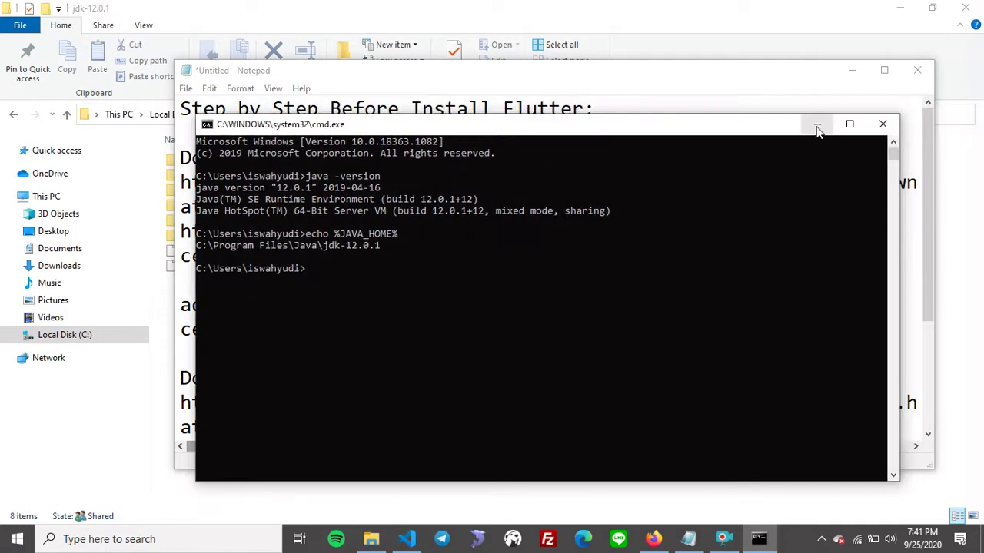
# Minimize the command window and scroll the setup notes to the Download JRE links.
pyautogui.click(815, 125)
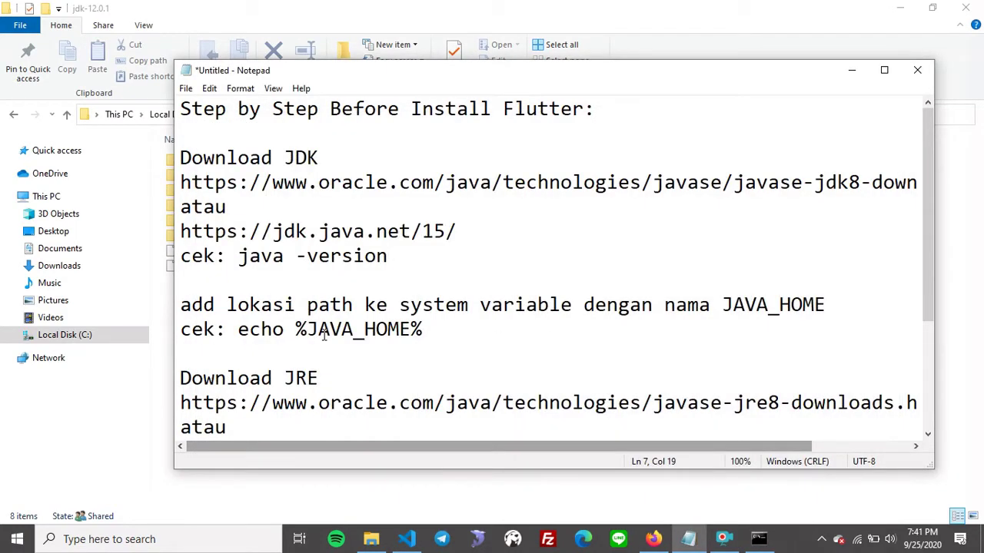
pyautogui.scroll(-2, 323, 335)
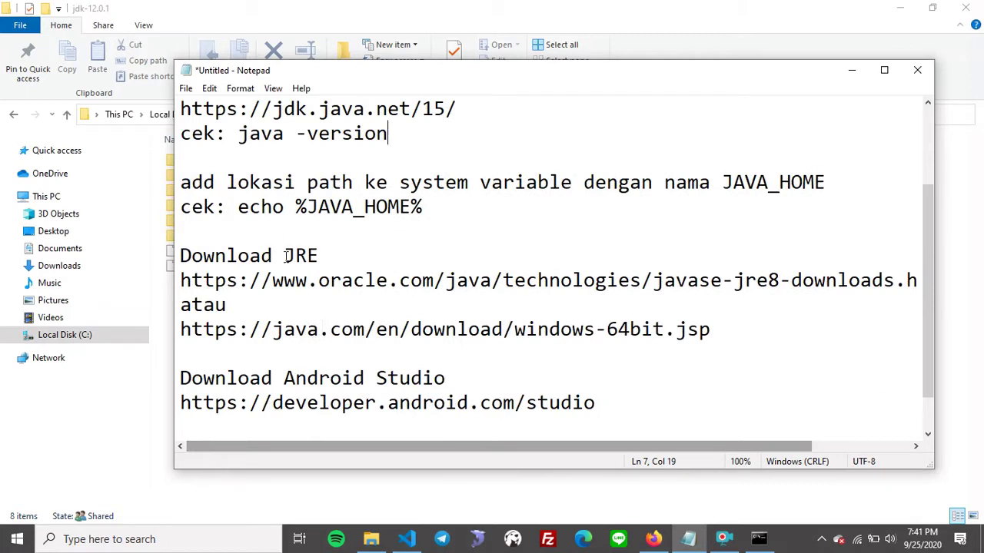
pyautogui.moveTo(284, 256); pyautogui.dragTo(319, 255)
pyautogui.click(248, 281)
pyautogui.moveTo(182, 281); pyautogui.dragTo(390, 282)
# Select the java.com 64-bit Java download link line and bring Firefox forward.
pyautogui.hotkey('shift', 'End')
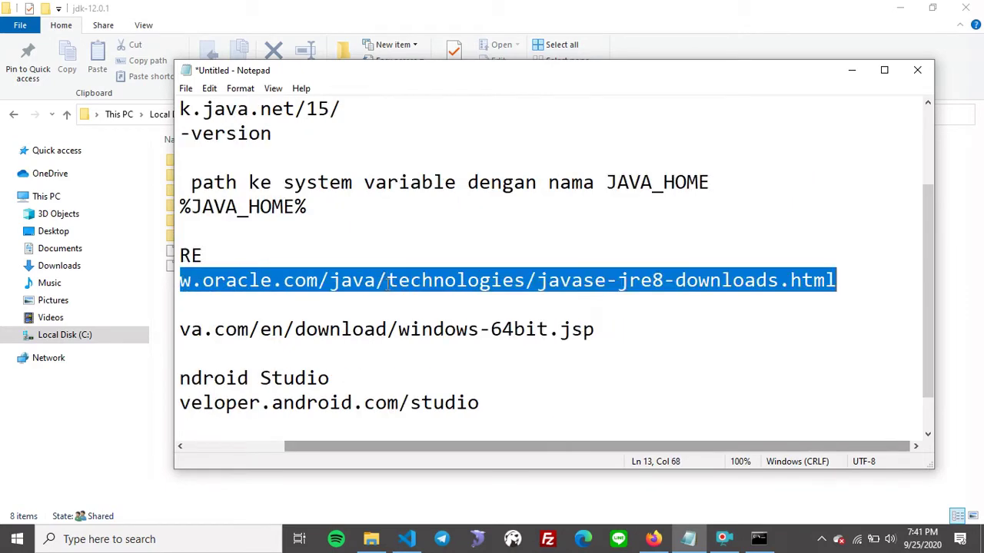
pyautogui.press('Home')
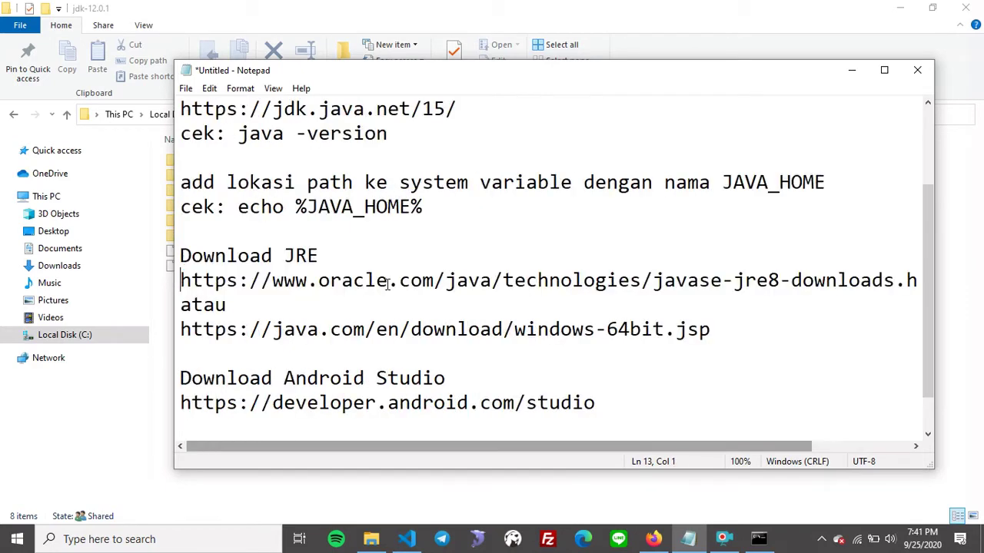
pyautogui.press('Down')
pyautogui.press('Down')
pyautogui.hotkey('shift', 'End')
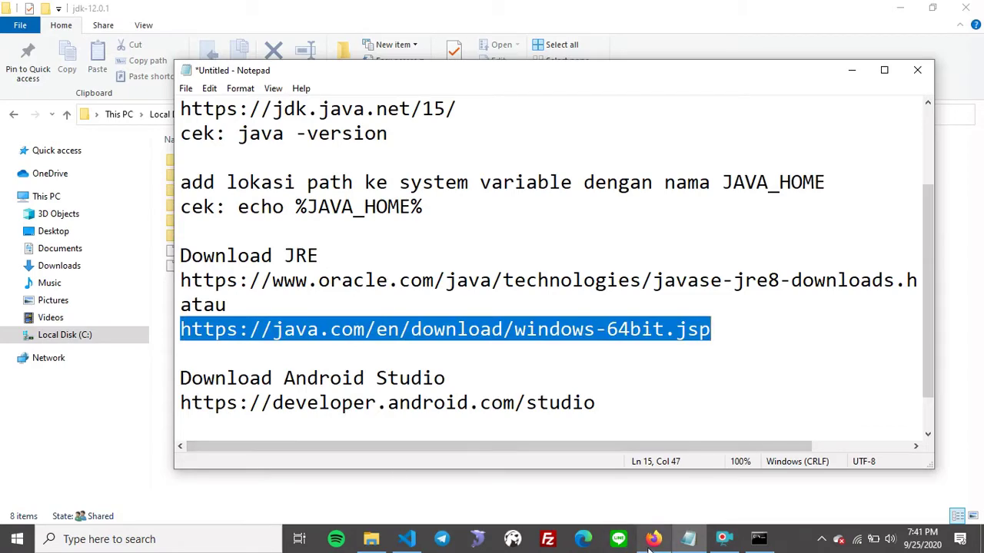
pyautogui.moveTo(650, 548)
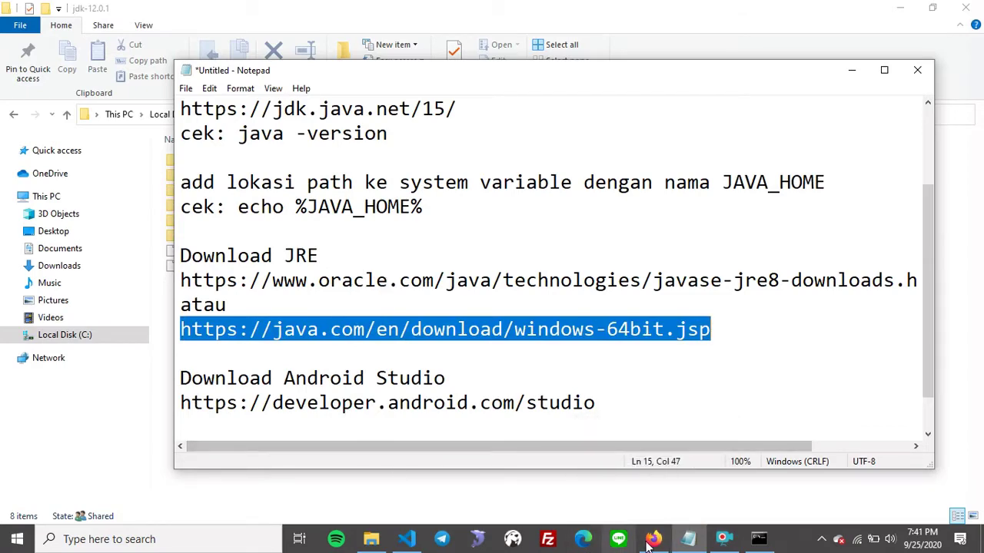
pyautogui.click(653, 539)
# Load the java.com 64-bit Java download page in a new tab and add another tab before it.
pyautogui.click(336, 12)
pyautogui.write('https://java.com/en/download/windows-64bit.jsp')
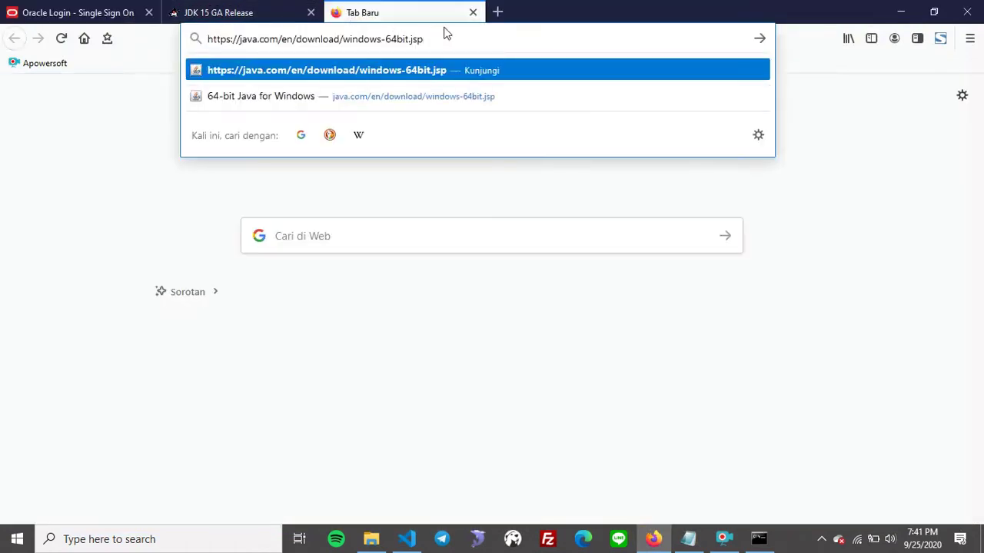
pyautogui.press('Return')
pyautogui.click(500, 11)
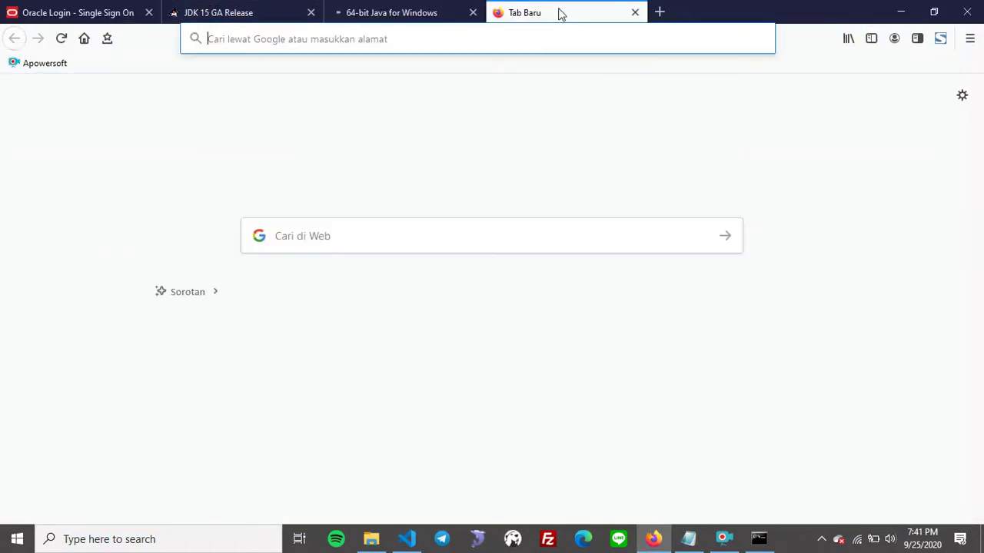
pyautogui.moveTo(559, 11); pyautogui.dragTo(388, 6)
# Copy the Oracle JRE link from the notes and load the Oracle JRE 8 downloads page.
pyautogui.hotkey('alt', 'Tab')
pyautogui.click(354, 280)
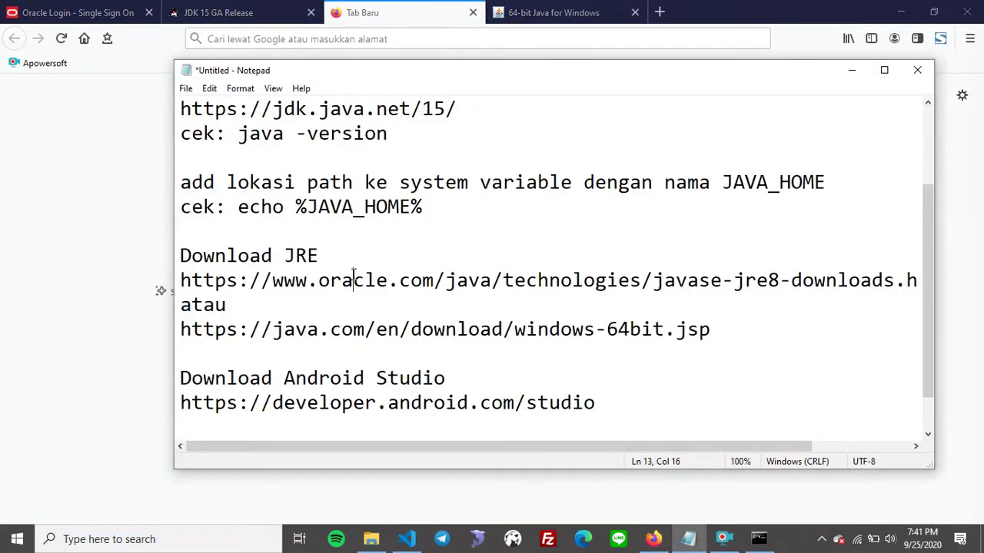
pyautogui.press('End')
pyautogui.hotkey('shift', 'Home')
pyautogui.hotkey('ctrl', 'c')
pyautogui.hotkey('alt', 'Tab')
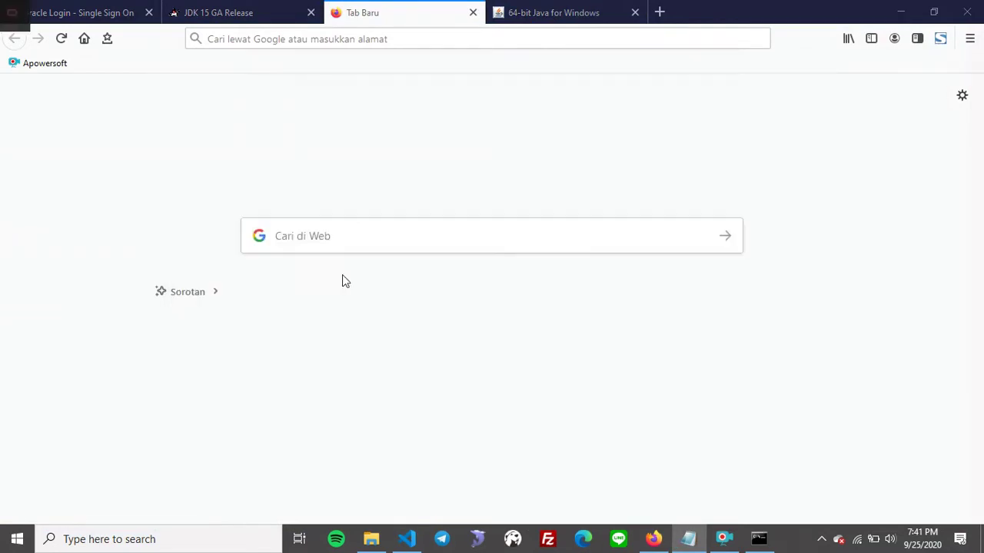
pyautogui.click(312, 32)
pyautogui.hotkey('ctrl', 'v')
pyautogui.press('Return')
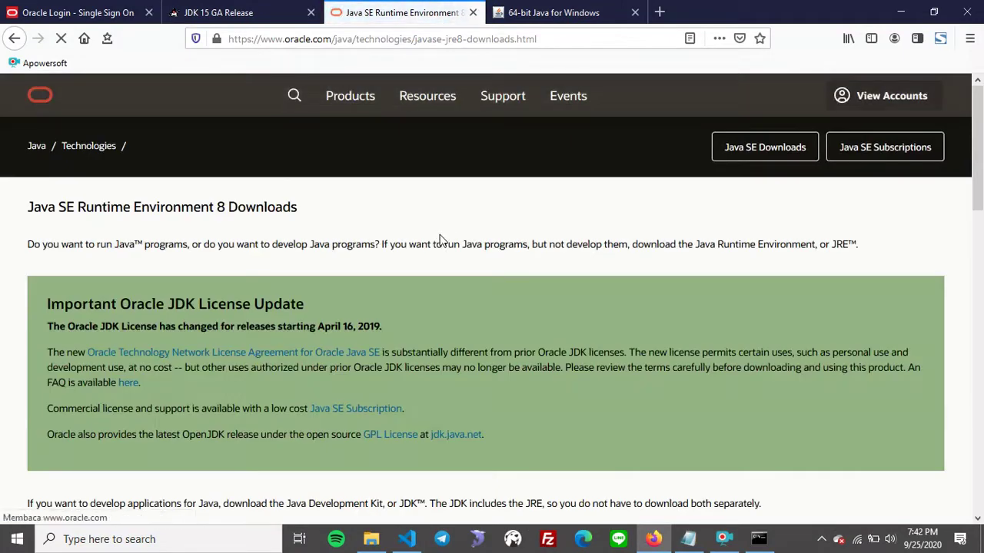
# Try downloading the Windows x64 JRE tar.gz after accepting the Oracle license, then dismiss the prompt.
pyautogui.scroll(-15, 435, 230)
pyautogui.scroll(-5, 435, 229)
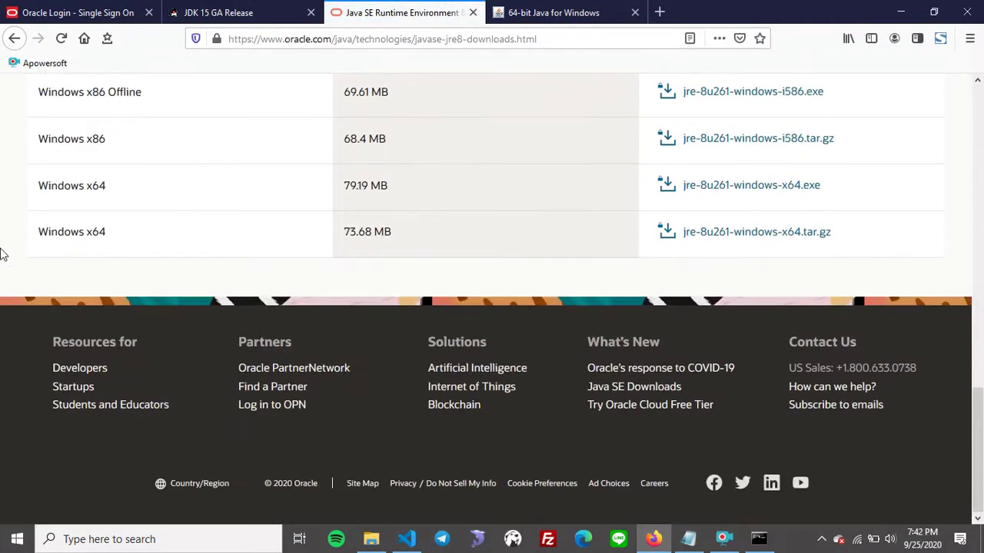
pyautogui.click(746, 233)
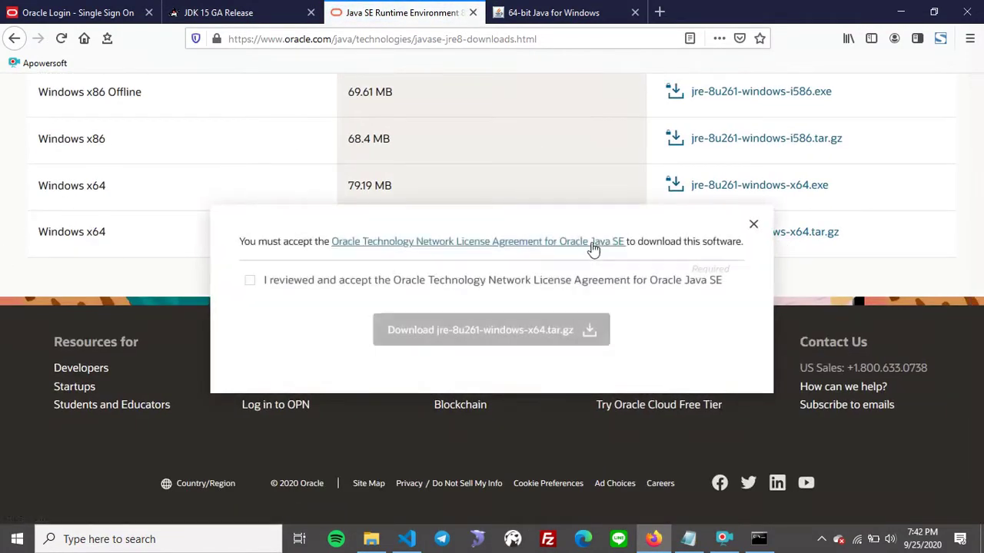
pyautogui.click(254, 281)
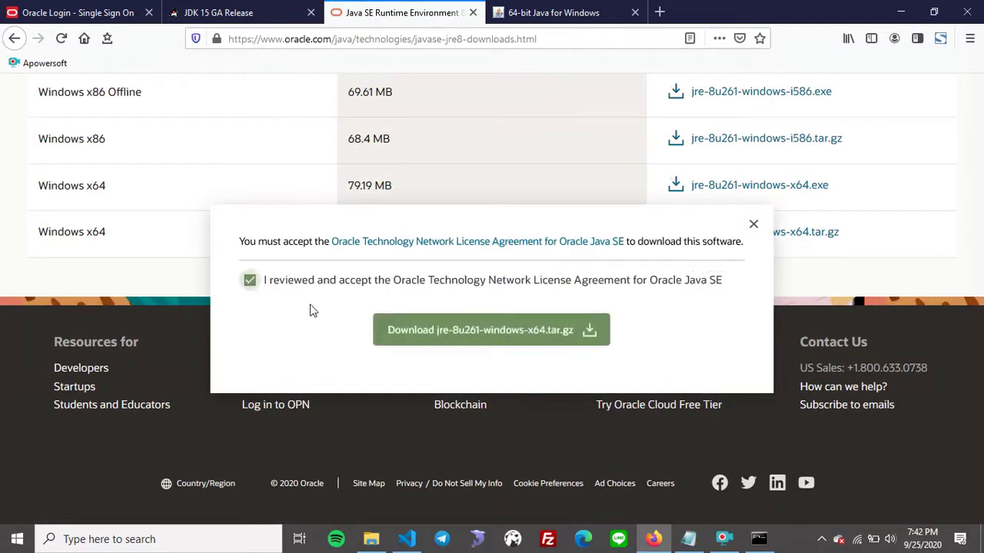
pyautogui.click(520, 339)
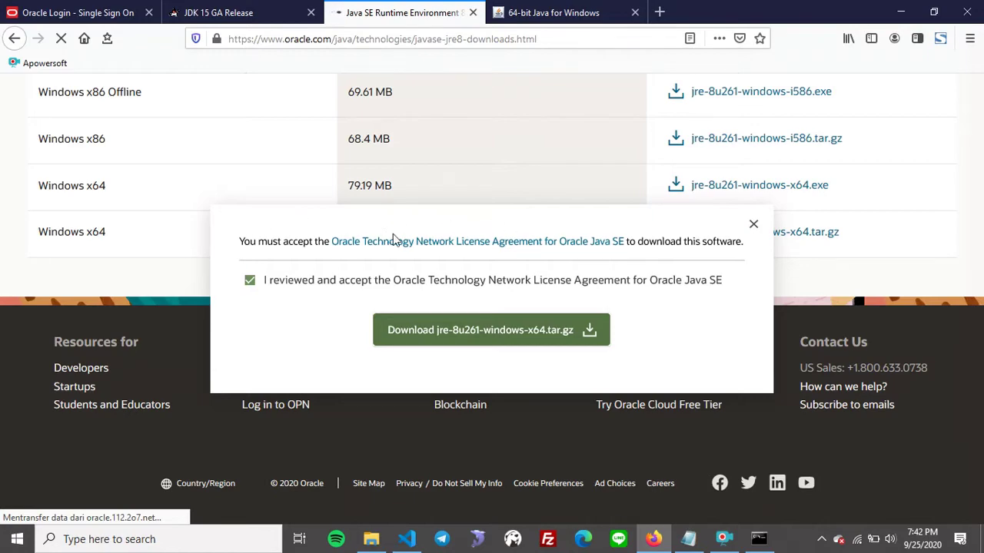
pyautogui.click(500, 352)
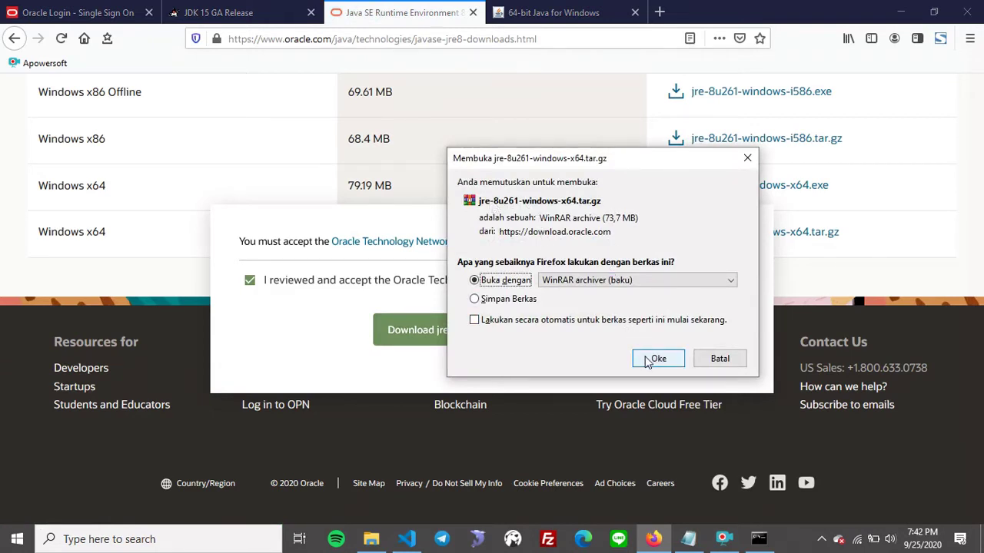
pyautogui.click(748, 158)
# Start the free 64-bit Java download on java.com and close the jre-8u261-windows-x64.exe prompt.
pyautogui.click(543, 9)
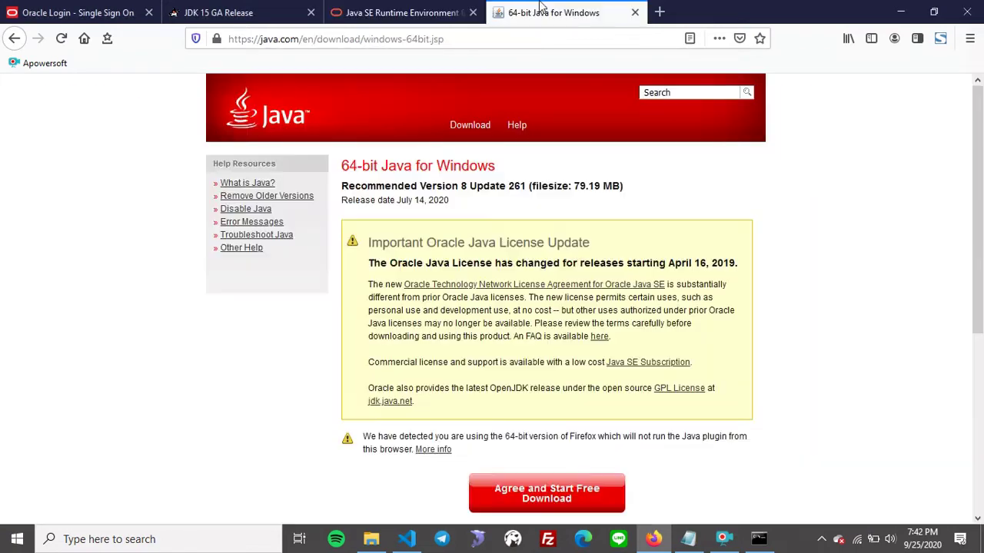
pyautogui.scroll(-4, 442, 295)
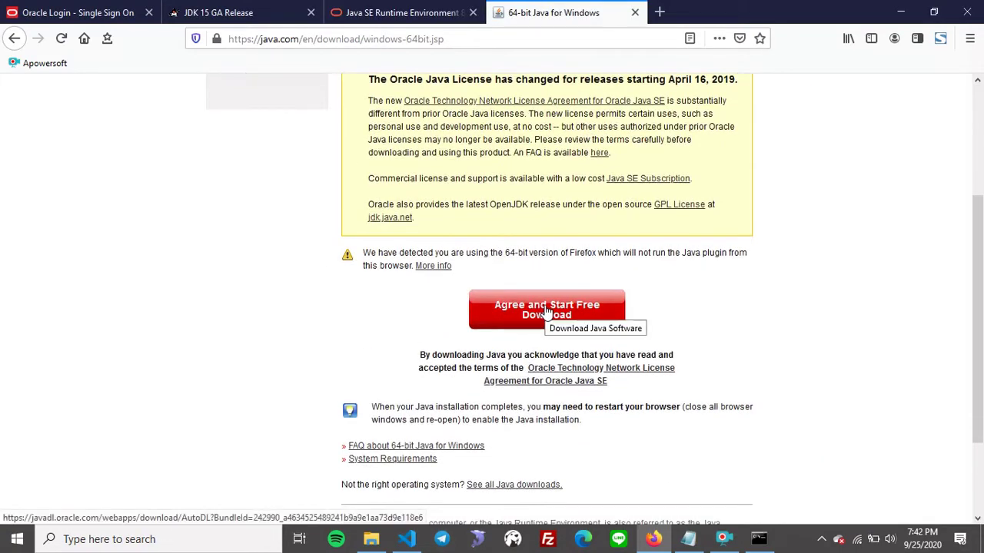
pyautogui.click(536, 315)
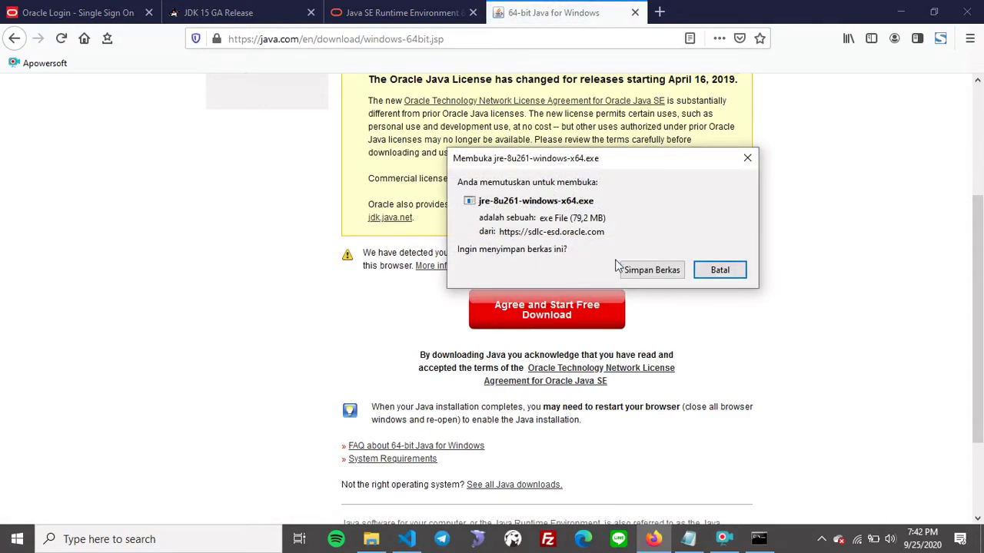
pyautogui.click(748, 162)
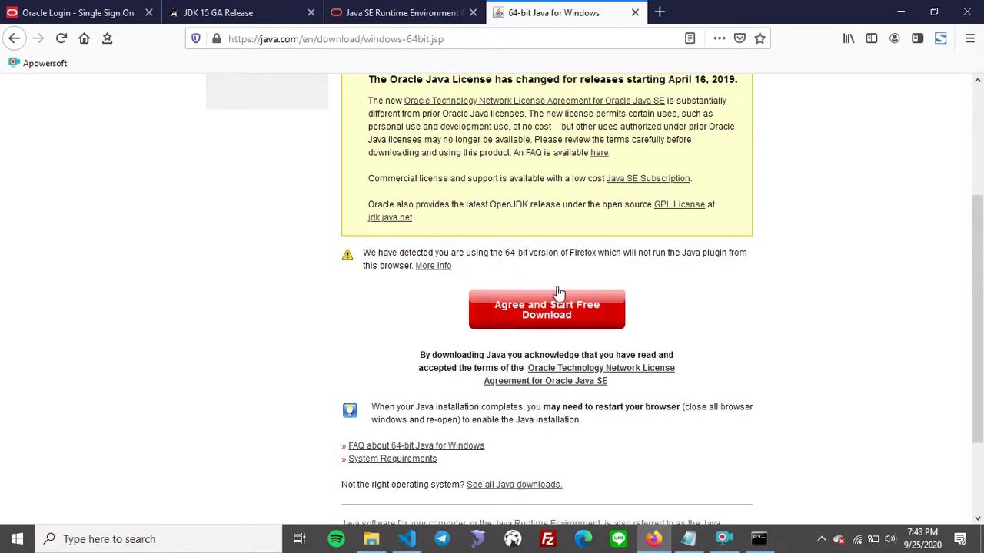
# Select the Android Studio download link in the setup notes.
pyautogui.click(688, 539)
pyautogui.scroll(-1, 325, 280)
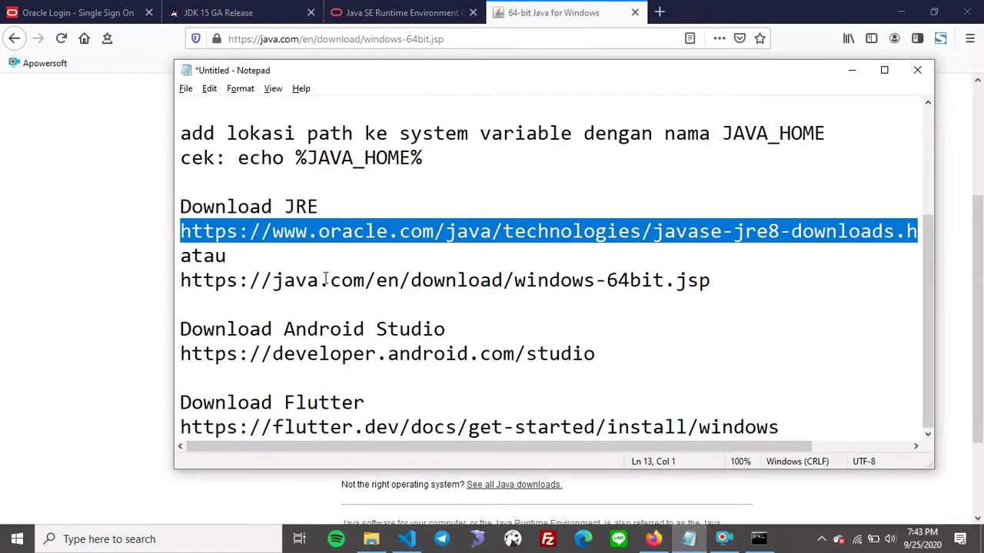
pyautogui.moveTo(284, 329); pyautogui.dragTo(485, 329)
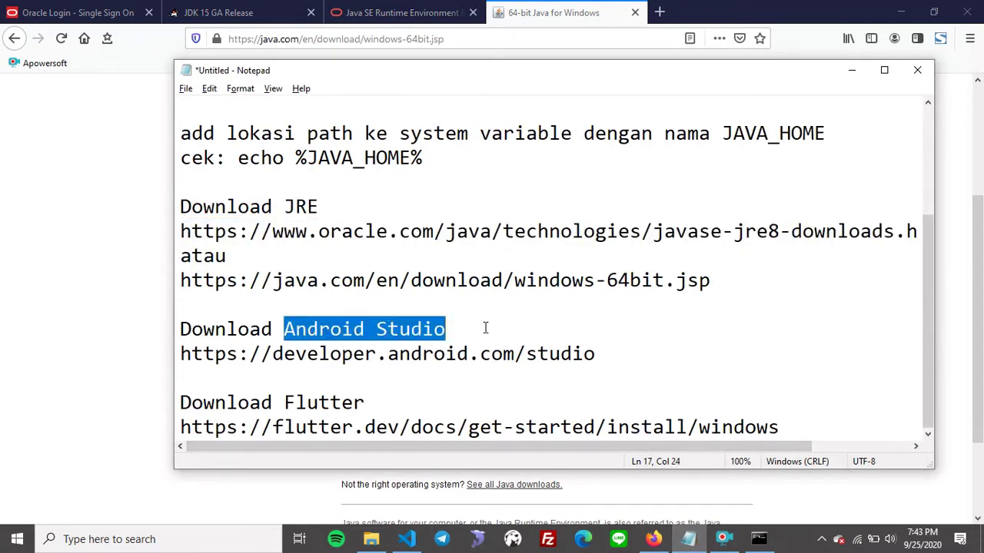
pyautogui.click(602, 356)
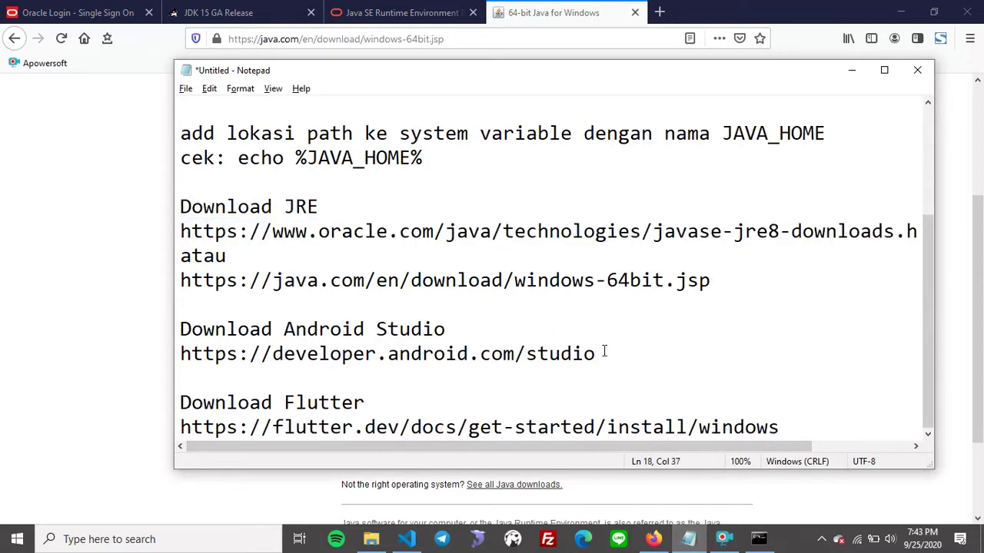
pyautogui.hotkey('shift', 'Home')
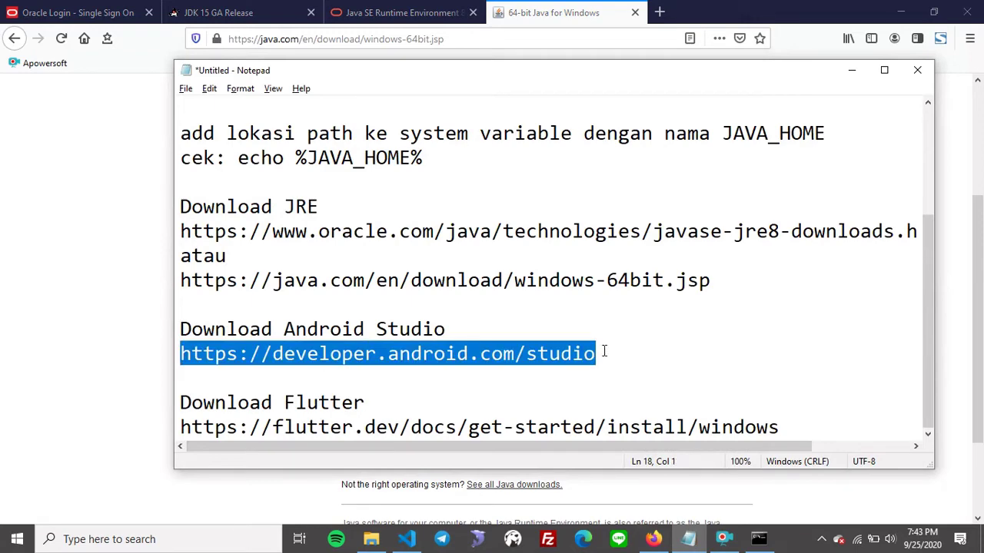
# Load the Android Studio download page in a new Firefox tab, then return to the notes.
pyautogui.click(659, 11)
pyautogui.hotkey('ctrl', 'v')
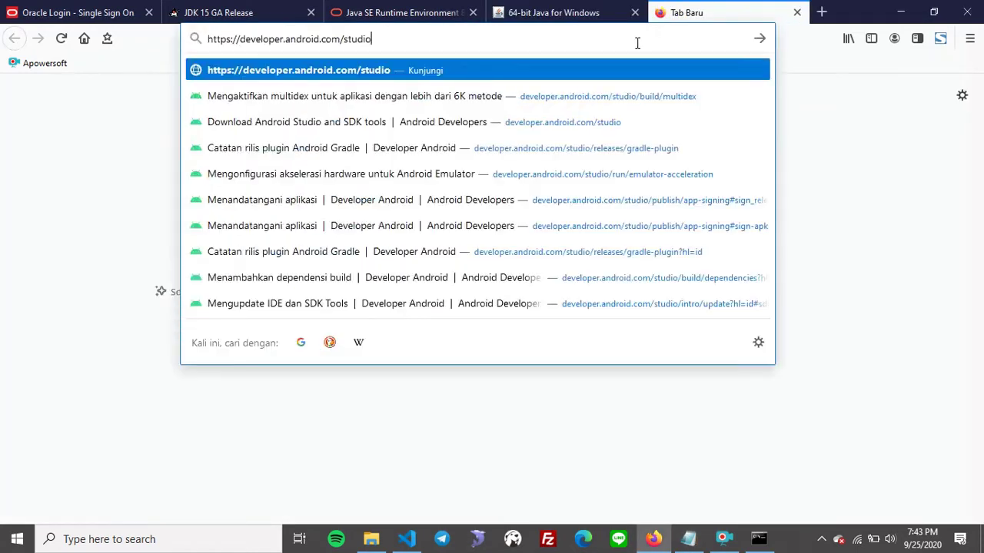
pyautogui.press('Return')
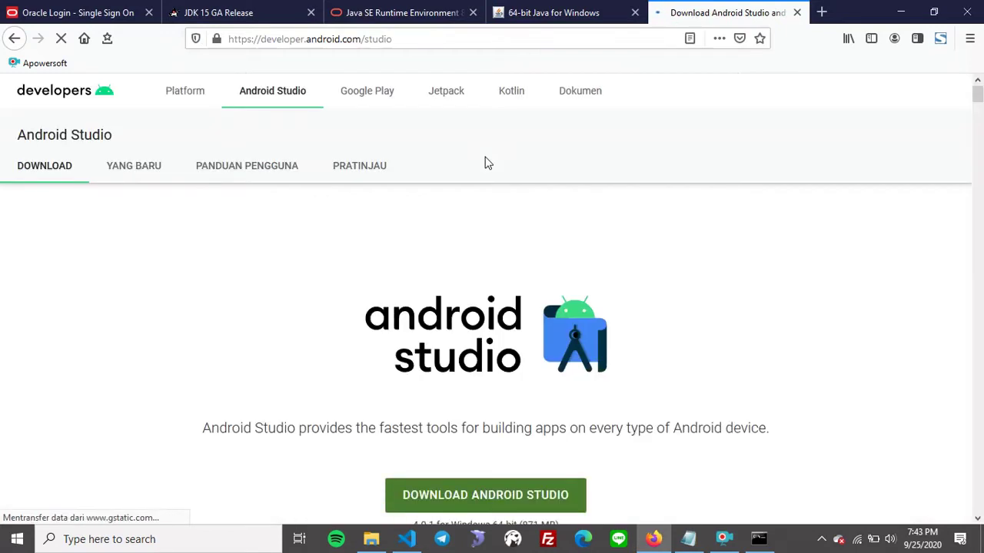
pyautogui.scroll(-3, 485, 163)
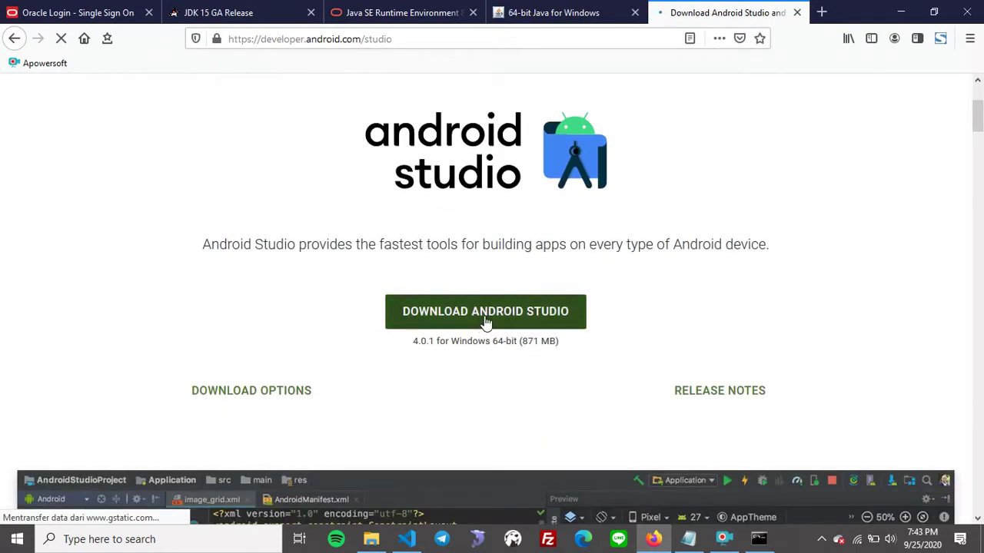
pyautogui.scroll(2, 485, 322)
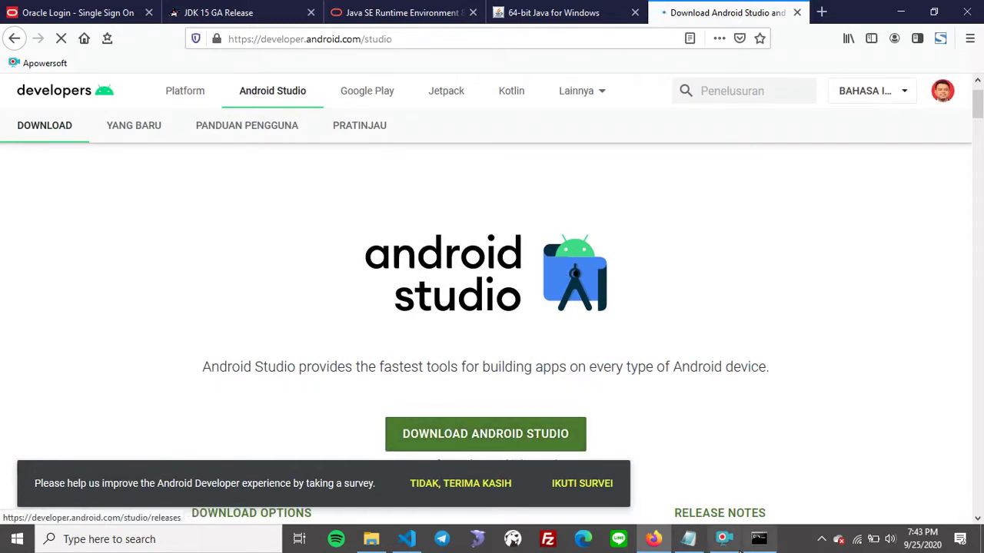
pyautogui.click(688, 538)
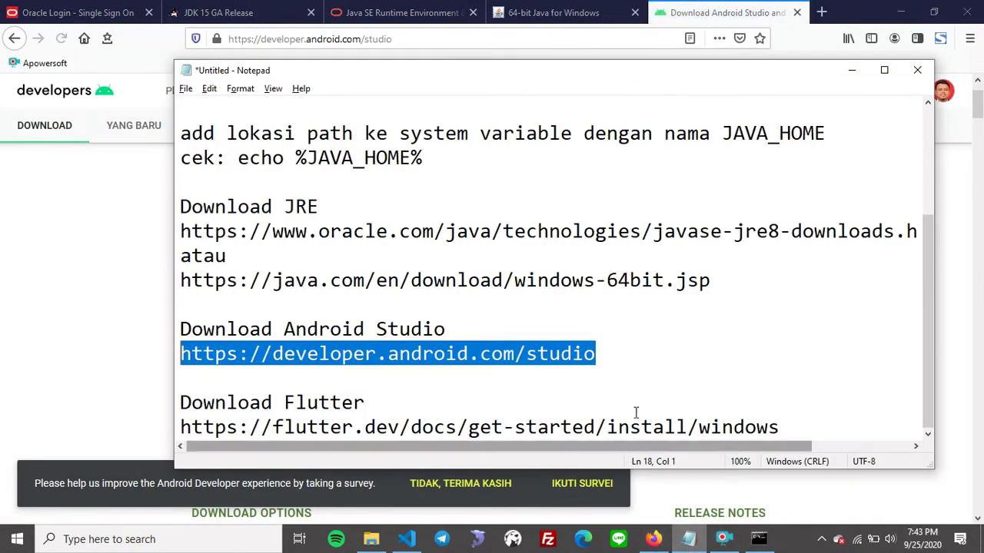
# Select the full Flutter install link line in the setup notes.
pyautogui.click(783, 428)
pyautogui.hotkey('shift', 'Home')
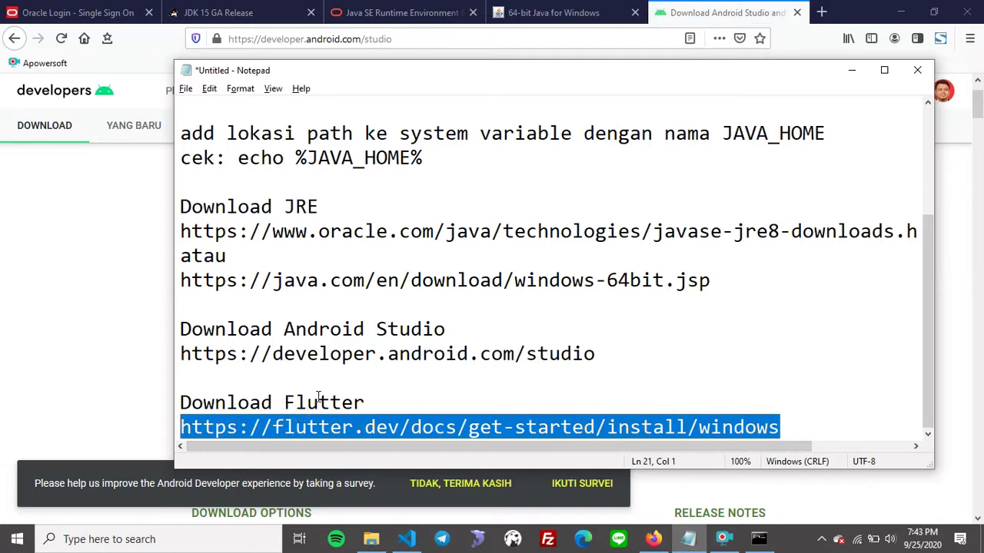
pyautogui.moveTo(285, 329); pyautogui.dragTo(448, 328)
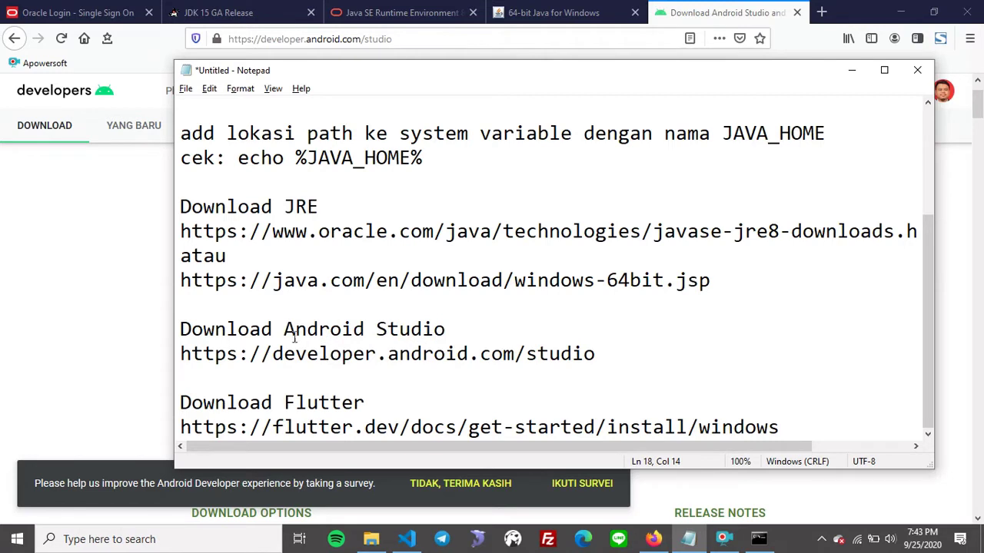
pyautogui.moveTo(283, 329); pyautogui.dragTo(445, 321)
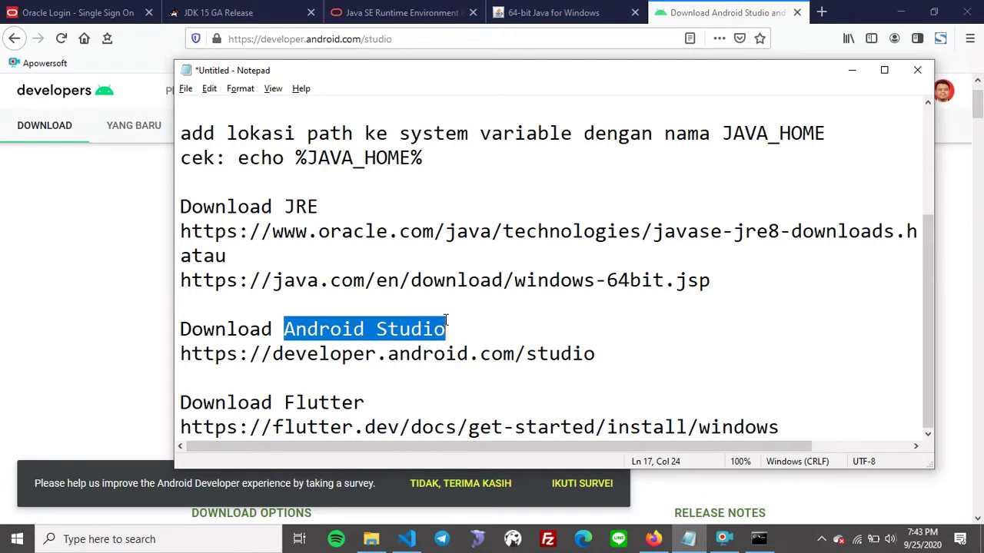
pyautogui.click(393, 403)
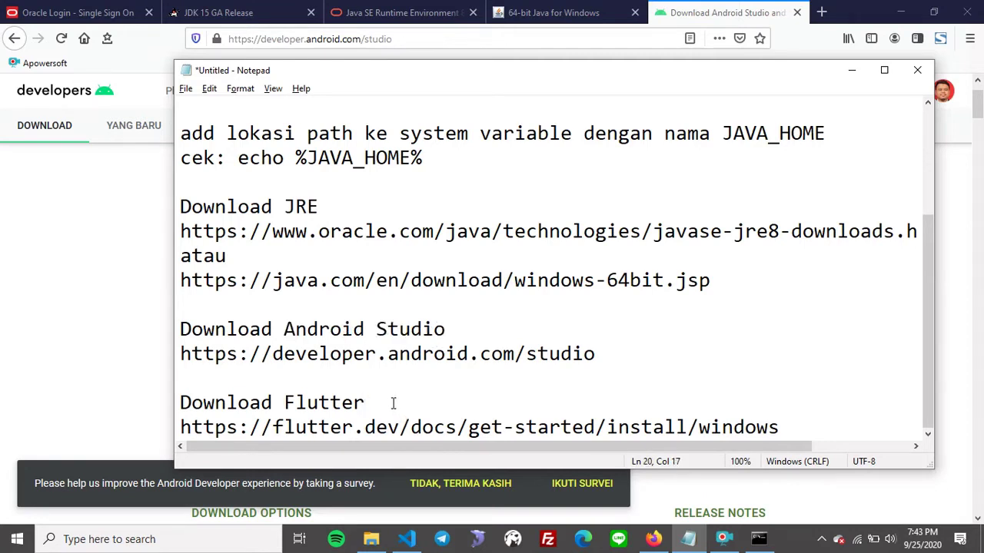
pyautogui.click(411, 427)
pyautogui.press('End')
pyautogui.hotkey('shift', 'Home')
pyautogui.hotkey('ctrl', 'c')
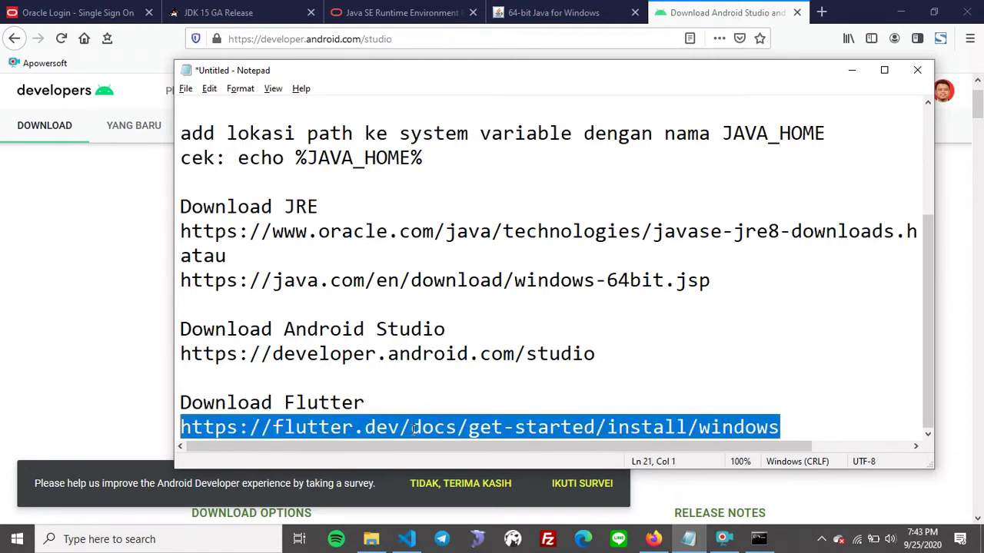
# Load the Flutter Windows install page from that link in a new Firefox tab.
pyautogui.click(851, 70)
pyautogui.click(821, 12)
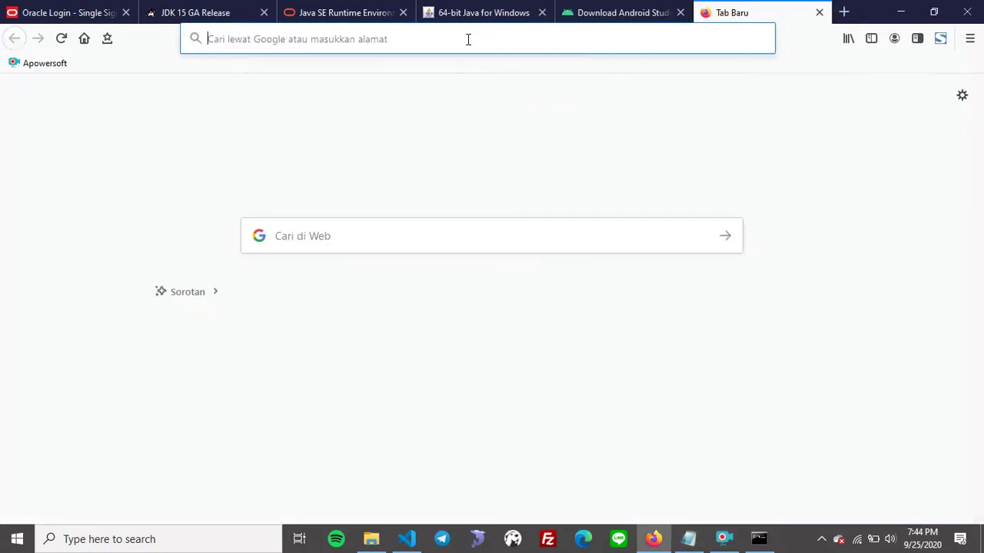
pyautogui.hotkey('ctrl', 'v')
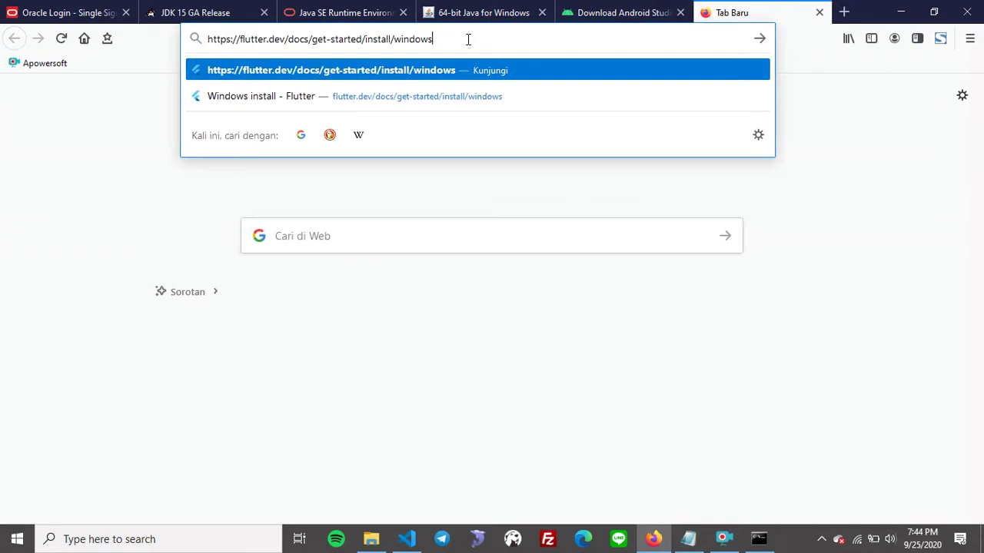
pyautogui.press('Return')
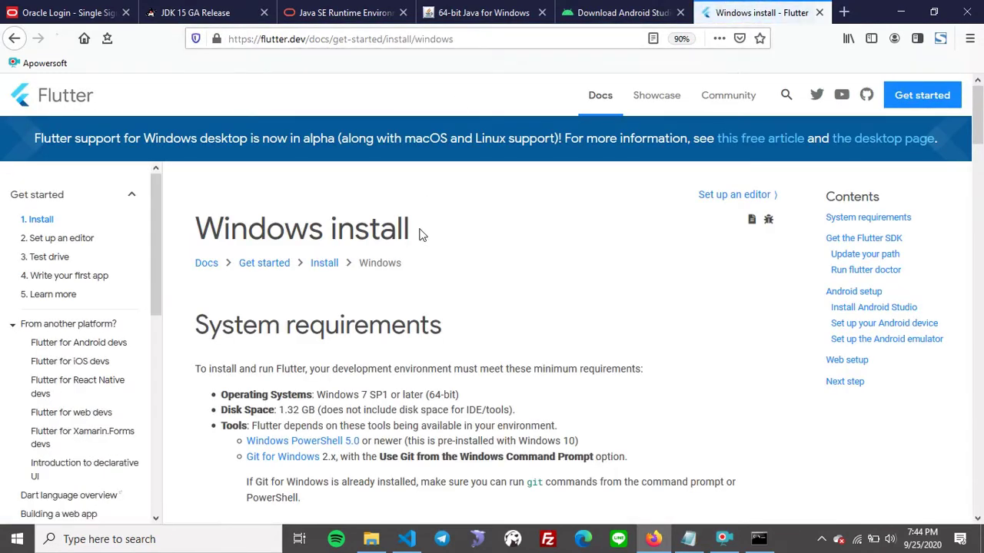
# Review the 64-bit OS and 1.32 GB disk space requirements, then scroll to Get the Flutter SDK.
pyautogui.scroll(-3, 419, 214)
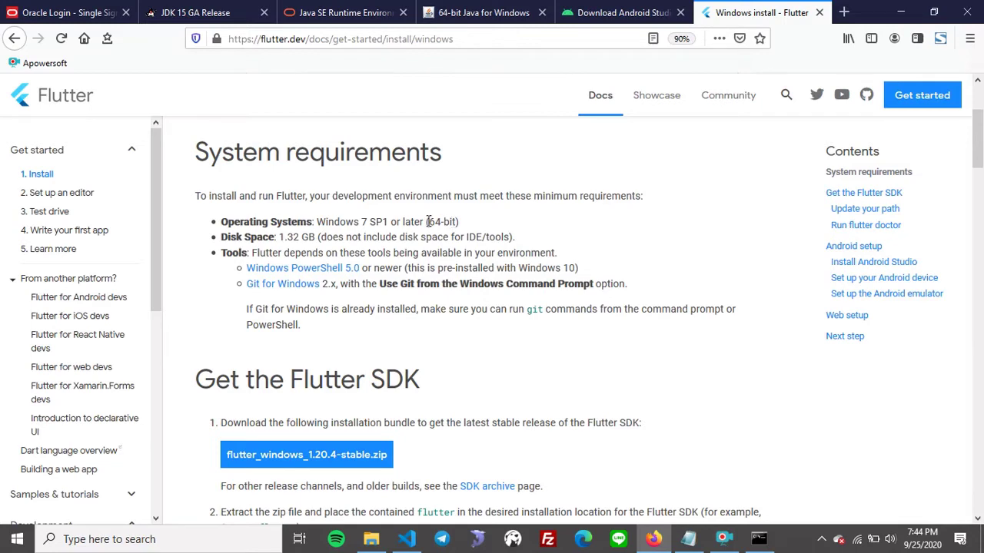
pyautogui.moveTo(428, 221); pyautogui.dragTo(459, 221)
pyautogui.click(459, 221)
pyautogui.scroll(-1, 471, 231)
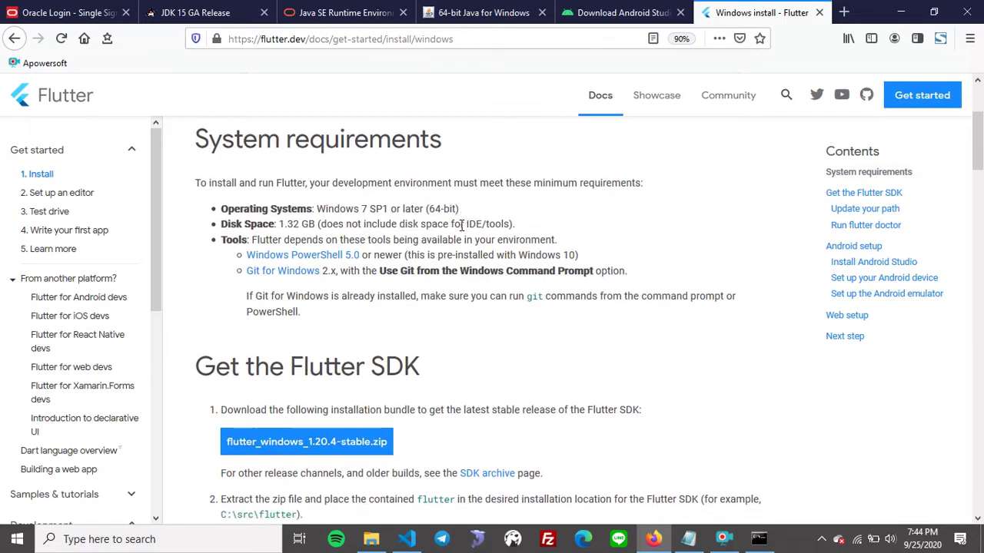
pyautogui.moveTo(279, 179); pyautogui.dragTo(314, 180)
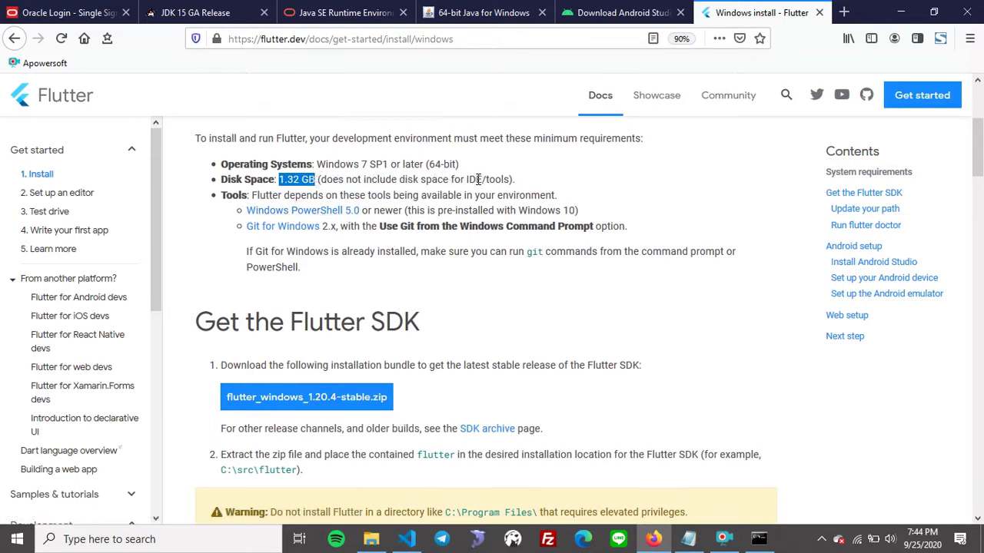
pyautogui.click(503, 180)
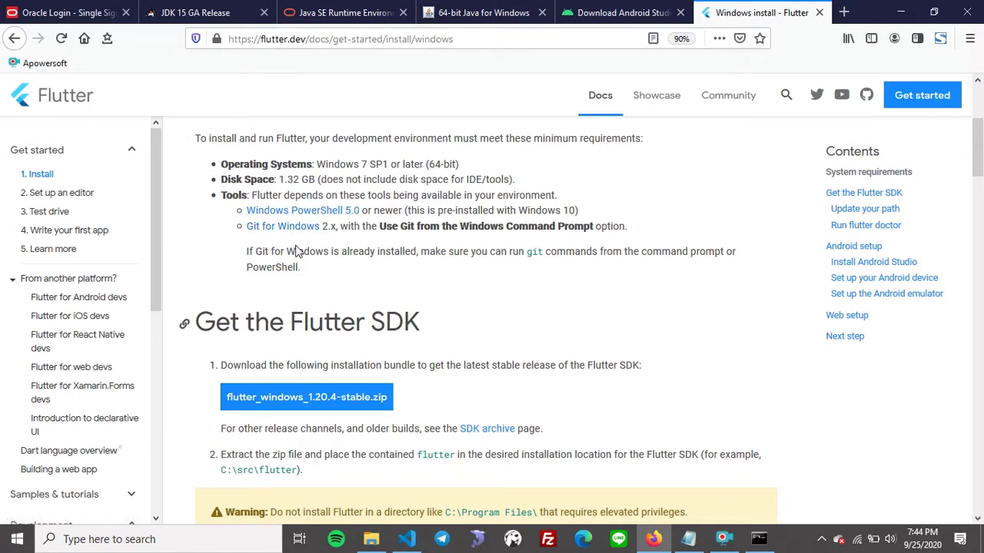
pyautogui.scroll(-3, 292, 245)
pyautogui.scroll(-1, 296, 245)
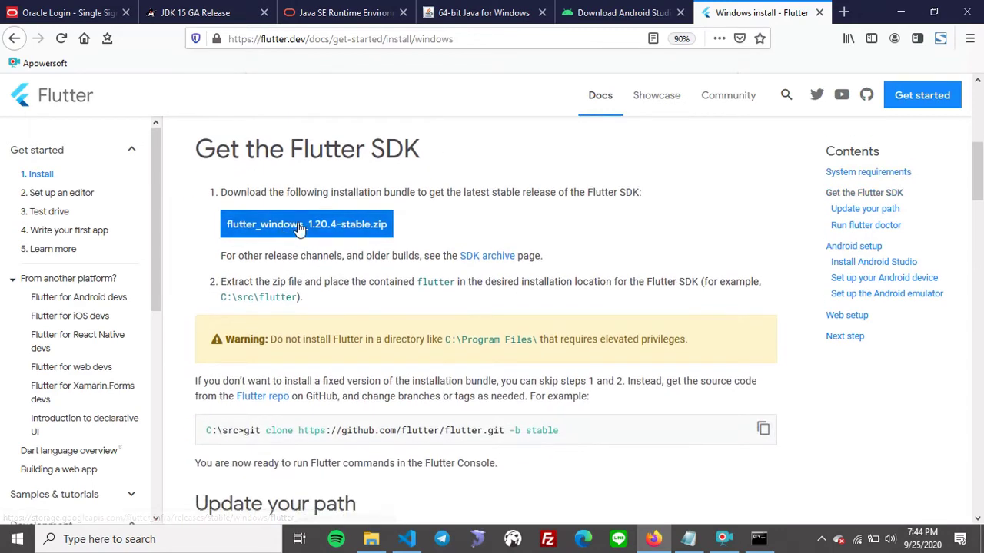
# Check and close the 686 MB flutter_windows_1.20.4-stable.zip save prompt, then switch to File Explorer.
pyautogui.click(328, 225)
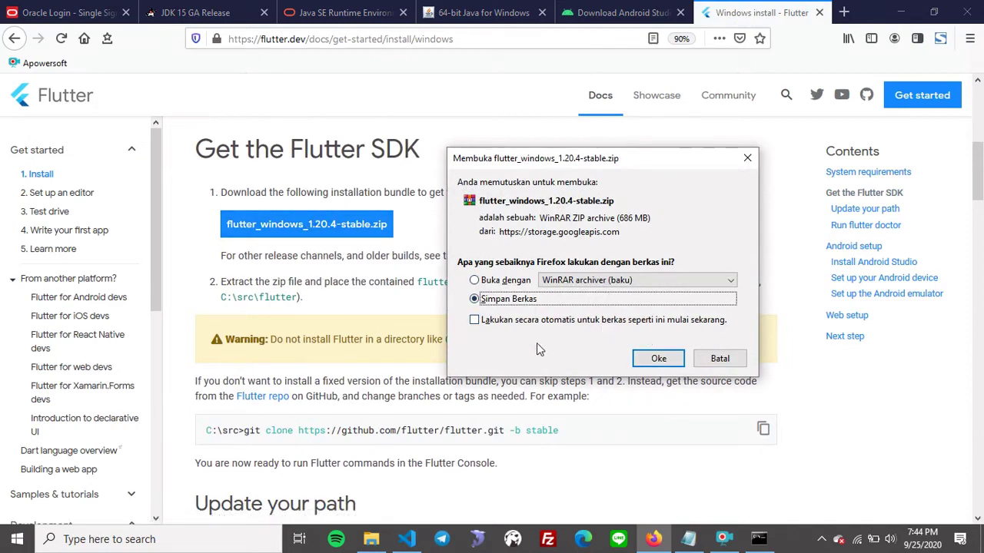
pyautogui.click(747, 157)
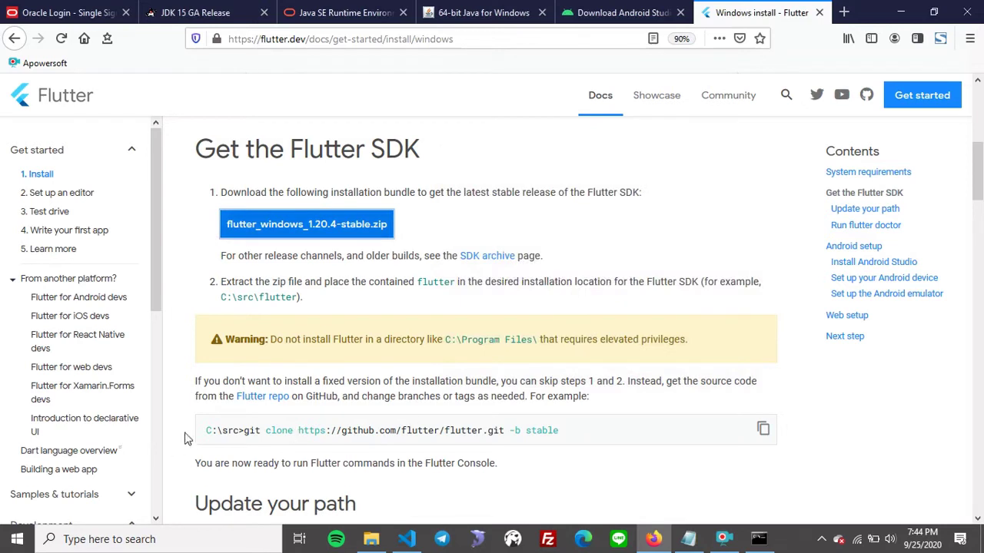
pyautogui.moveTo(576, 435); pyautogui.dragTo(205, 439)
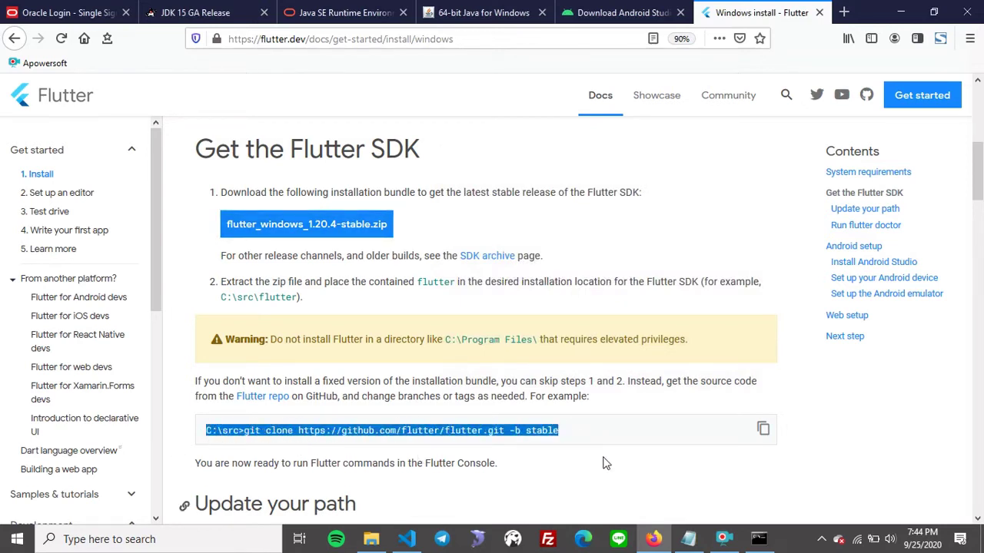
pyautogui.click(482, 224)
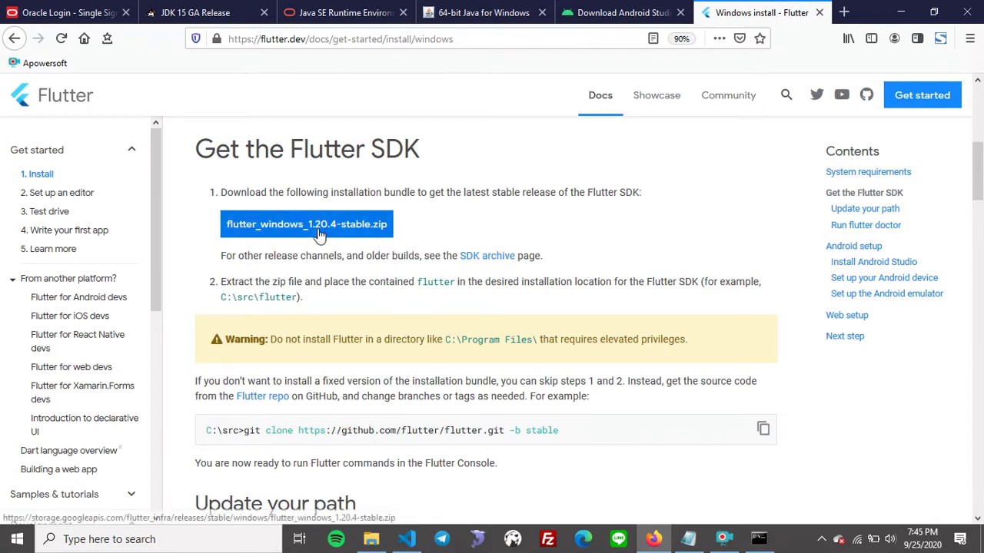
pyautogui.click(381, 223)
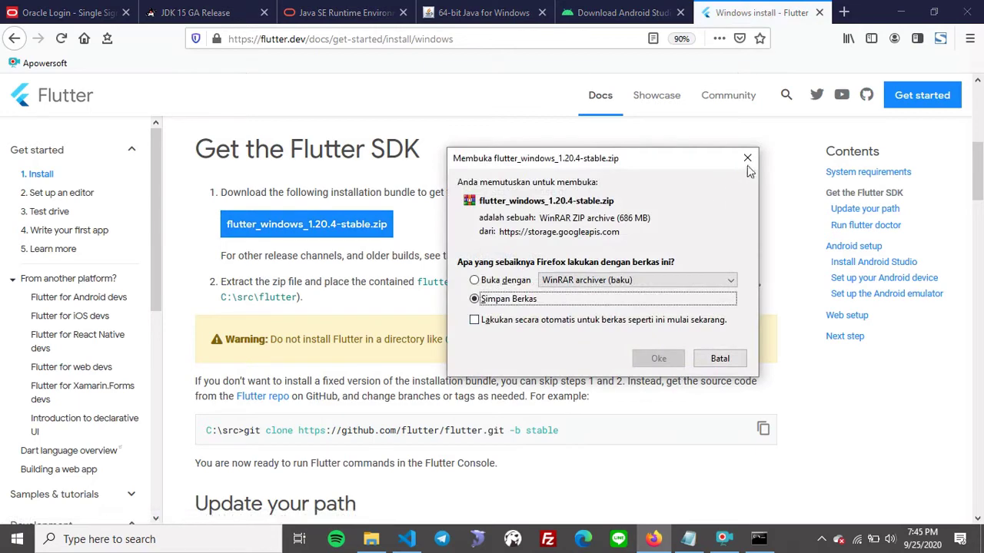
pyautogui.click(658, 359)
pyautogui.click(375, 544)
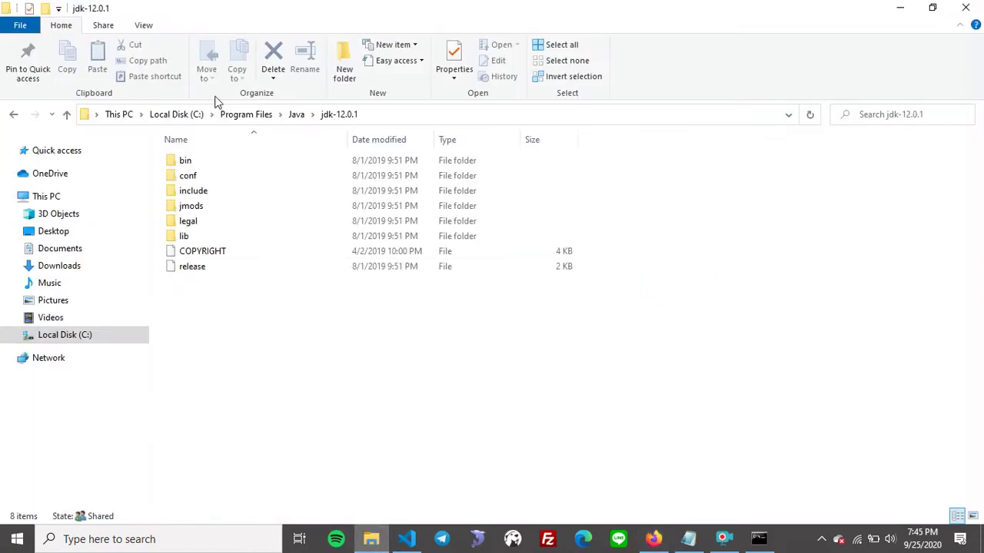
# Browse File Explorer to C:\src\flutter to view the 24-item SDK folder, then return to Firefox.
pyautogui.click(387, 115)
pyautogui.click(387, 115)
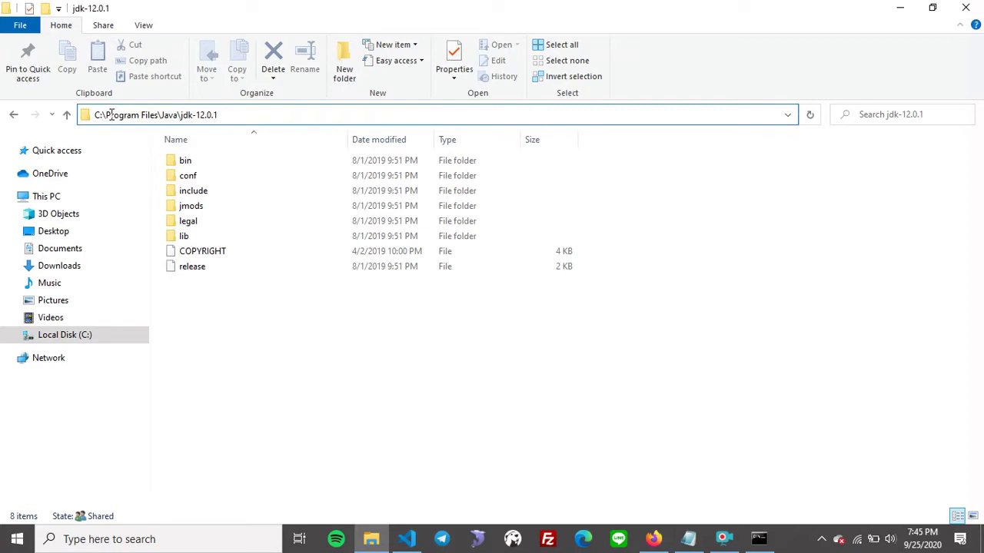
pyautogui.moveTo(106, 115); pyautogui.dragTo(281, 128)
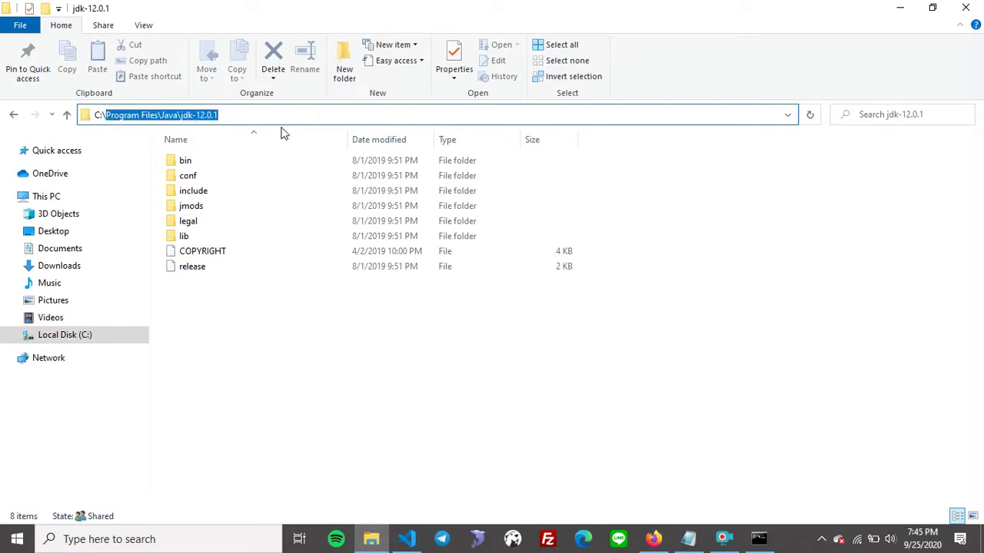
pyautogui.press('BackSpace')
pyautogui.write('src')
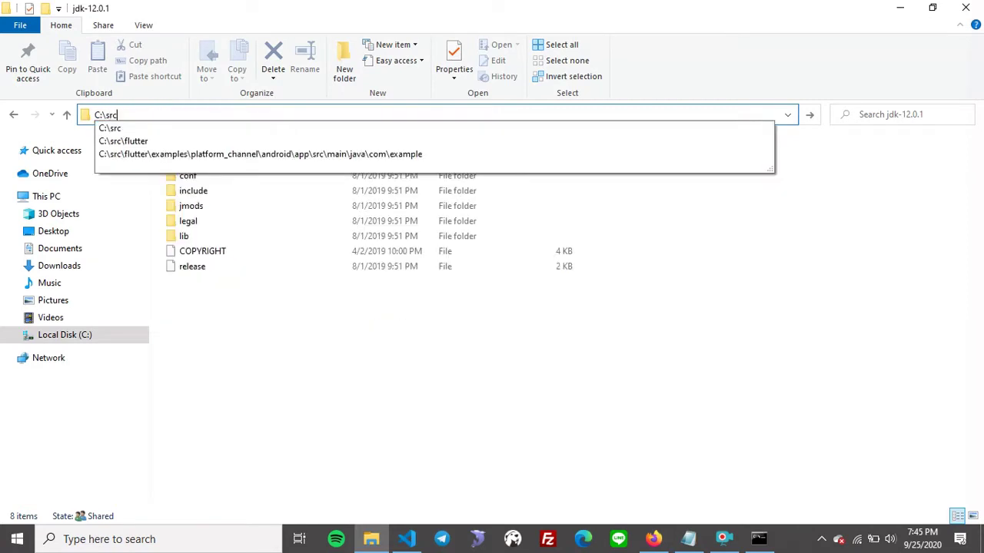
pyautogui.press('Down')
pyautogui.press('Down')
pyautogui.press('Return')
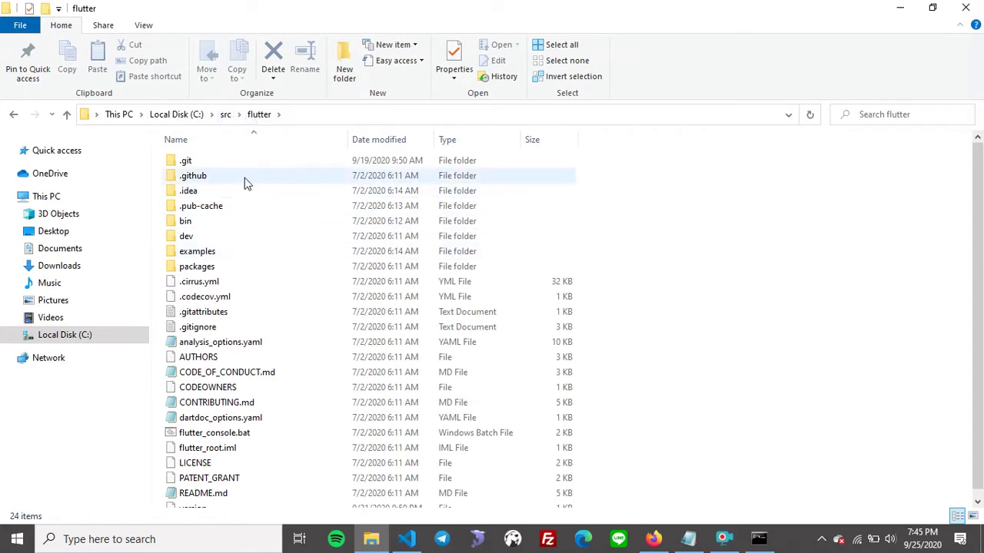
pyautogui.scroll(-1, 254, 277)
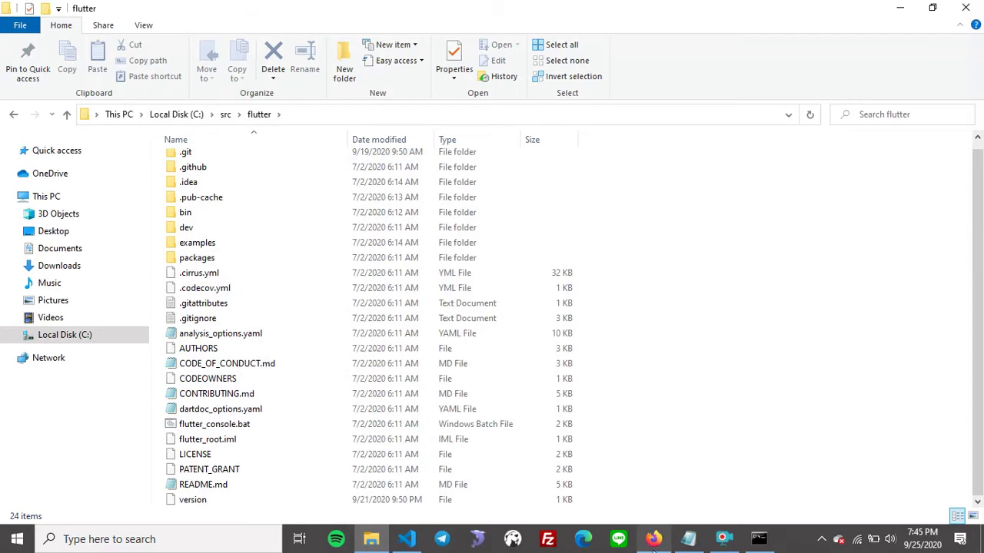
pyautogui.click(653, 539)
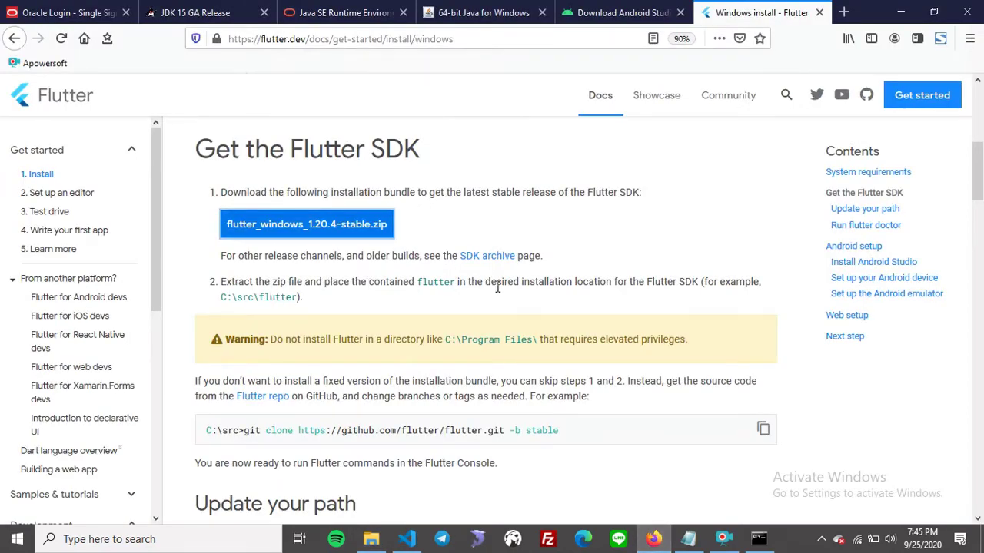
# Scroll the Flutter install page to the Run flutter doctor section, then minimize Firefox.
pyautogui.scroll(-1, 496, 291)
pyautogui.scroll(-4, 494, 292)
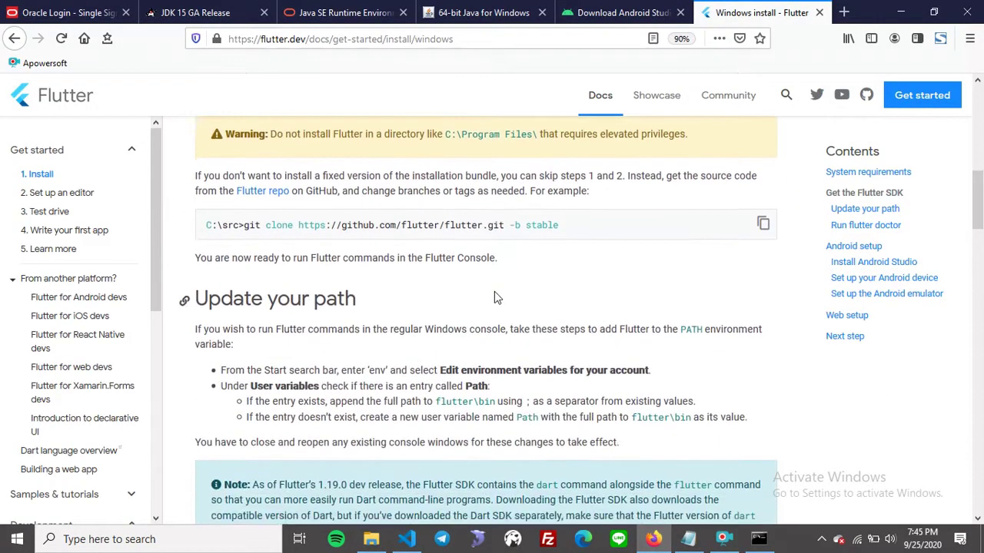
pyautogui.scroll(2, 410, 281)
pyautogui.scroll(4, 410, 282)
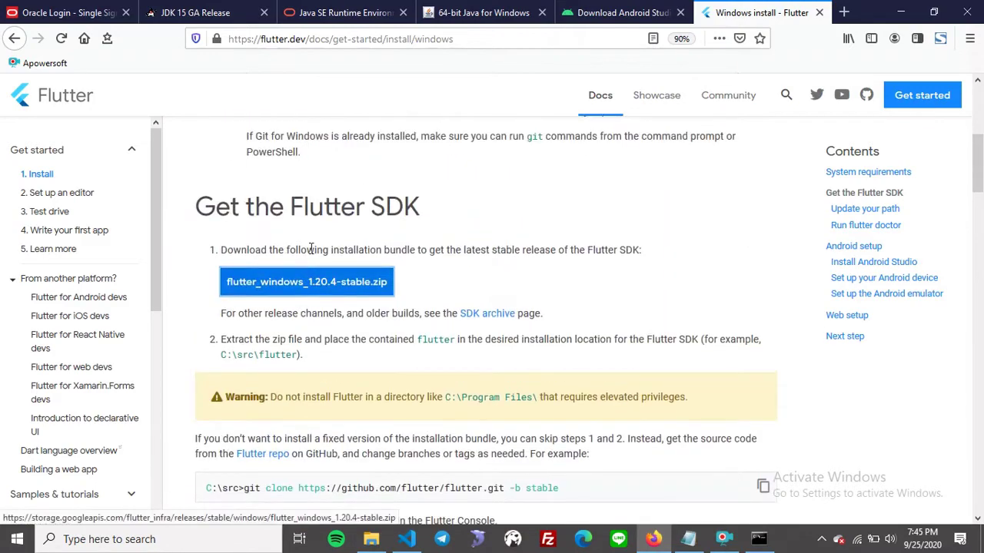
pyautogui.scroll(-3, 311, 253)
pyautogui.scroll(-3, 311, 254)
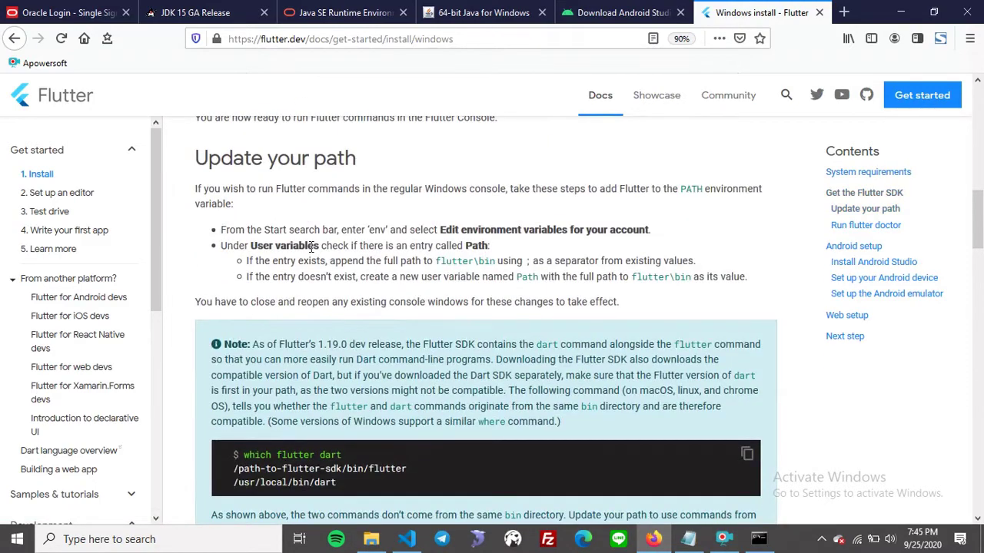
pyautogui.scroll(-3, 311, 250)
pyautogui.scroll(-3, 312, 244)
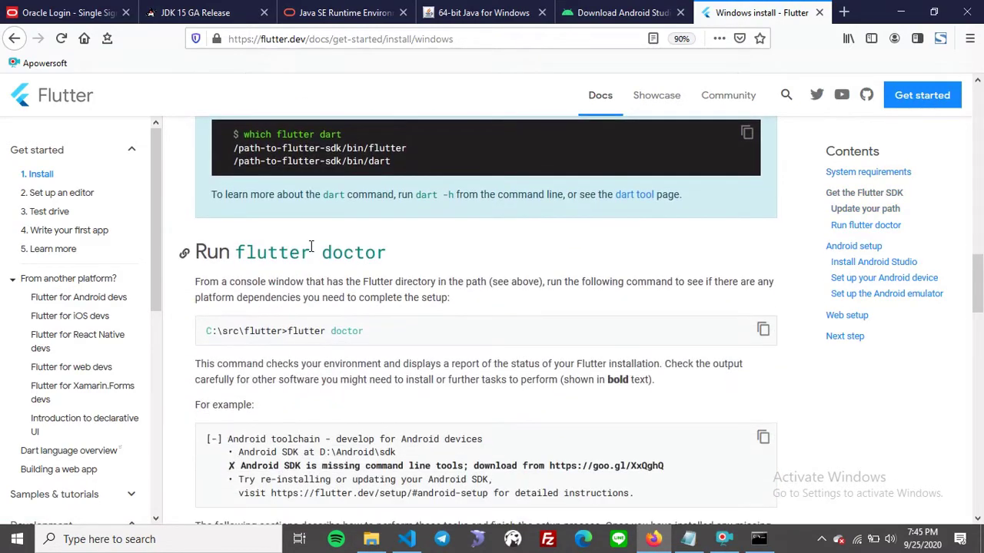
pyautogui.scroll(-1, 311, 246)
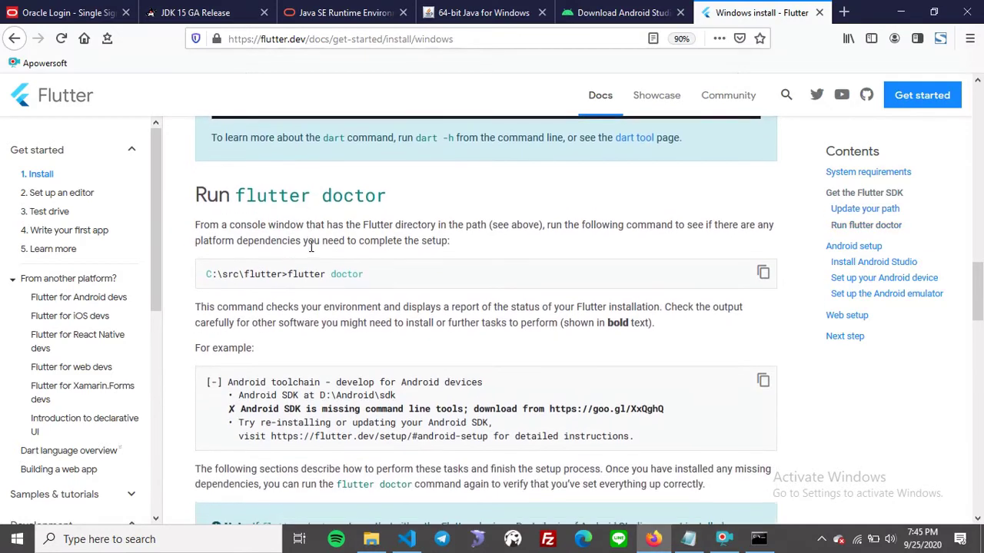
pyautogui.click(899, 9)
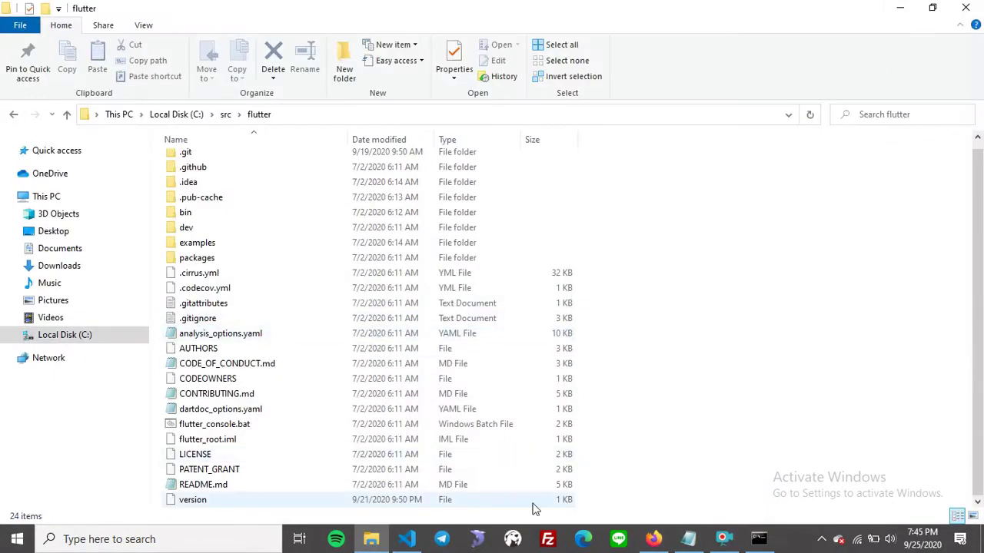
# Run flutter_console.bat to open the Flutter Console and move its window higher.
pyautogui.click(222, 427)
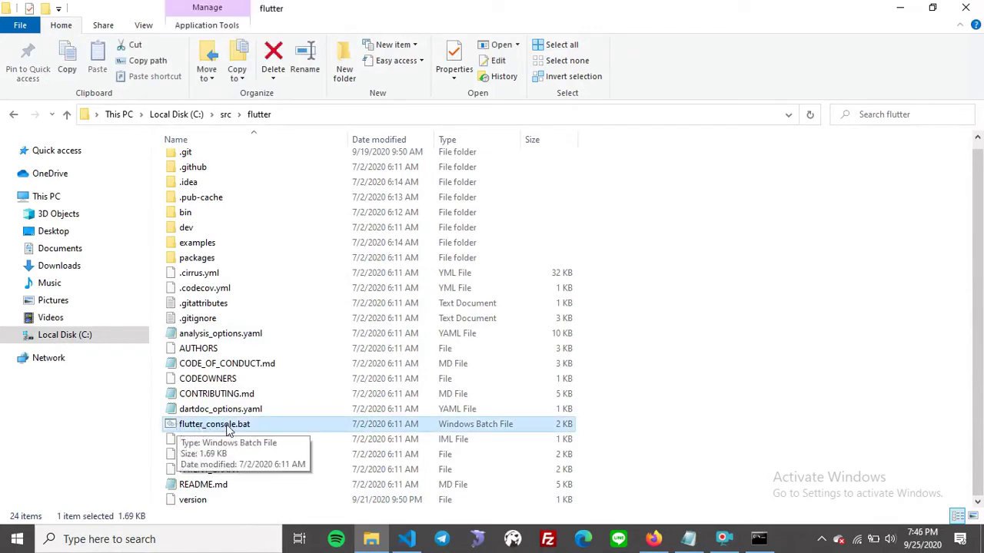
pyautogui.doubleClick(226, 427)
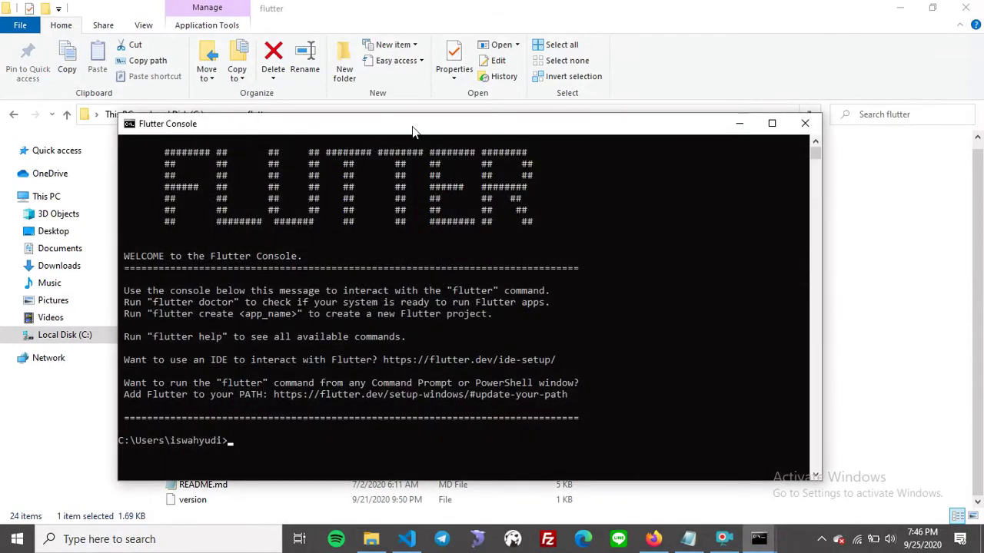
pyautogui.moveTo(352, 129); pyautogui.dragTo(512, 43)
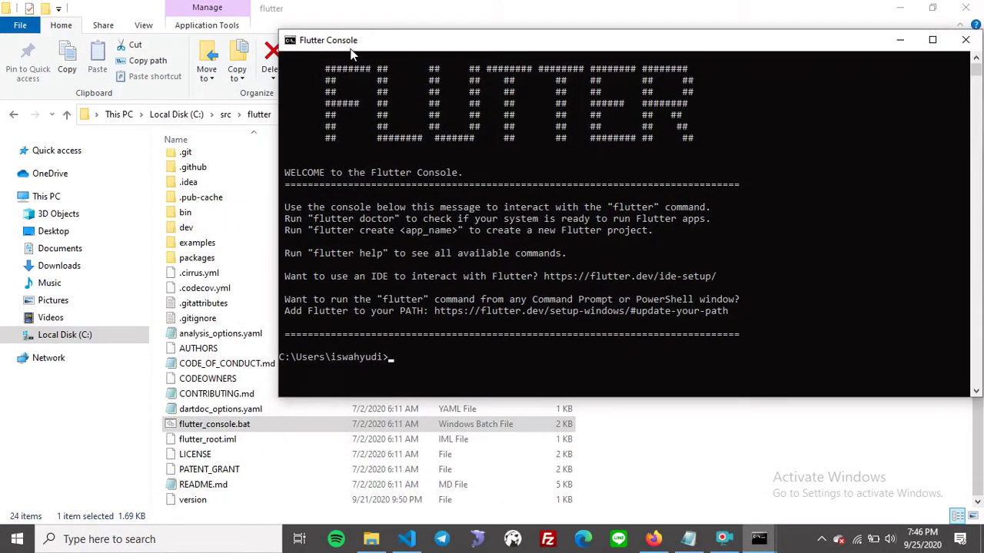
# Close the Flutter Console and inspect the C:\src\flutter path and folders like packages and .idea.
pyautogui.click(966, 41)
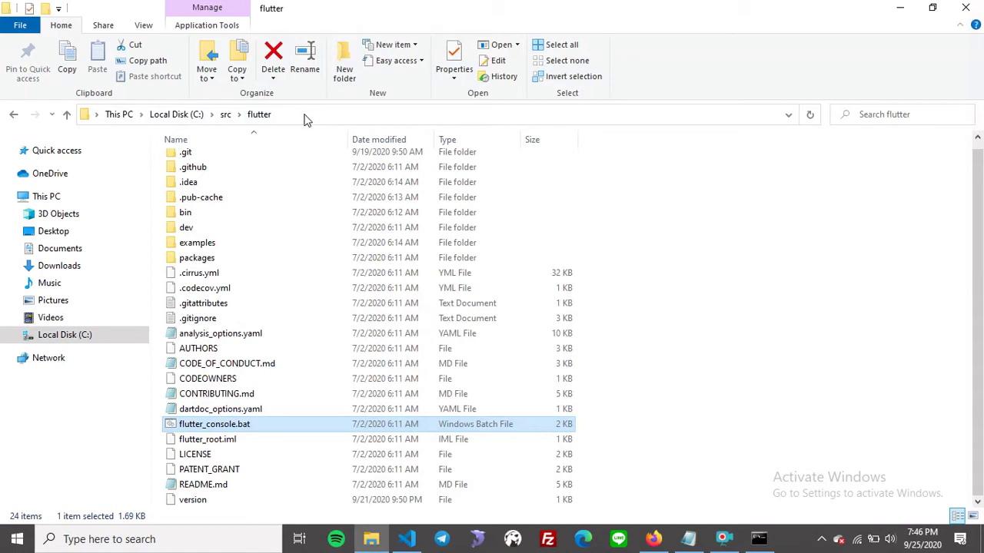
pyautogui.click(305, 115)
pyautogui.click(200, 115)
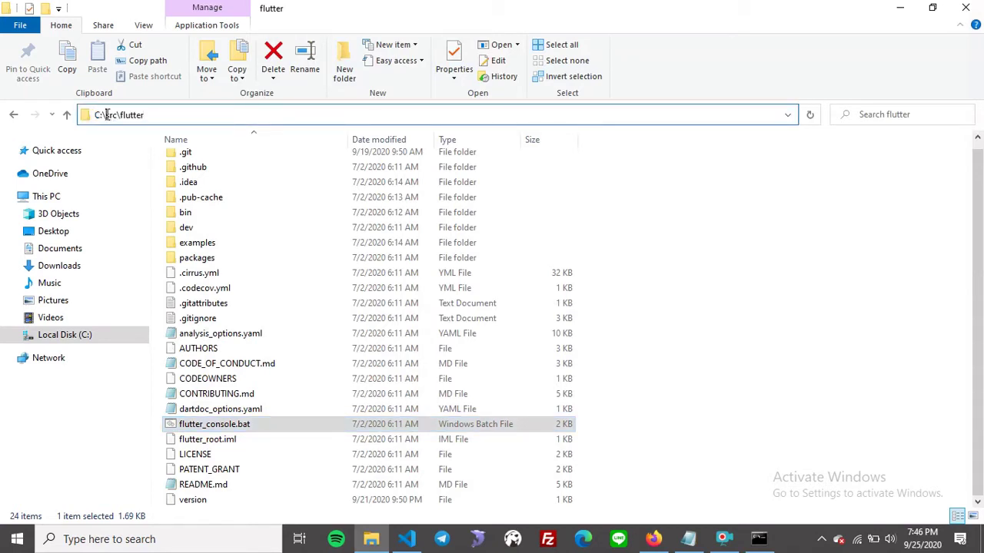
pyautogui.doubleClick(108, 115)
pyautogui.click(204, 113)
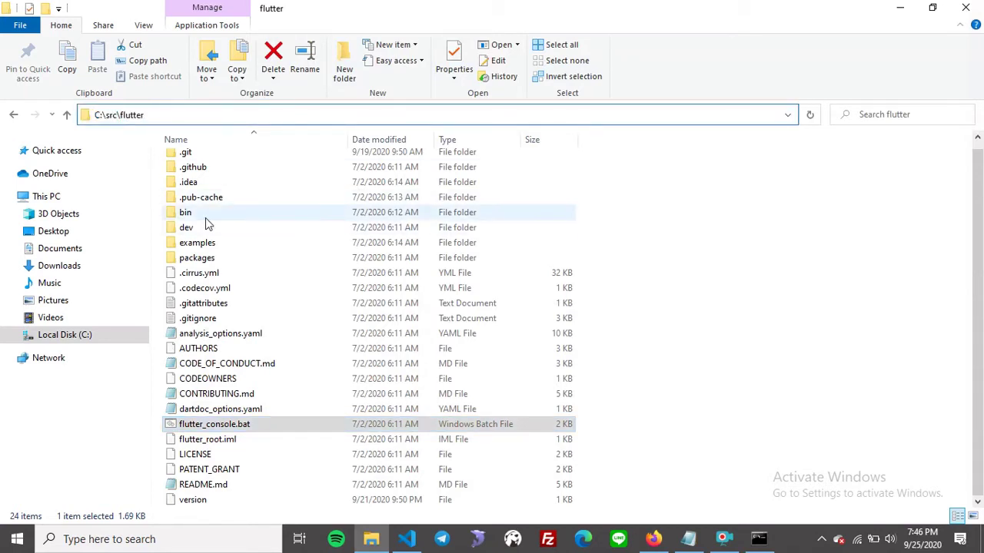
pyautogui.scroll(1, 202, 219)
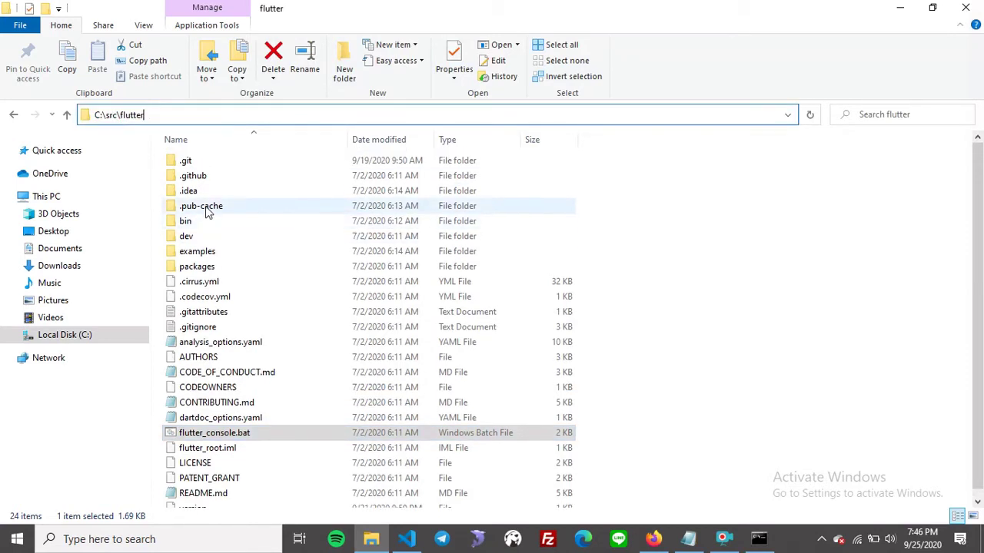
pyautogui.click(206, 266)
pyautogui.scroll(-1, 210, 239)
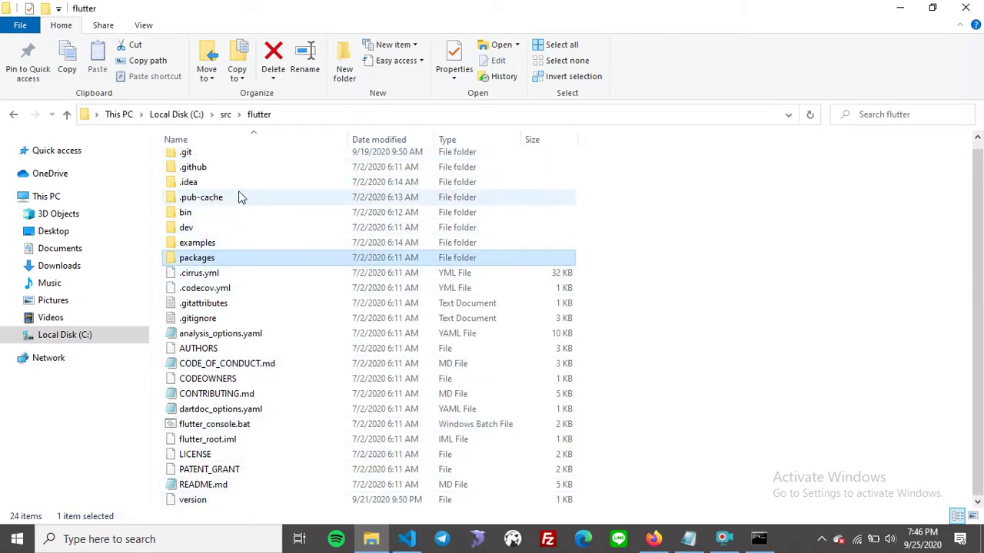
pyautogui.click(198, 185)
# Run flutter doctor -v in Command Prompt, then return to the Flutter install guide in Firefox.
pyautogui.click(758, 540)
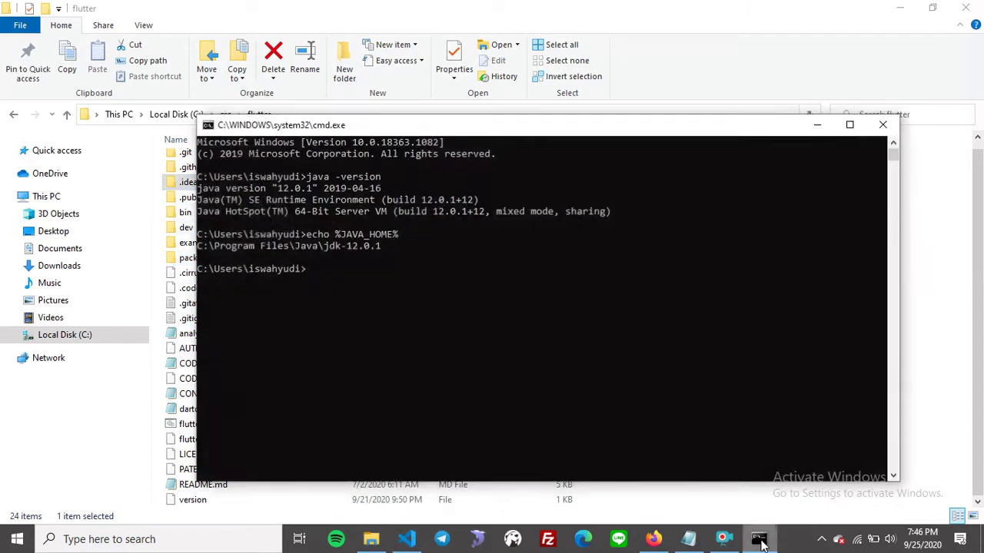
pyautogui.click(460, 293)
pyautogui.write('flut')
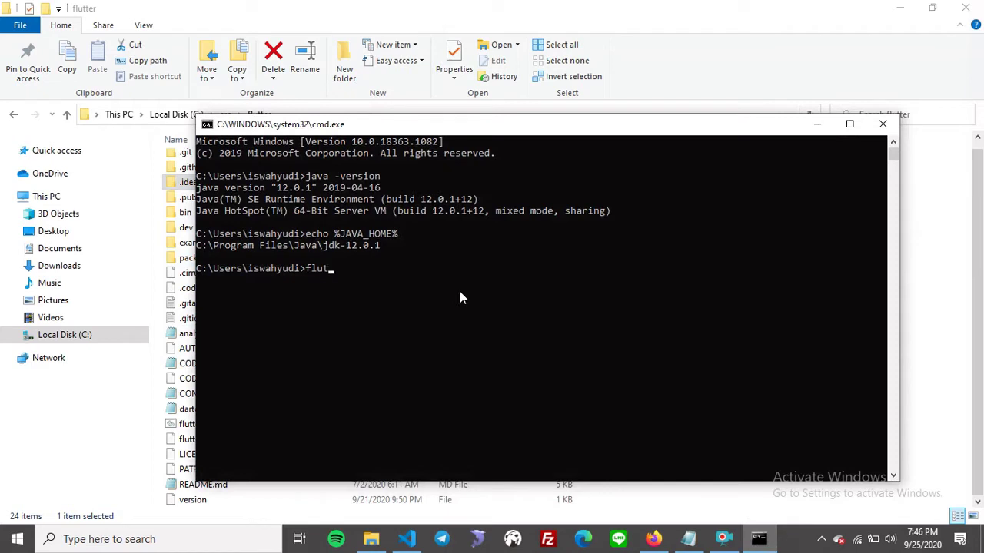
pyautogui.write('ter doctor -v')
pyautogui.press('Return')
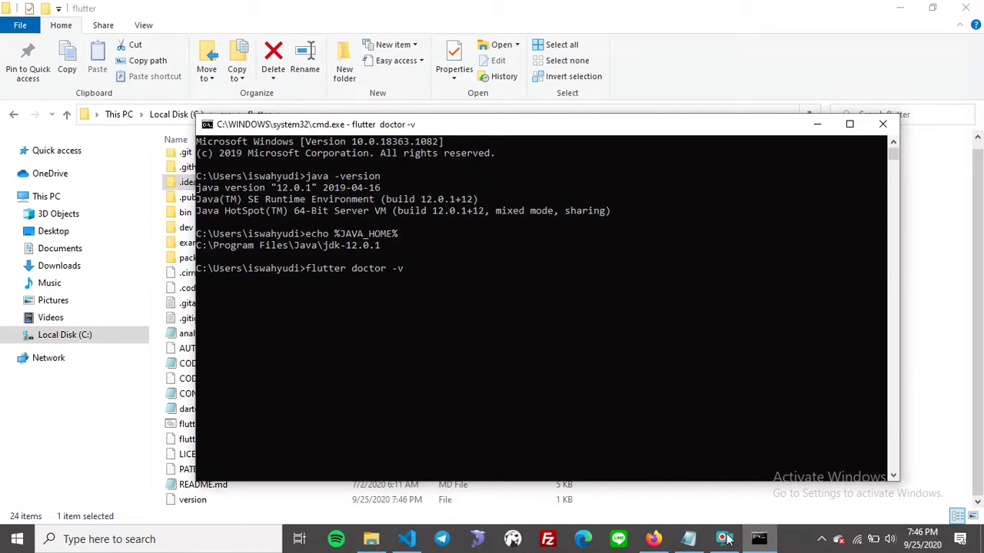
pyautogui.click(654, 539)
# Scroll to the 'Set up the Android emulator' steps and search Windows for 'androi'.
pyautogui.scroll(-5, 437, 340)
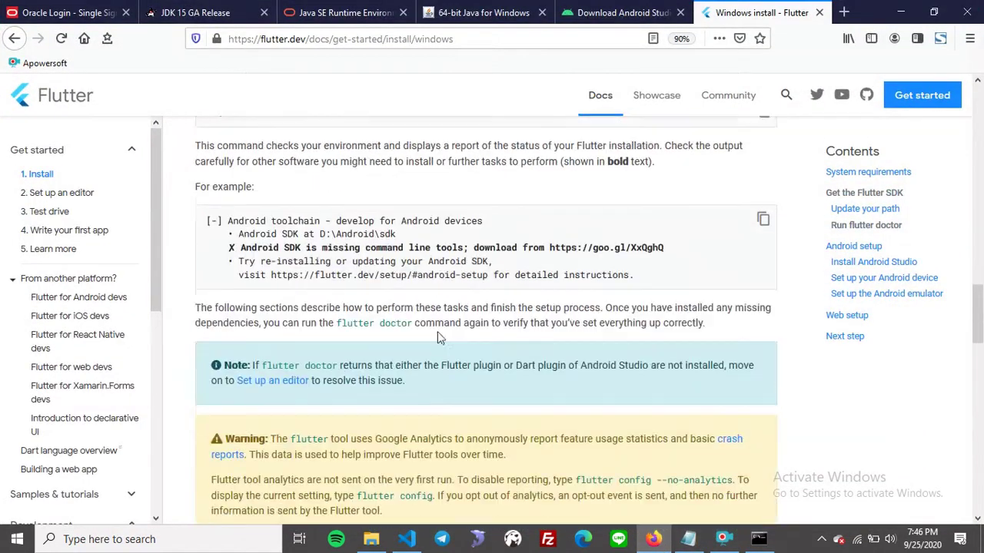
pyautogui.scroll(-3, 458, 341)
pyautogui.scroll(-8, 456, 342)
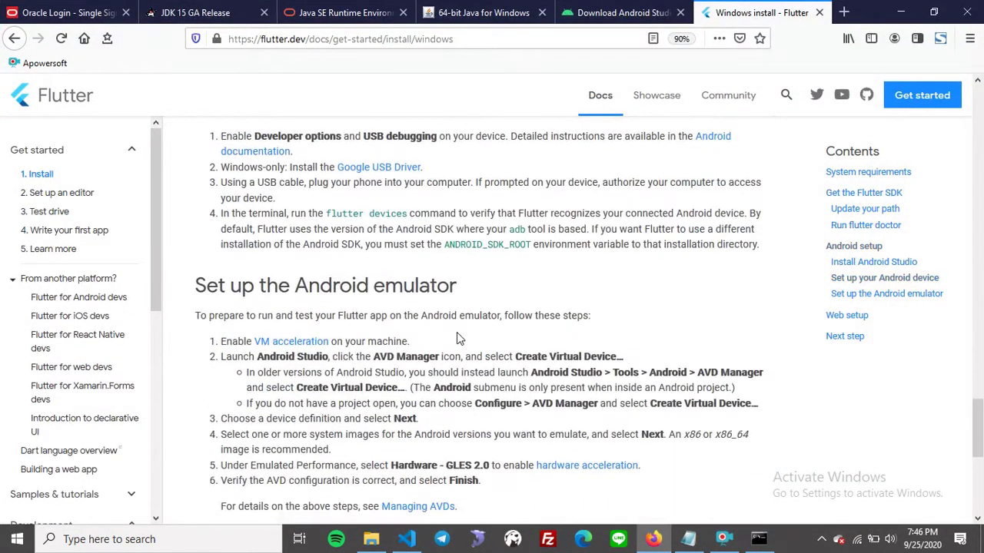
pyautogui.scroll(1, 293, 178)
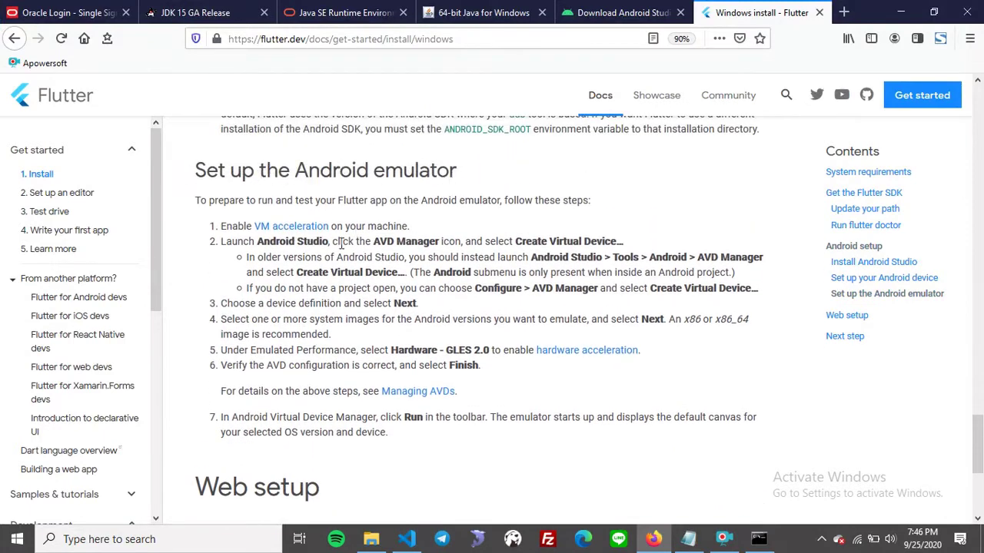
pyautogui.scroll(4, 324, 247)
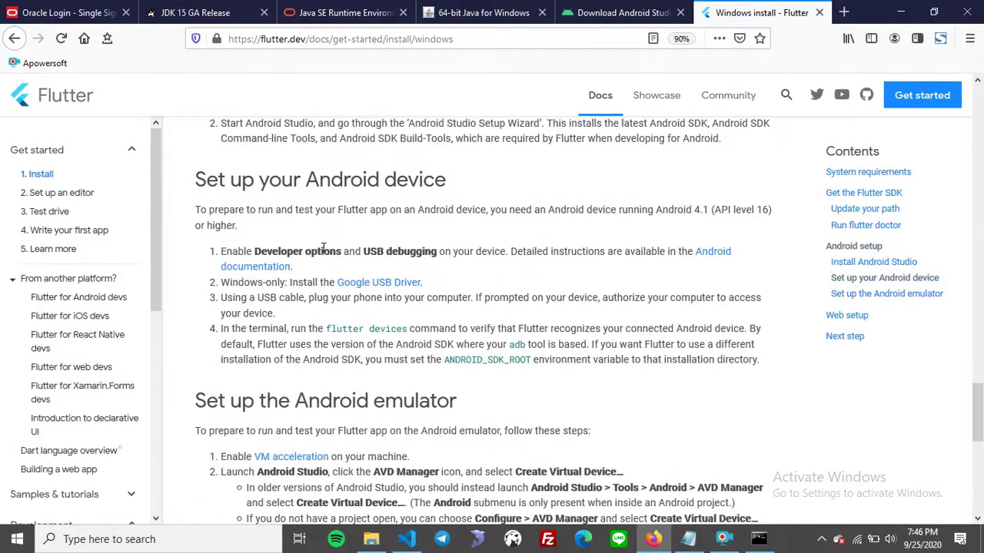
pyautogui.scroll(-5, 324, 247)
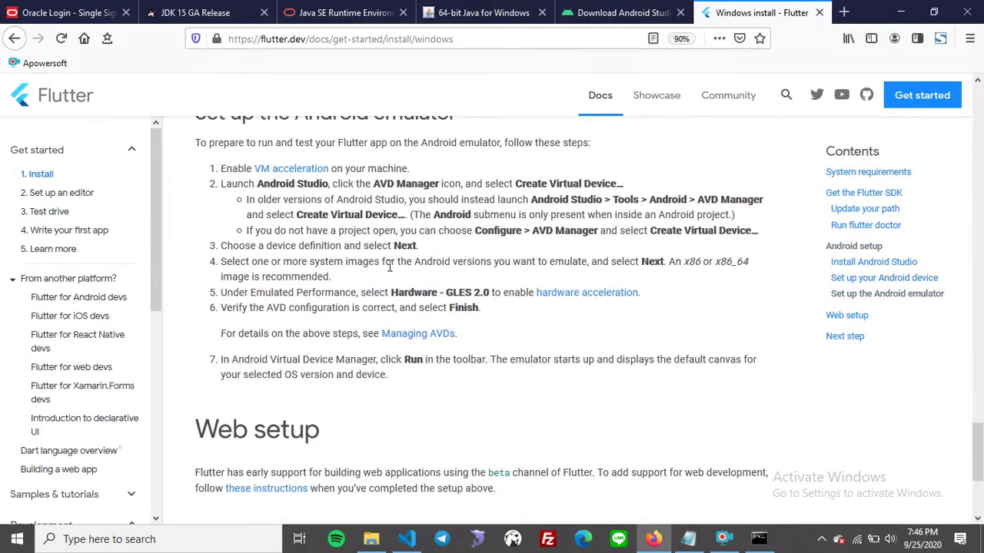
pyautogui.press('super')
pyautogui.write('android')
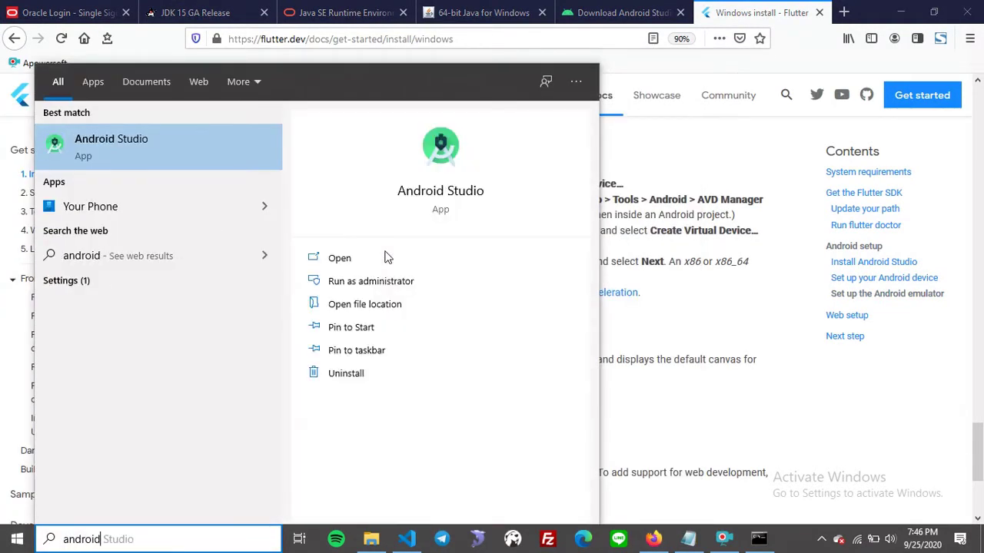
# Launch Android Studio from search, highlighting the guide's AVD Manager and Create Virtual Device steps meanwhile.
pyautogui.click(158, 153)
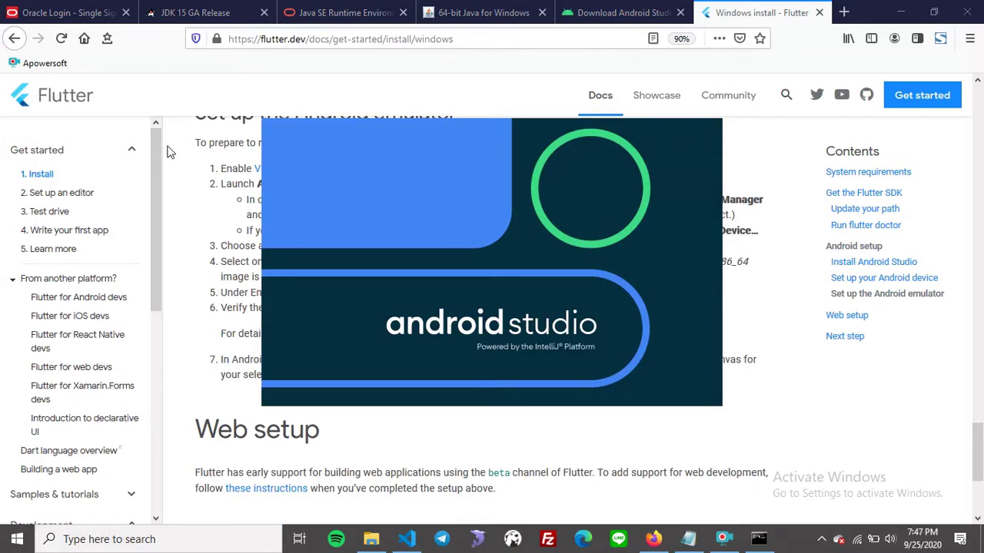
pyautogui.rightClick(169, 151)
pyautogui.click(689, 309)
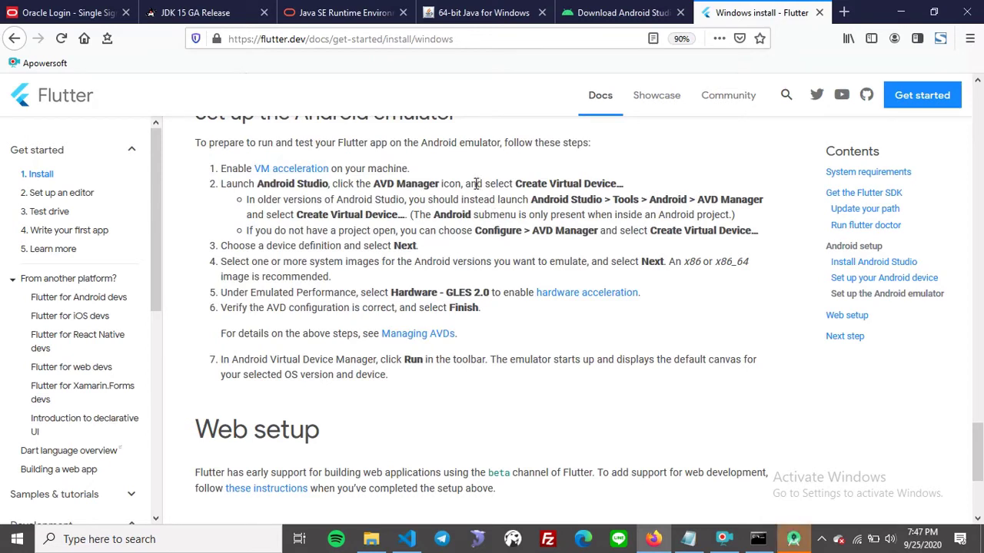
pyautogui.moveTo(373, 186); pyautogui.dragTo(441, 185)
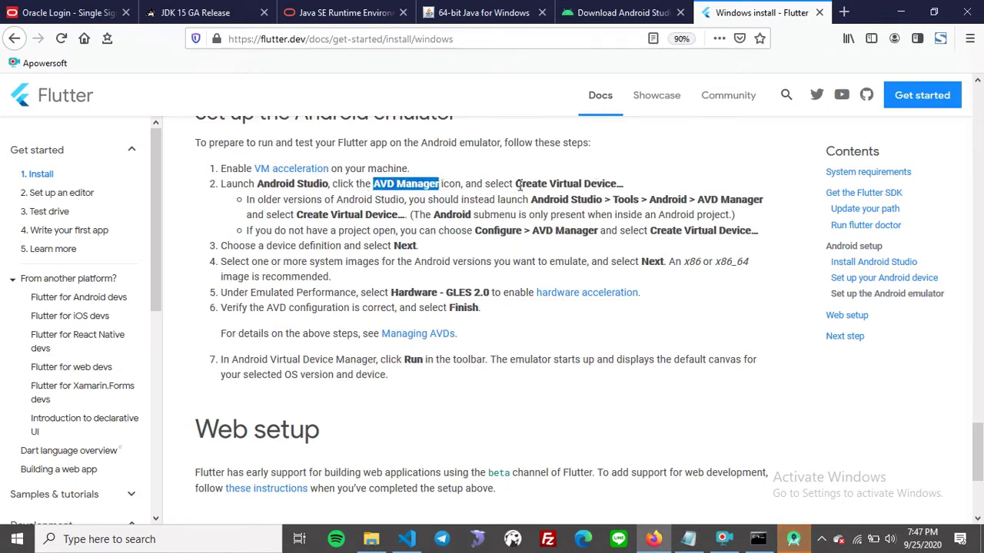
pyautogui.moveTo(515, 184); pyautogui.dragTo(614, 184)
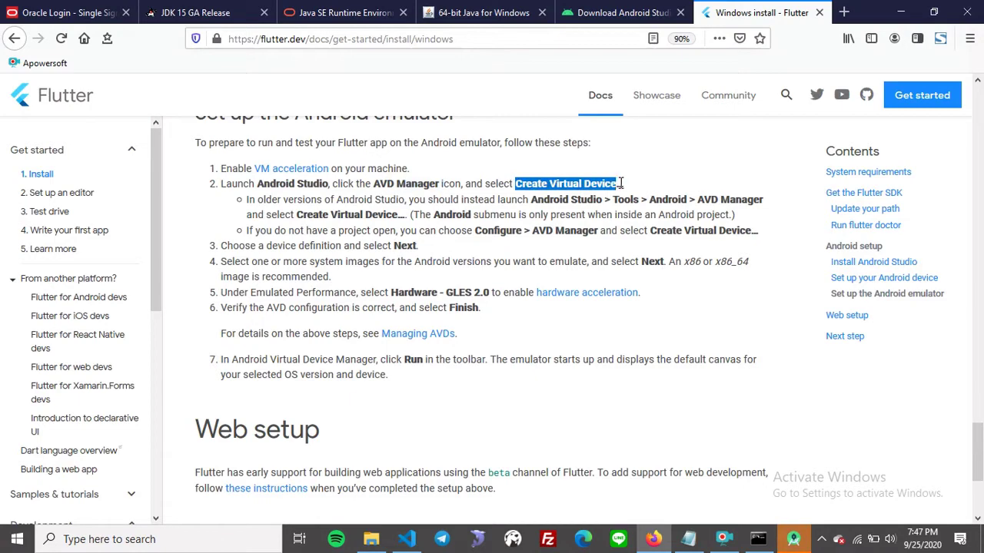
pyautogui.click(797, 545)
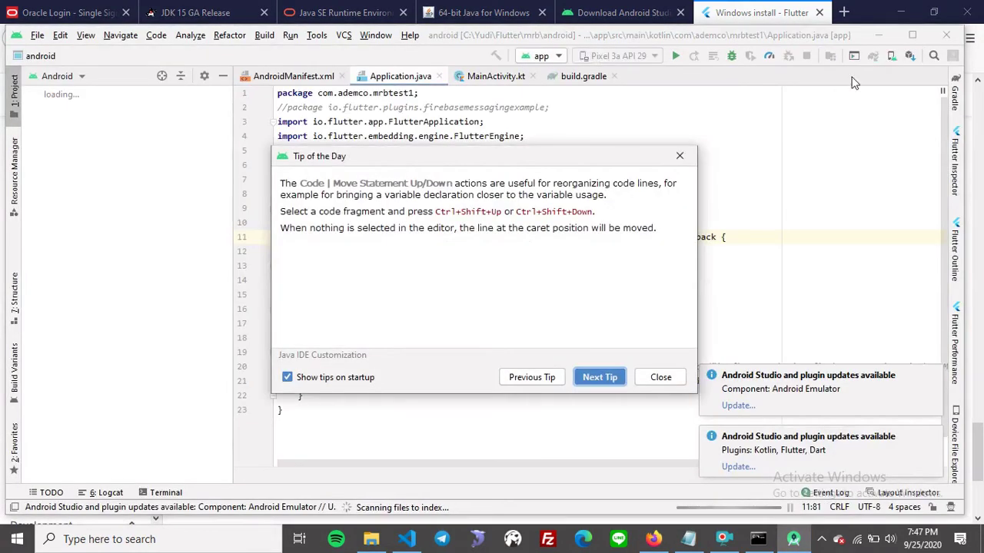
# Dismiss Tip of the Day, open the AVD Manager, and start Create Virtual Device.
pyautogui.click(676, 158)
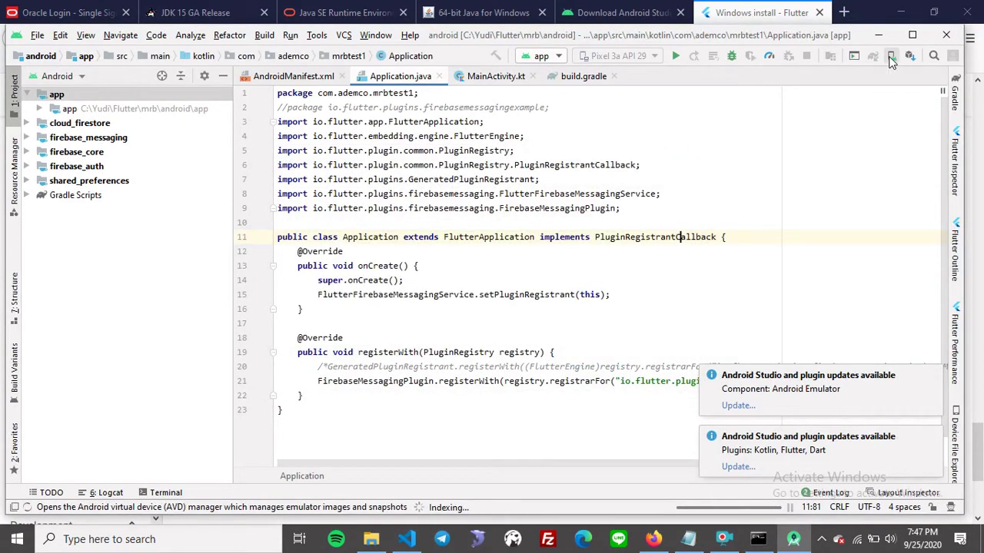
pyautogui.click(890, 60)
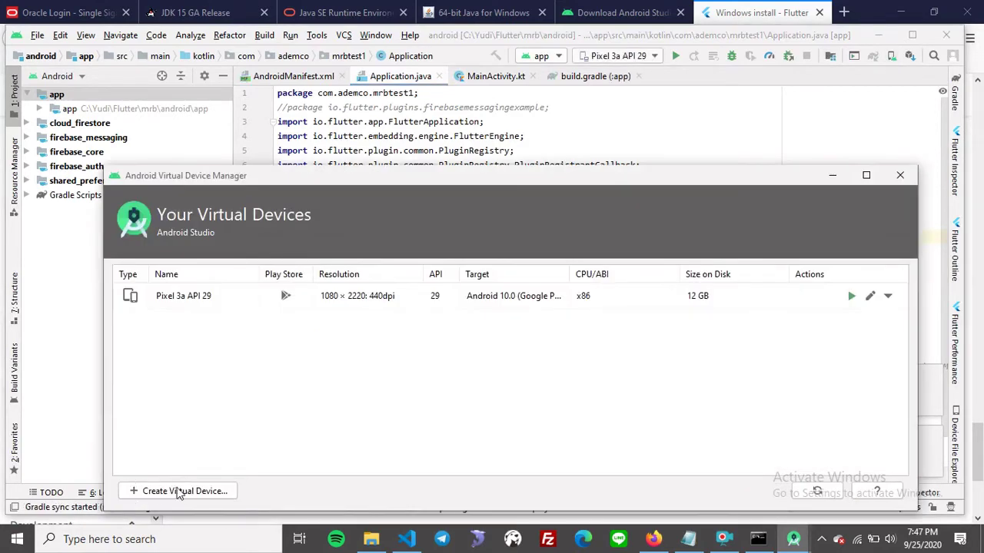
pyautogui.moveTo(578, 180); pyautogui.dragTo(590, 88)
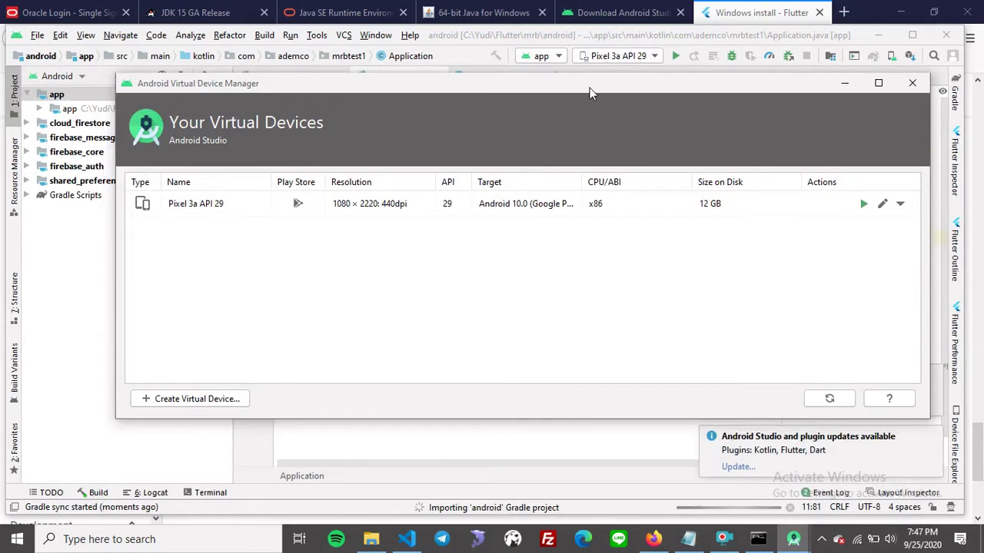
pyautogui.click(365, 215)
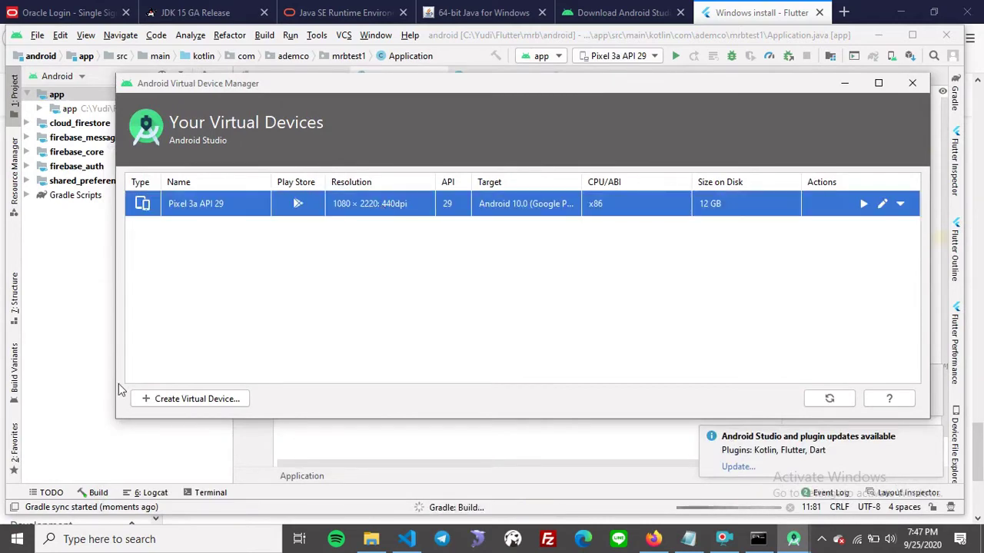
pyautogui.click(198, 400)
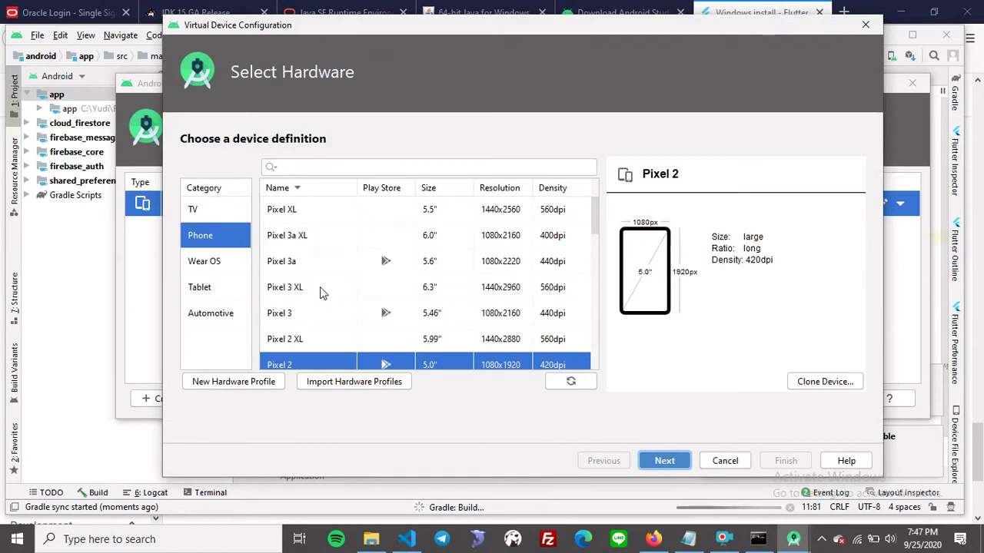
# Keep Pixel 2 as the hardware and advance to the System Image page.
pyautogui.scroll(-3, 320, 292)
pyautogui.scroll(3, 320, 286)
pyautogui.scroll(-2, 331, 277)
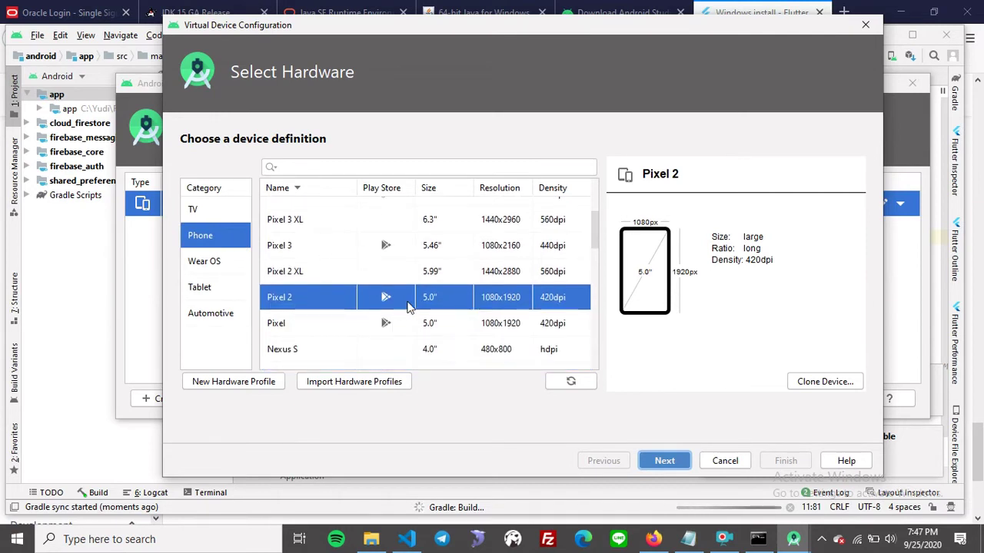
pyautogui.scroll(2, 452, 301)
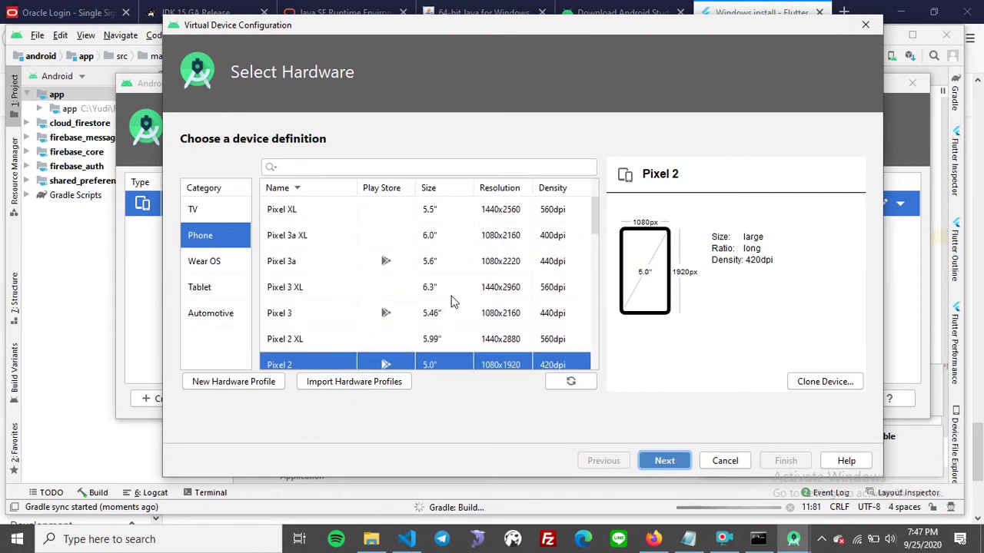
pyautogui.scroll(-5, 451, 301)
pyautogui.scroll(1, 452, 301)
pyautogui.scroll(4, 452, 301)
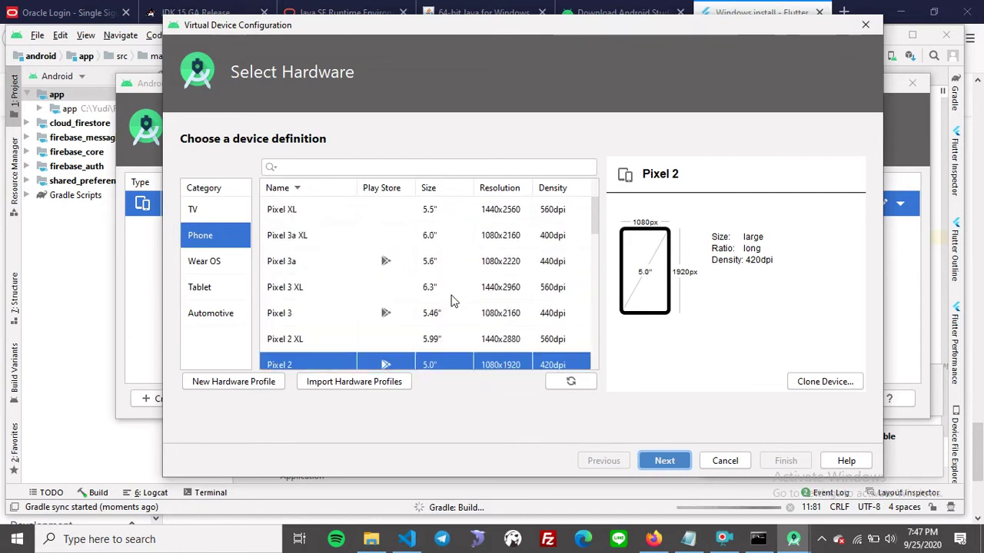
pyautogui.scroll(-2, 452, 301)
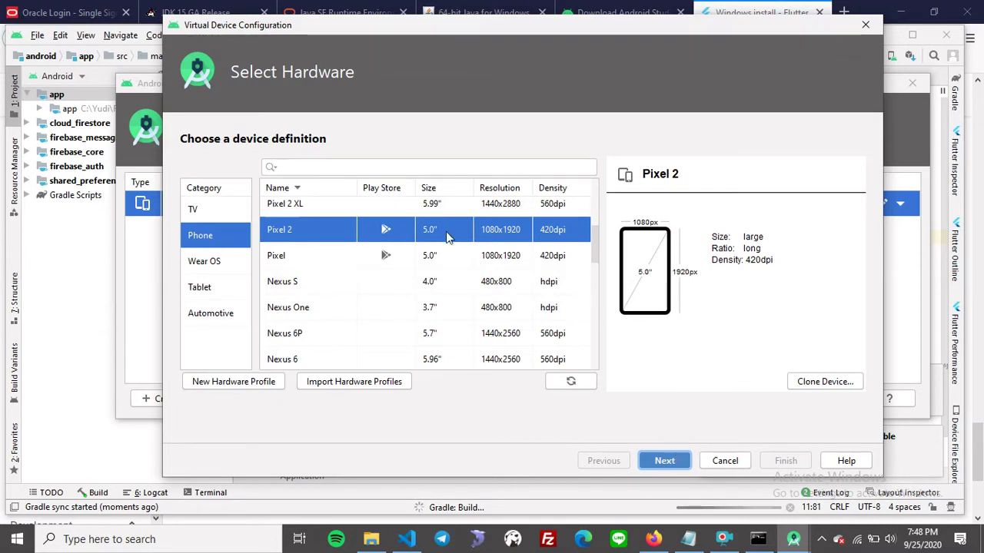
pyautogui.press('Return')
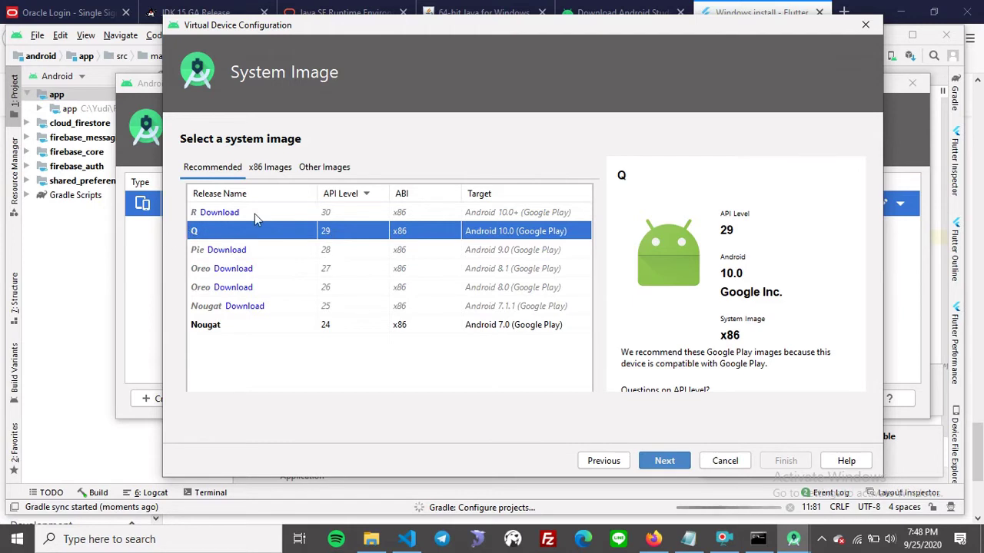
pyautogui.click(606, 462)
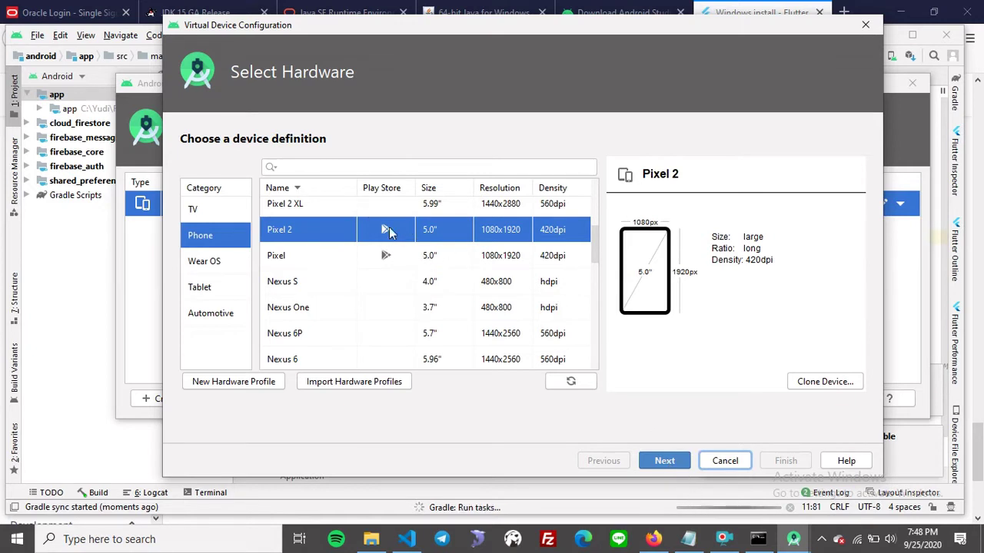
pyautogui.click(666, 461)
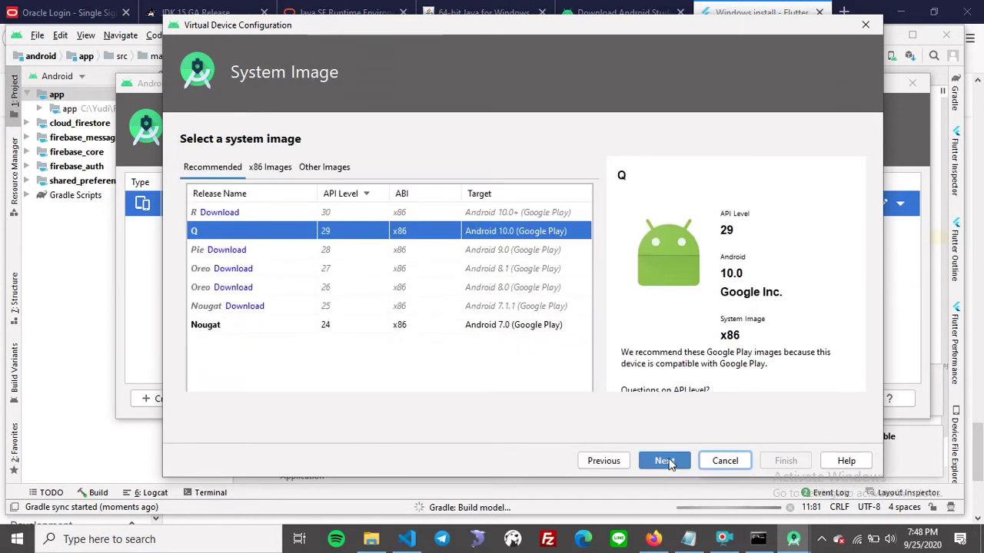
# Choose the Q (API 29) image, review the Pixel 2 API 29 configuration, then cancel.
pyautogui.click(358, 213)
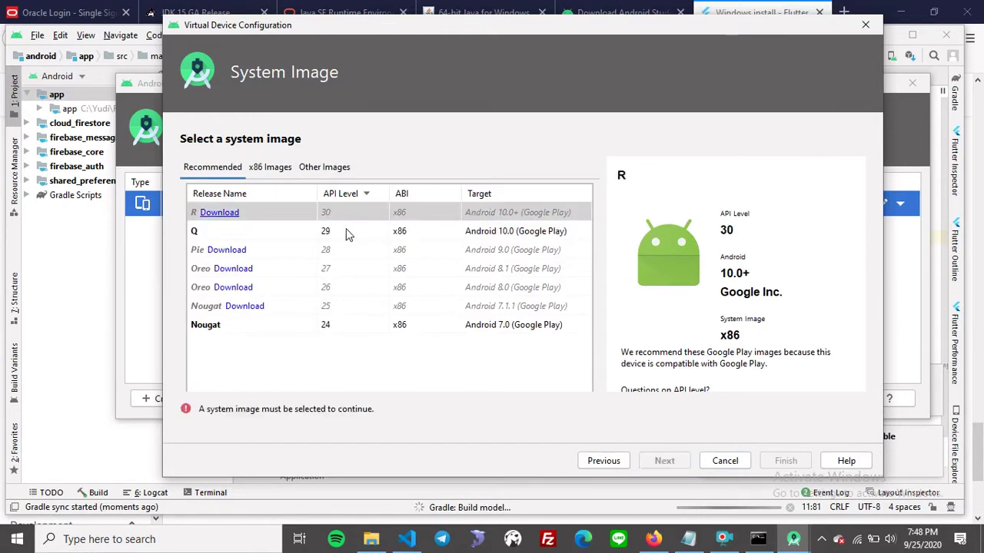
pyautogui.click(346, 232)
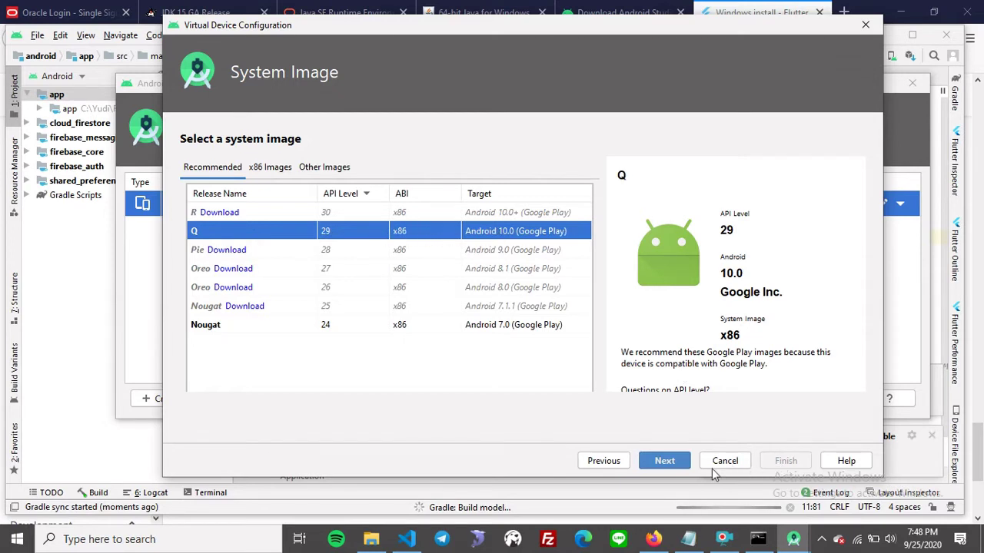
pyautogui.click(672, 463)
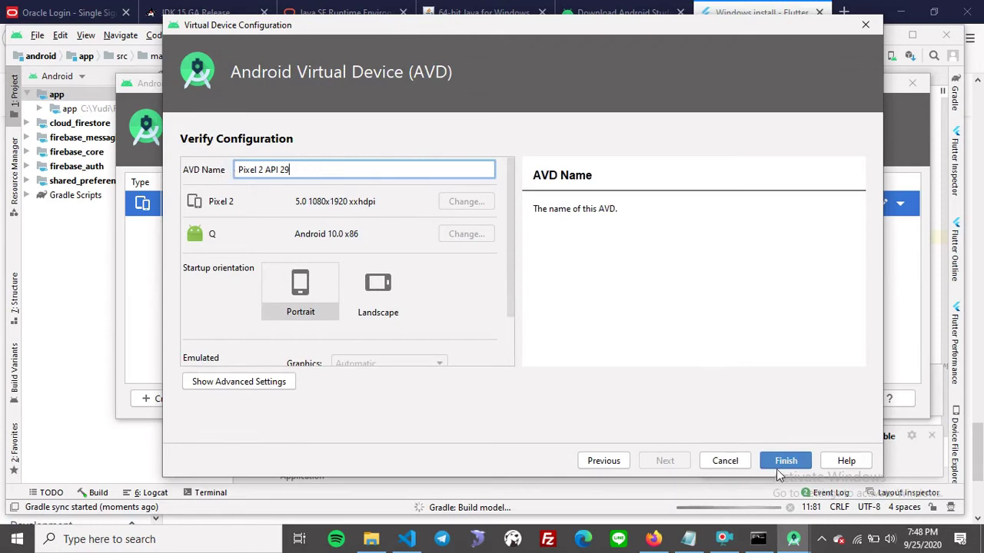
pyautogui.click(723, 465)
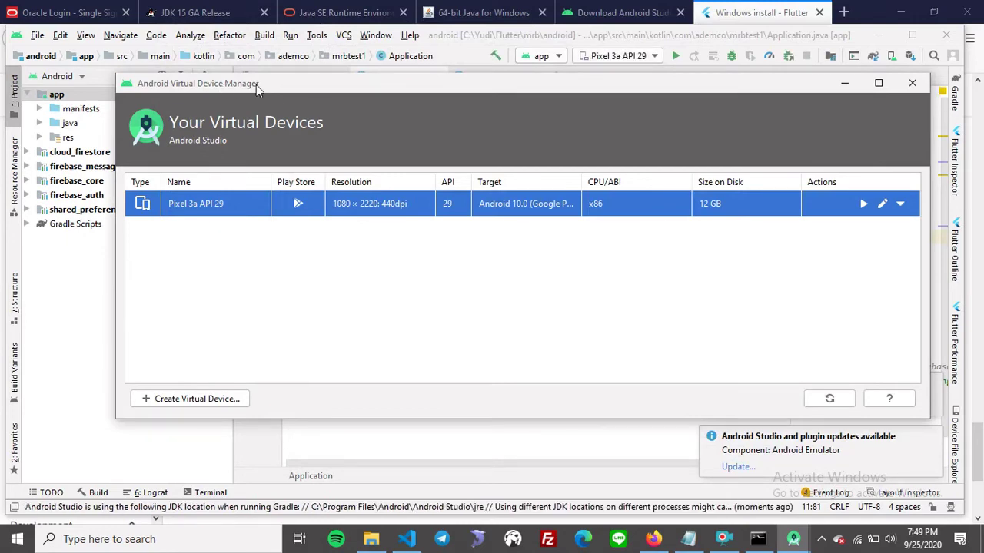
# Move the AVD Manager window aside, minimize it, and close it.
pyautogui.moveTo(256, 85); pyautogui.dragTo(169, 102)
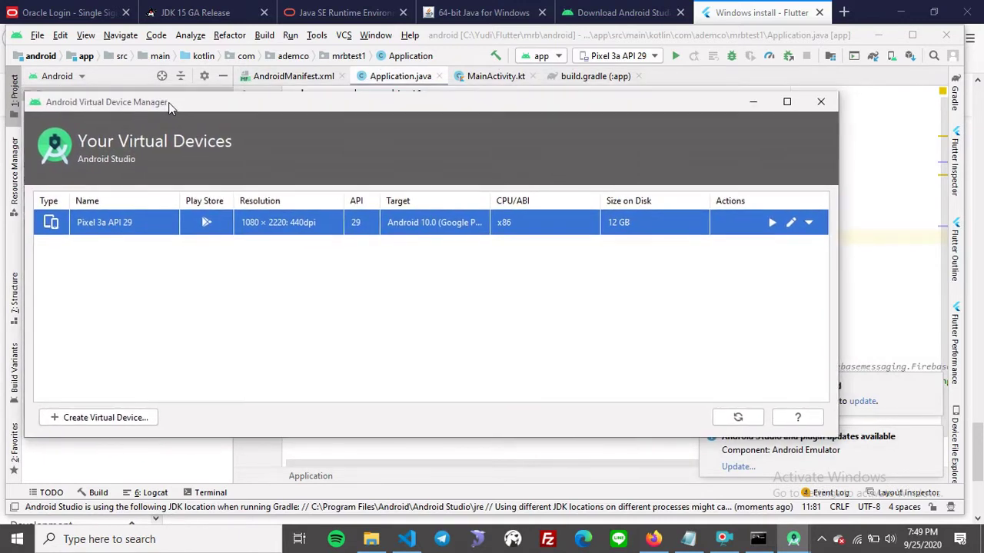
pyautogui.moveTo(569, 109); pyautogui.dragTo(640, 103)
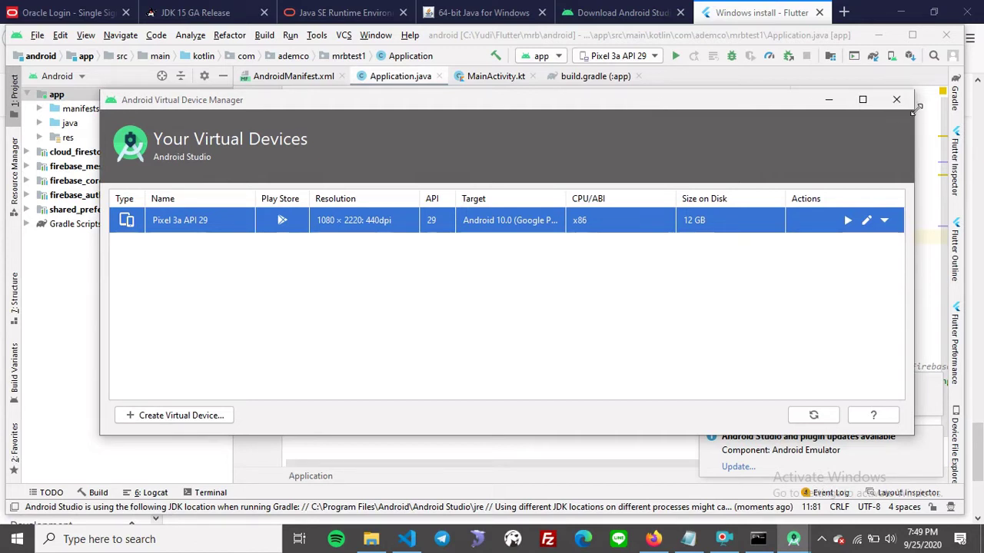
pyautogui.click(828, 100)
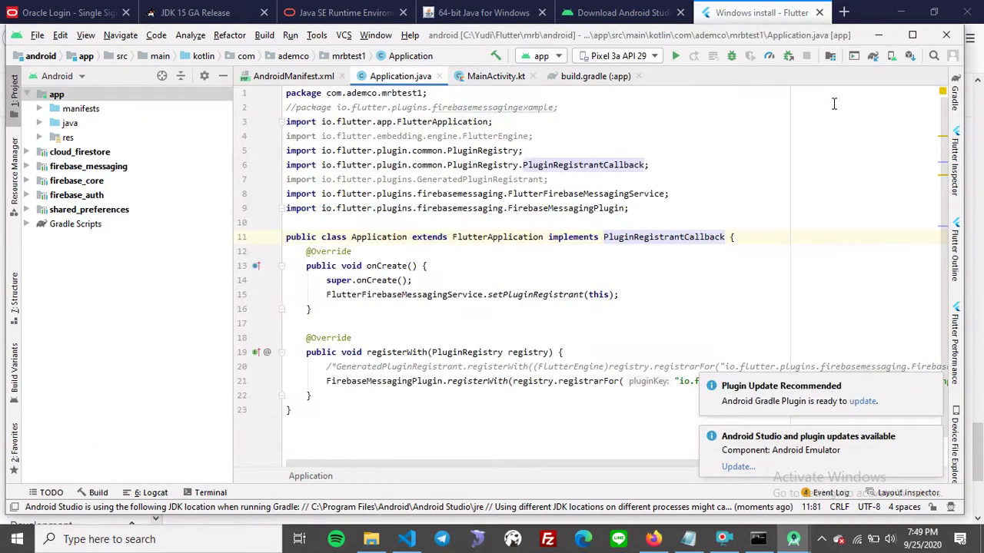
pyautogui.moveTo(793, 538)
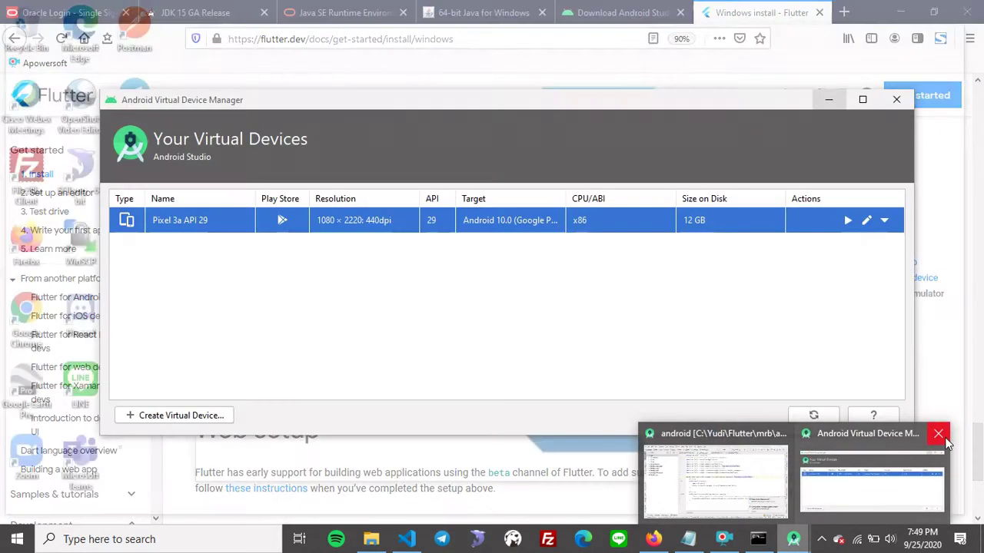
pyautogui.click(943, 437)
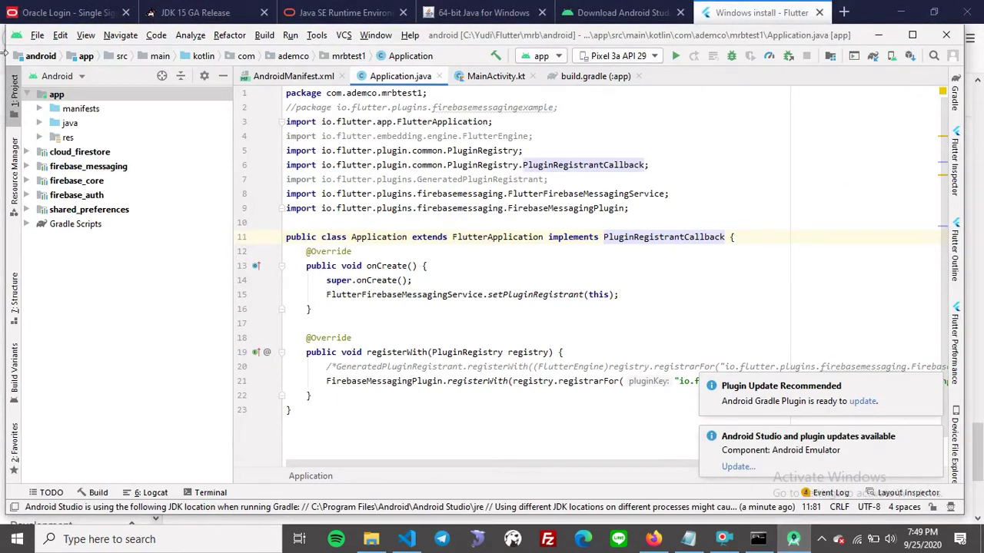
# Open File > Project Structure after briefly opening and closing Settings.
pyautogui.click(38, 35)
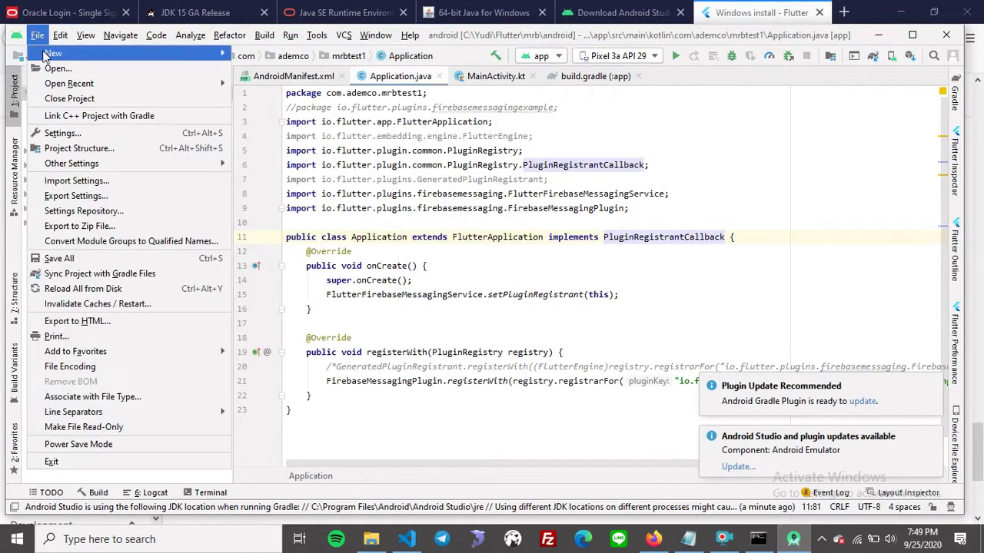
pyautogui.click(75, 133)
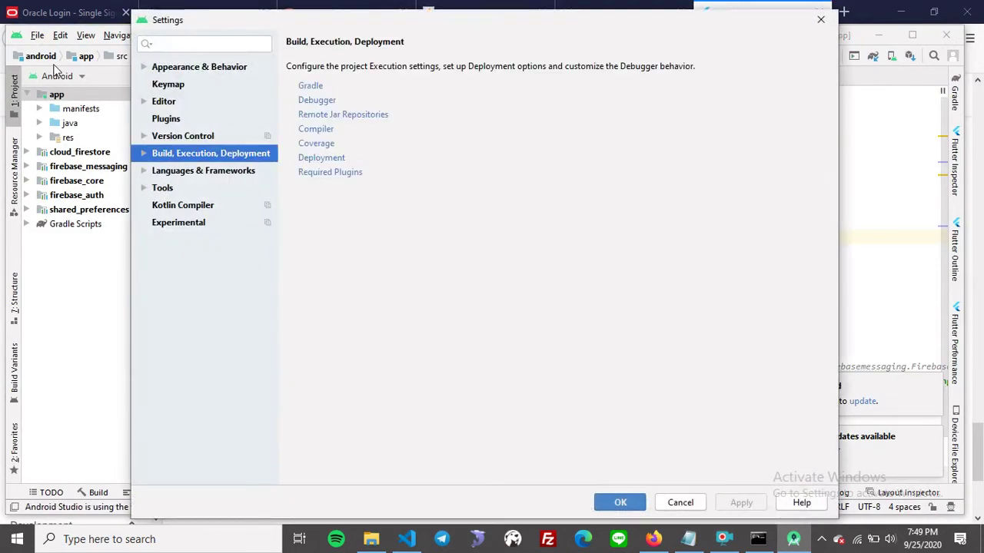
pyautogui.click(822, 22)
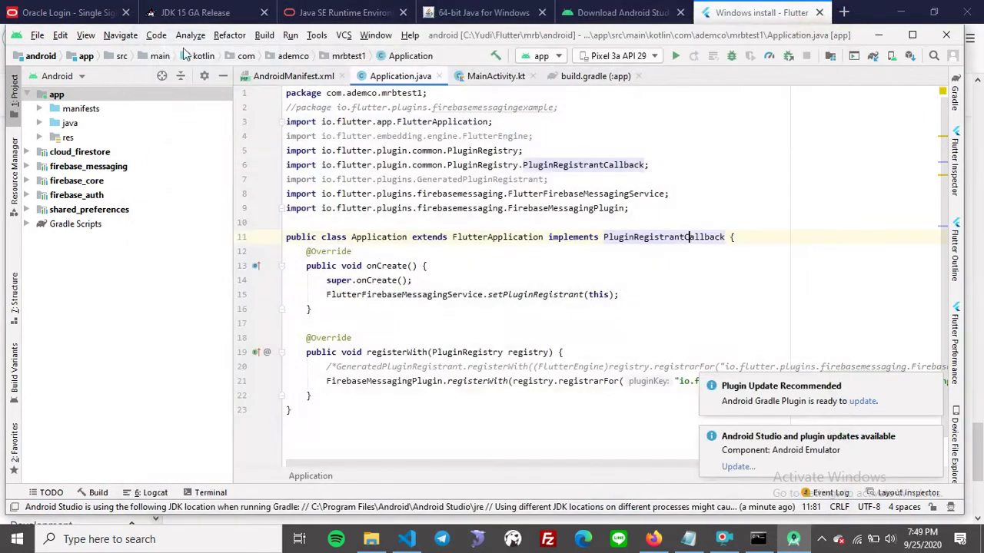
pyautogui.click(38, 35)
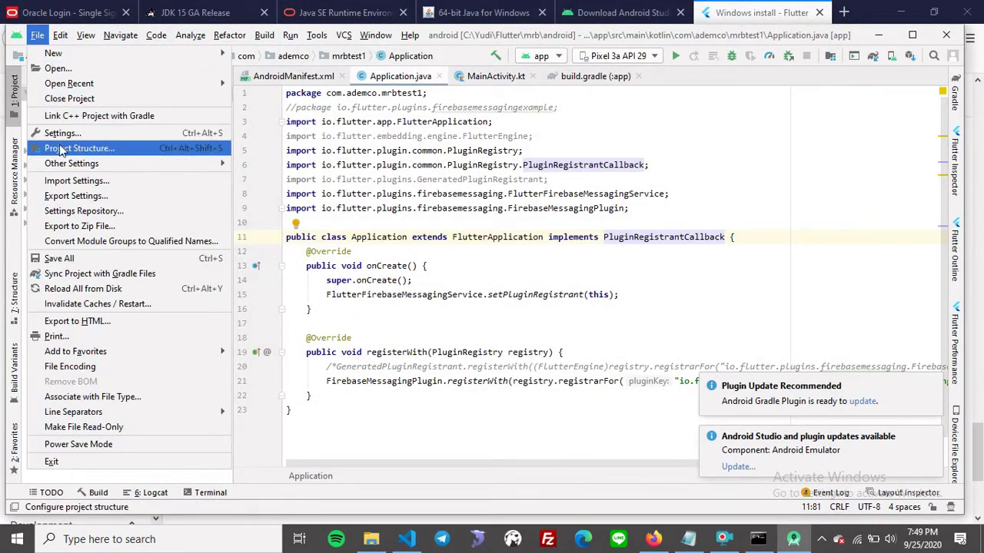
pyautogui.click(75, 149)
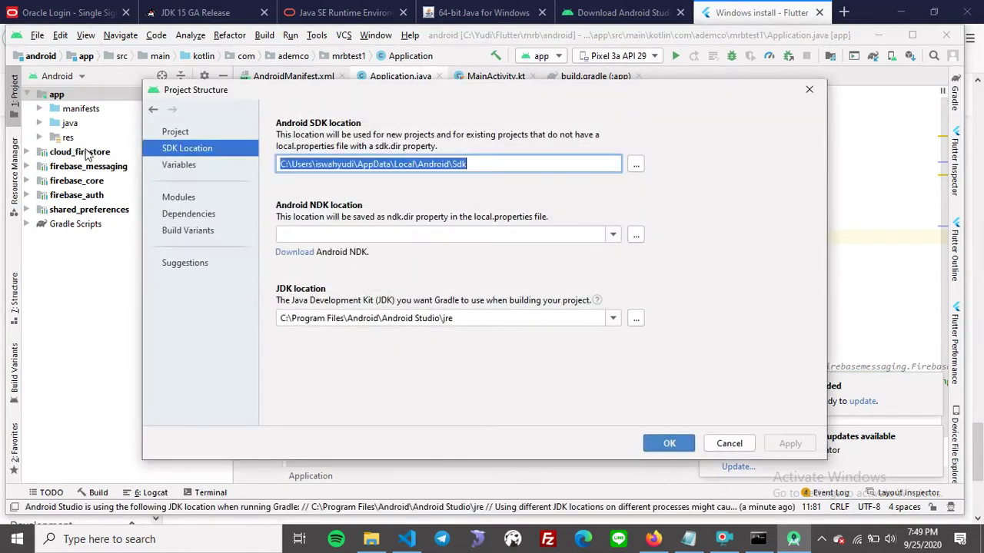
# Inspect the SDK location and the app module's Compile Sdk Version 28.
pyautogui.click(498, 171)
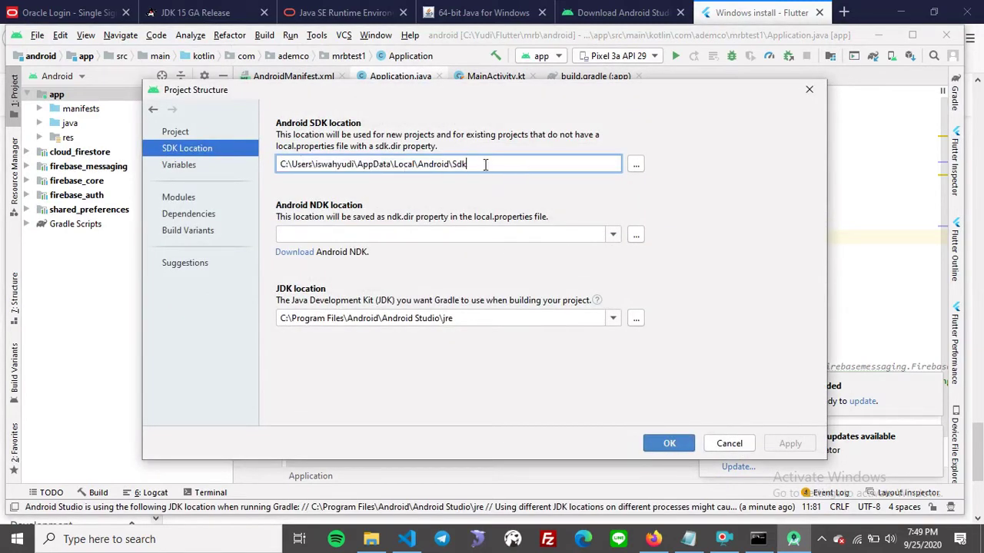
pyautogui.click(169, 198)
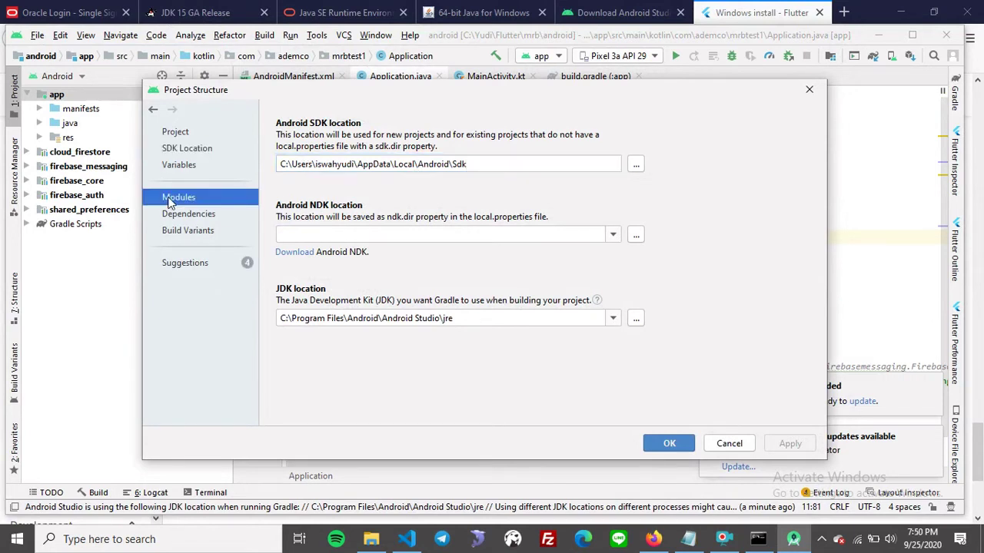
pyautogui.click(183, 168)
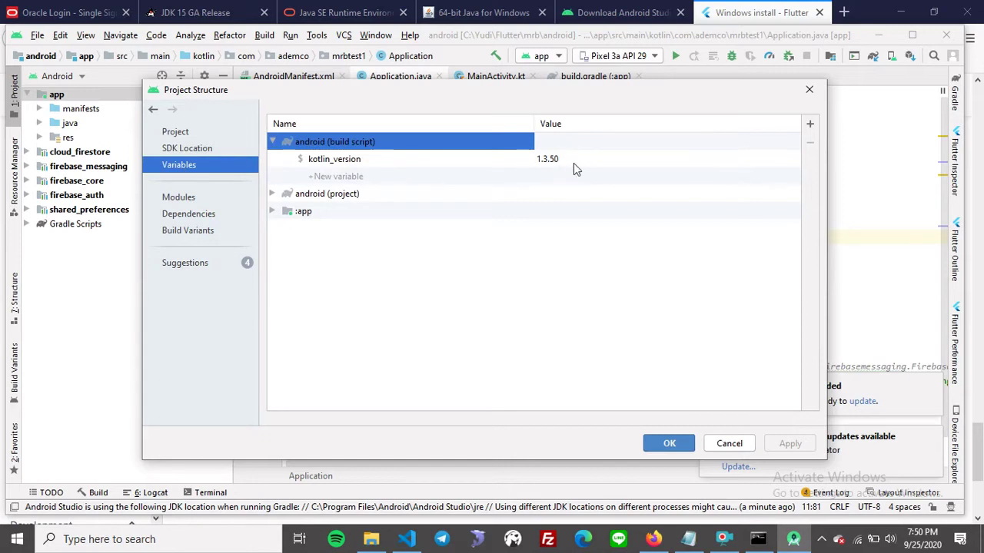
pyautogui.click(179, 199)
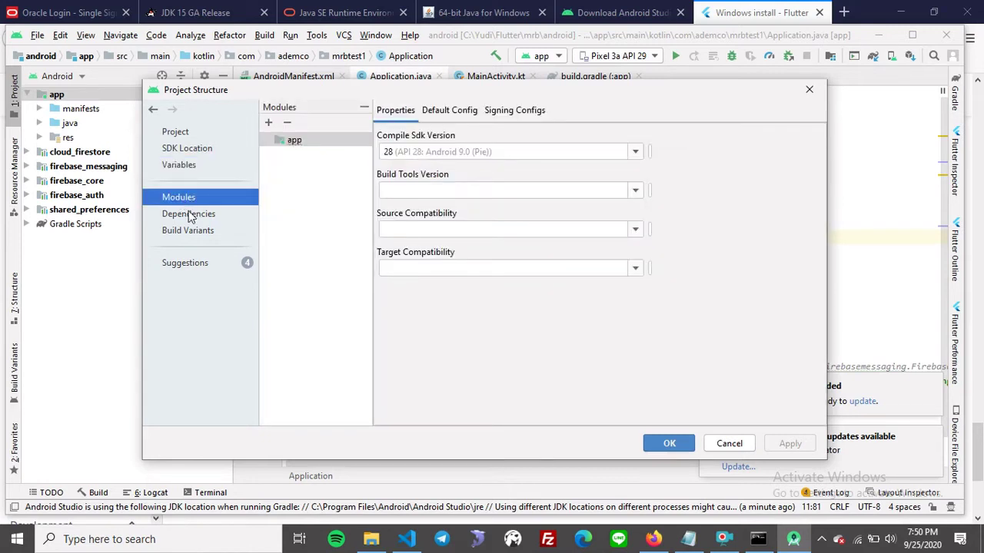
pyautogui.click(442, 152)
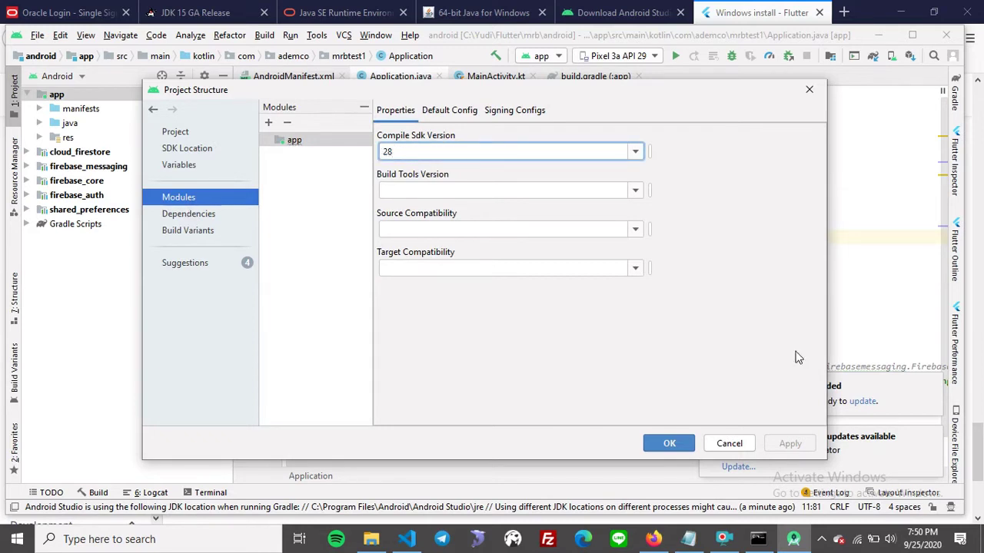
pyautogui.moveTo(738, 99); pyautogui.dragTo(586, 103)
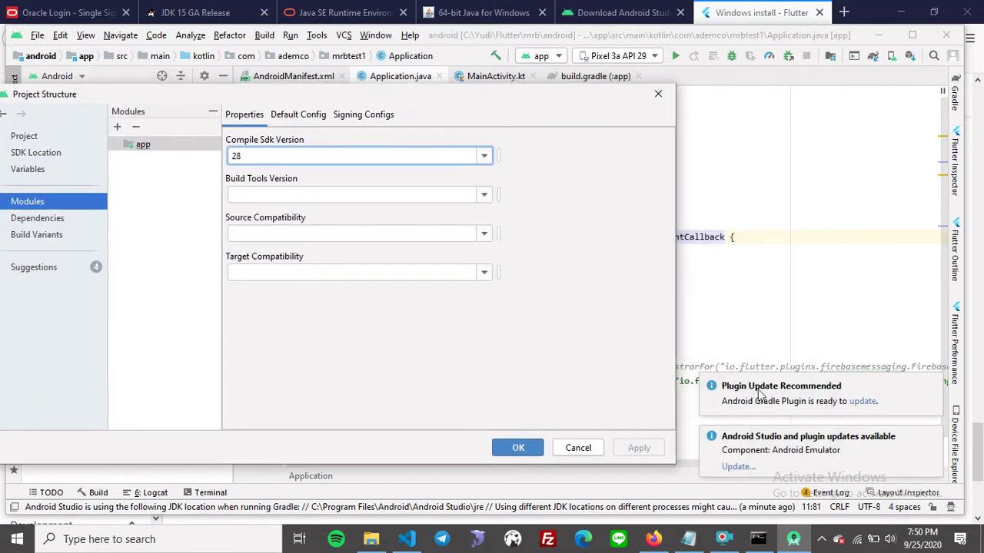
pyautogui.moveTo(463, 104); pyautogui.dragTo(598, 100)
# Browse Dependencies, Build Variants, Variables, SDK Location and Project pages, ending on the app module.
pyautogui.click(183, 221)
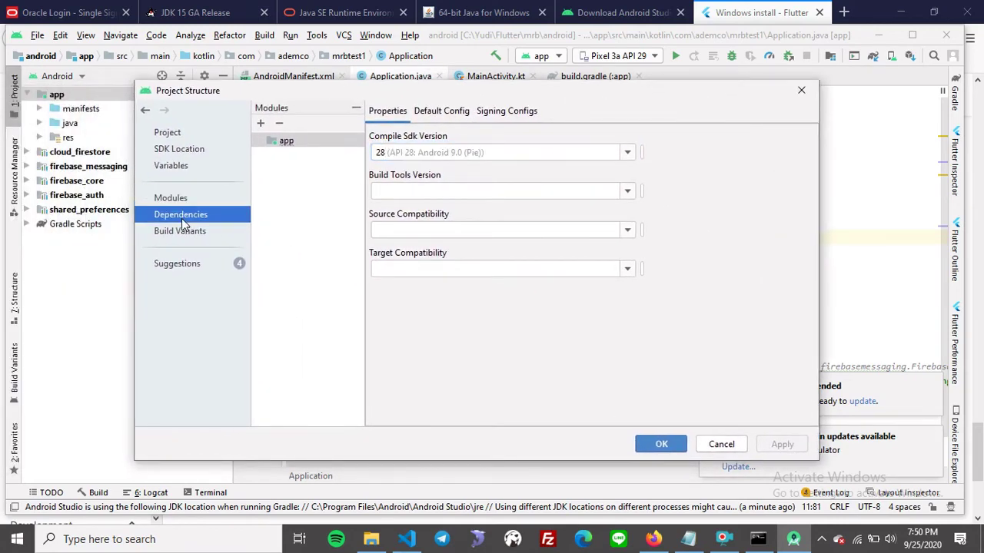
pyautogui.scroll(-1, 414, 263)
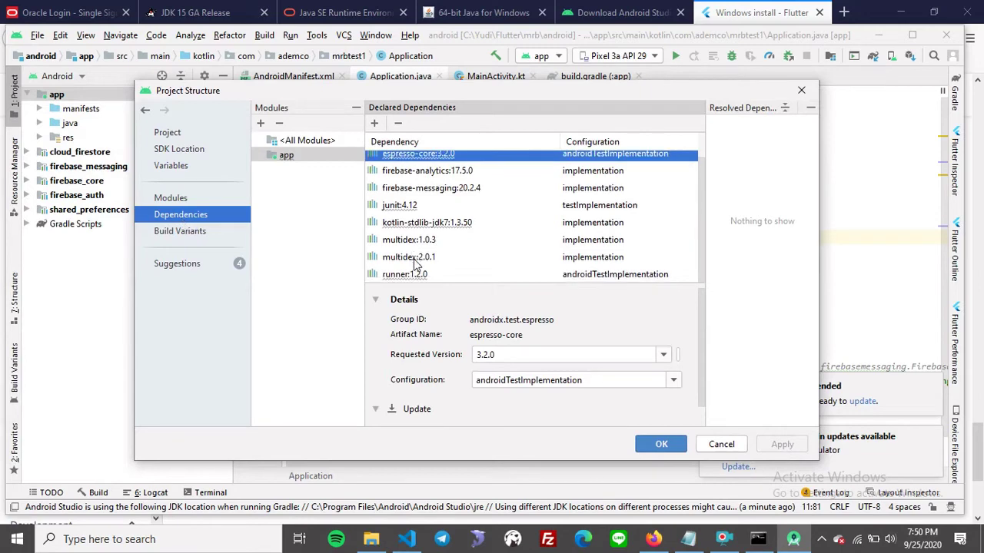
pyautogui.click(157, 233)
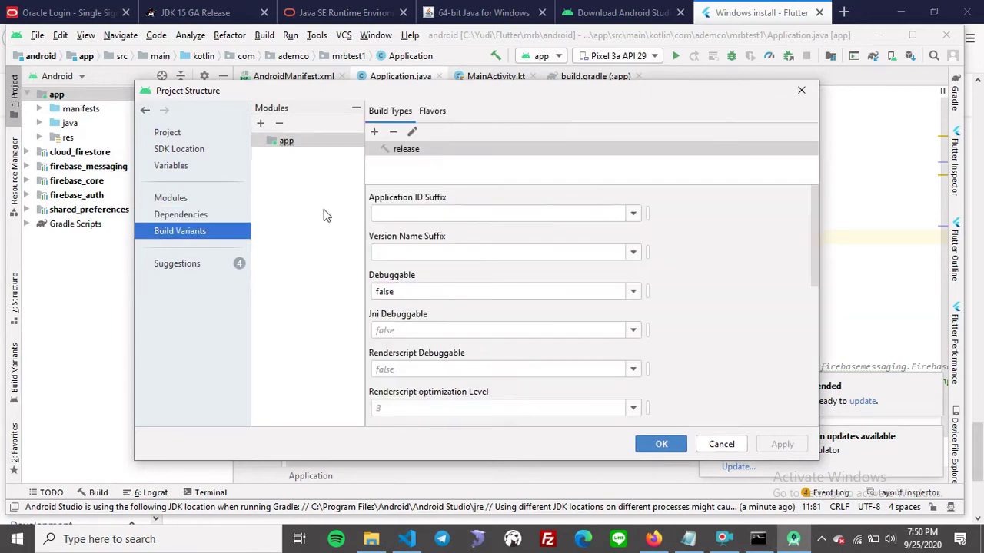
pyautogui.click(171, 166)
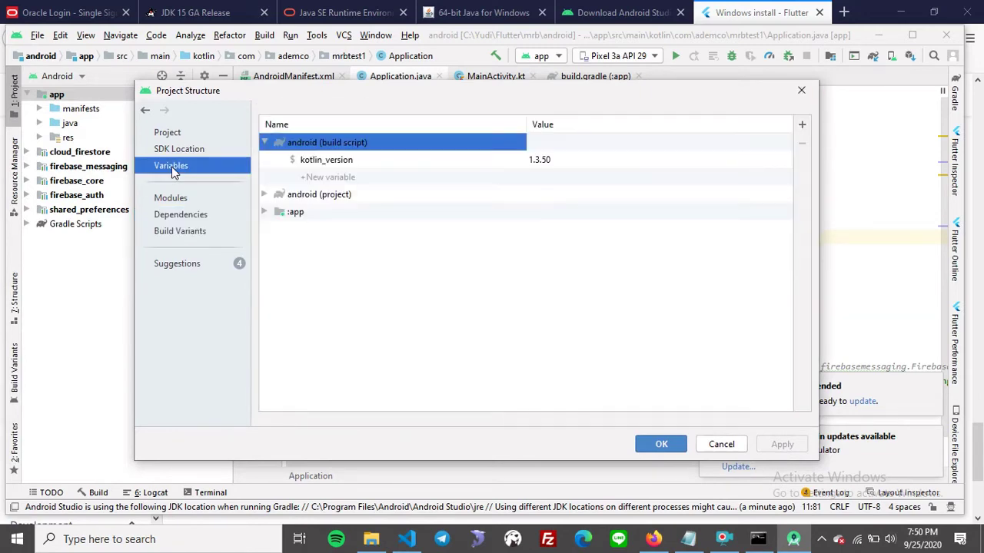
pyautogui.click(183, 147)
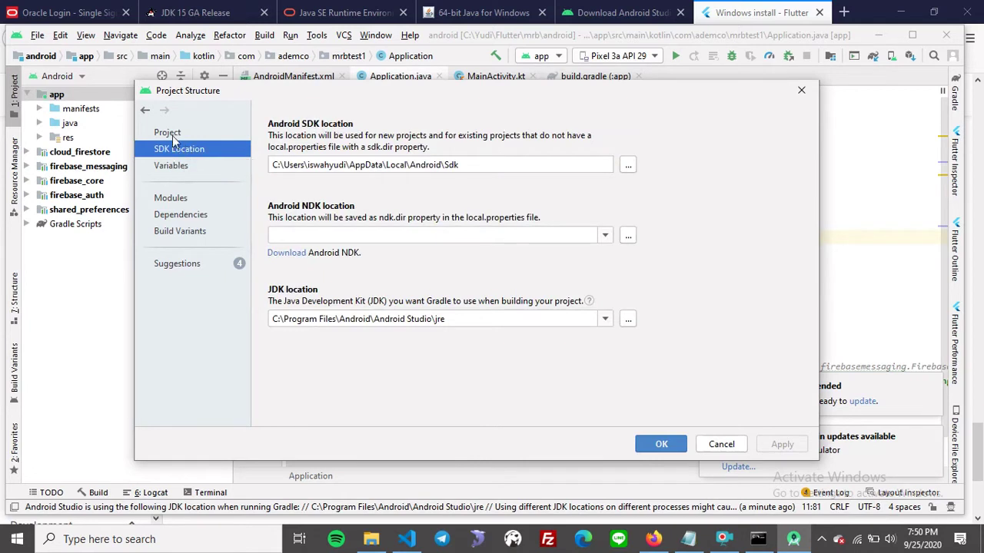
pyautogui.click(170, 135)
pyautogui.click(172, 167)
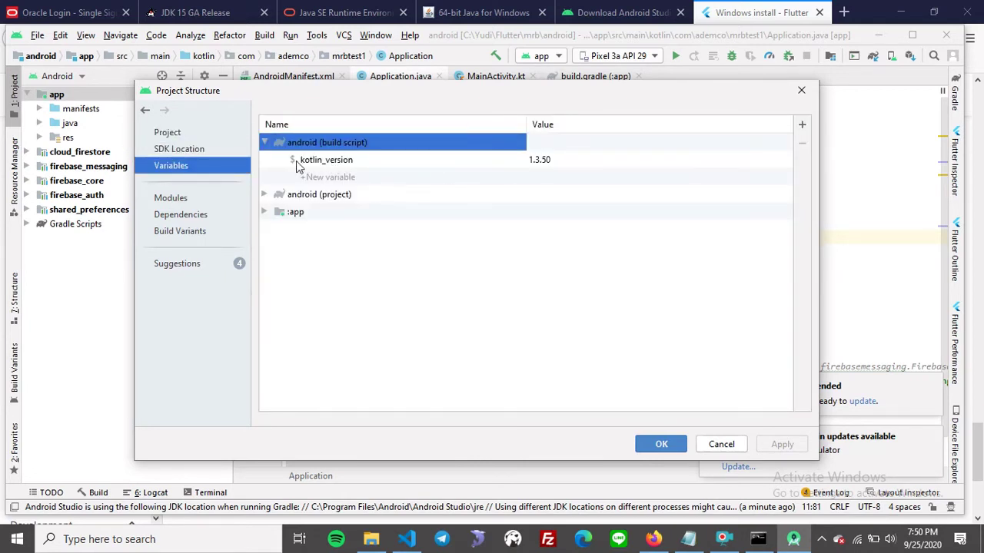
pyautogui.click(171, 199)
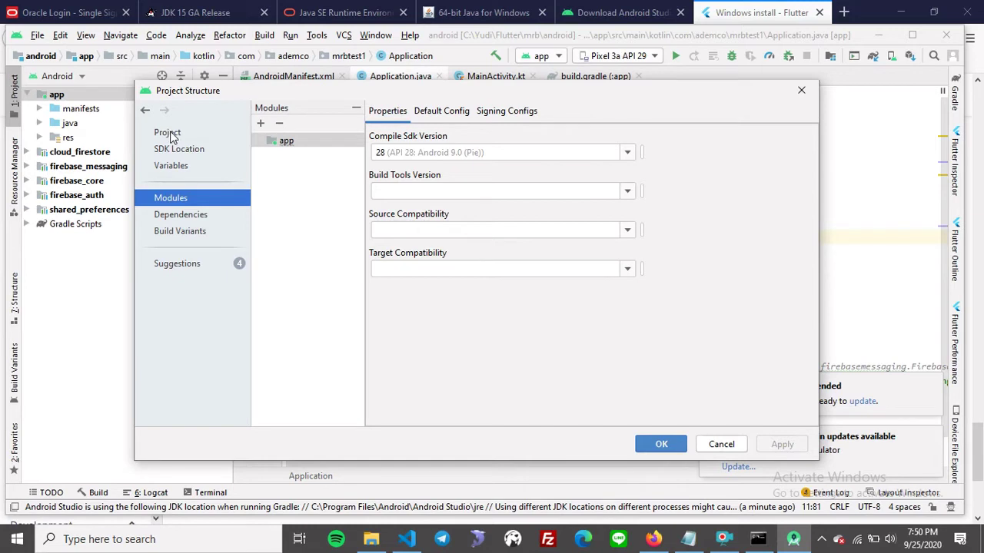
# Check the compile SDK list, then the Gradle plugin 3.5.0 and Gradle 5.6.2 versions.
pyautogui.click(627, 153)
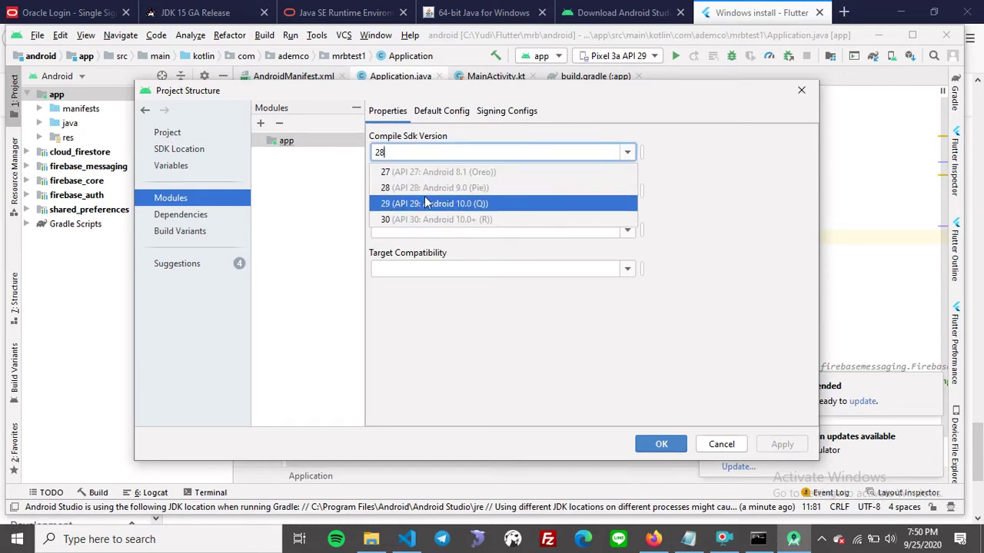
pyautogui.click(629, 153)
pyautogui.click(192, 135)
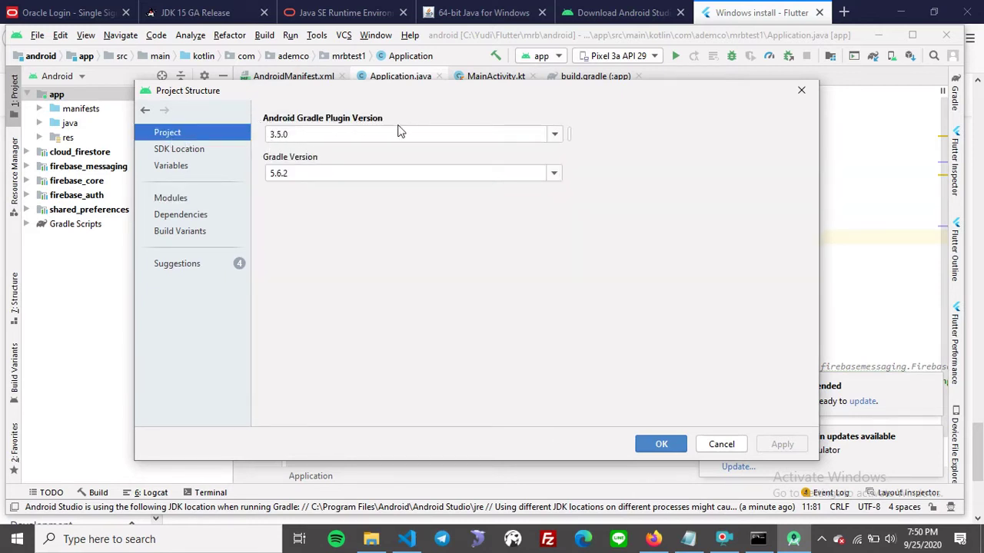
pyautogui.click(313, 136)
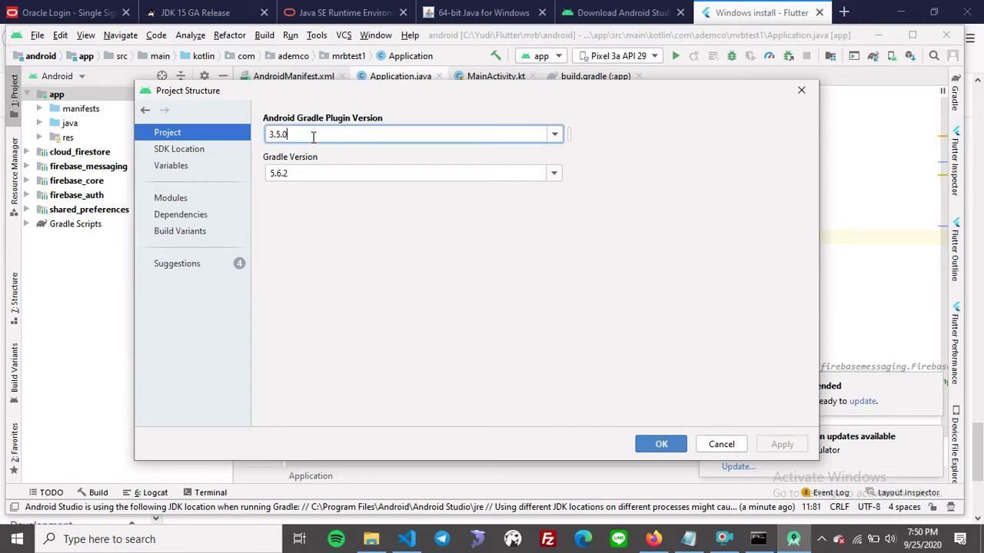
pyautogui.click(330, 175)
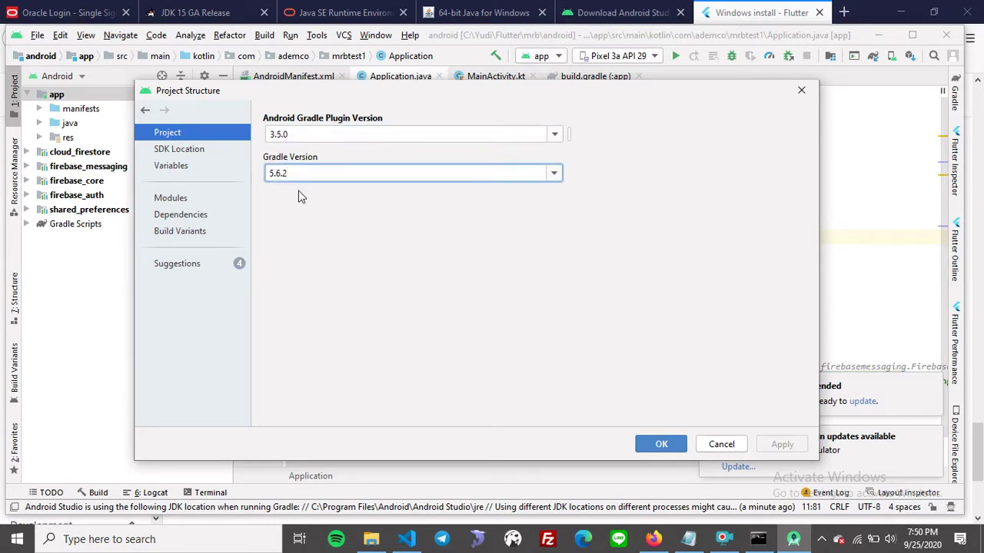
# Close Project Structure with OK and confirm exiting Android Studio.
pyautogui.click(661, 445)
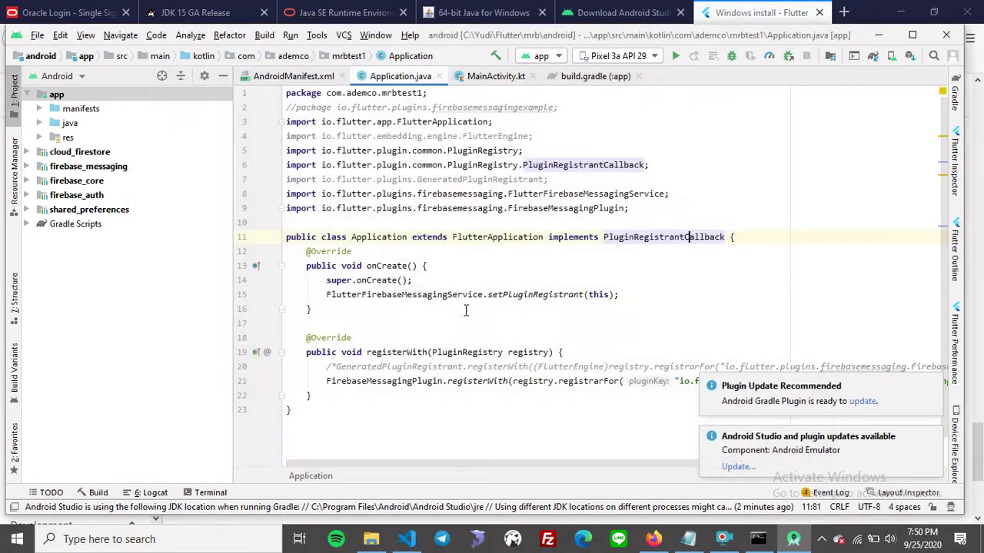
pyautogui.click(945, 36)
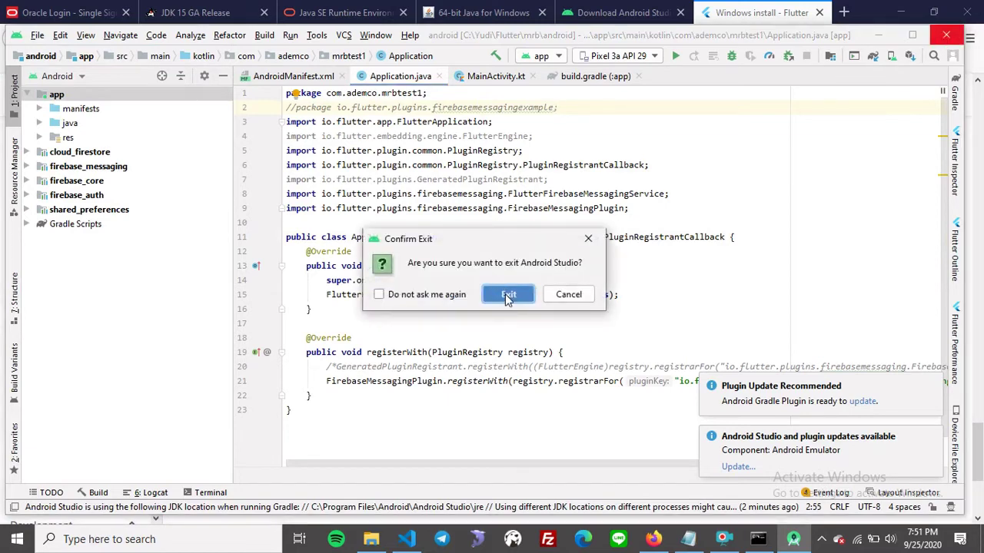
pyautogui.click(508, 295)
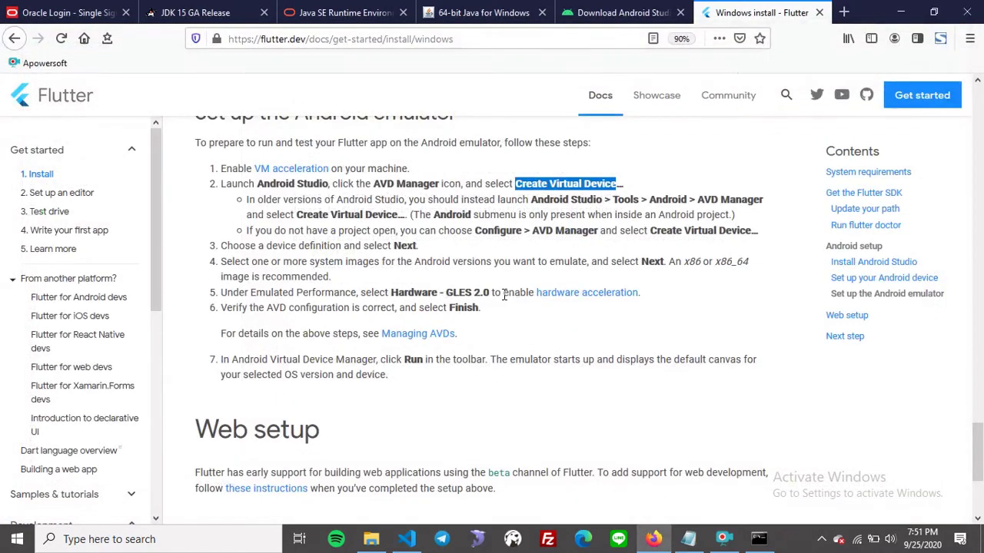
# Bring the flutter doctor -v report forward and scroll through its output.
pyautogui.click(758, 535)
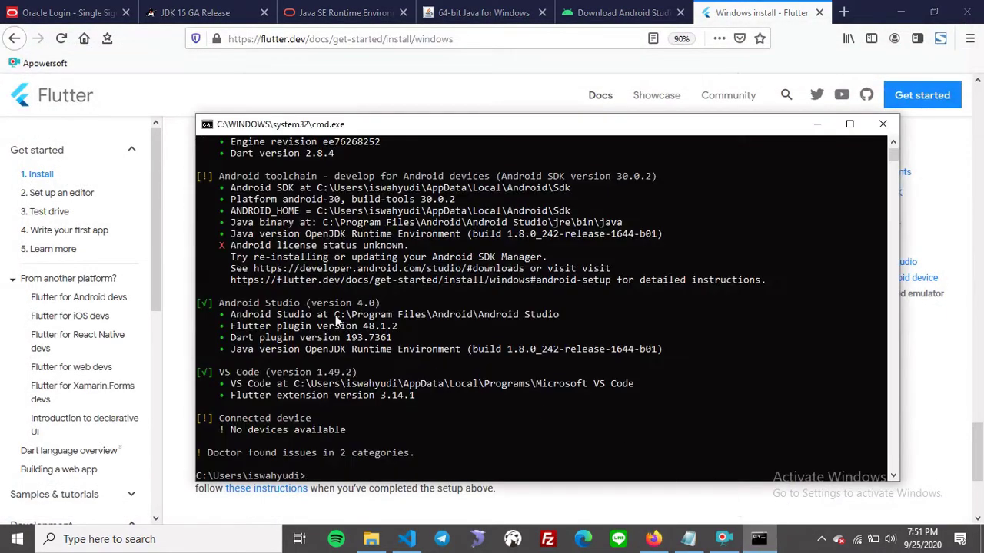
pyautogui.scroll(5, 328, 315)
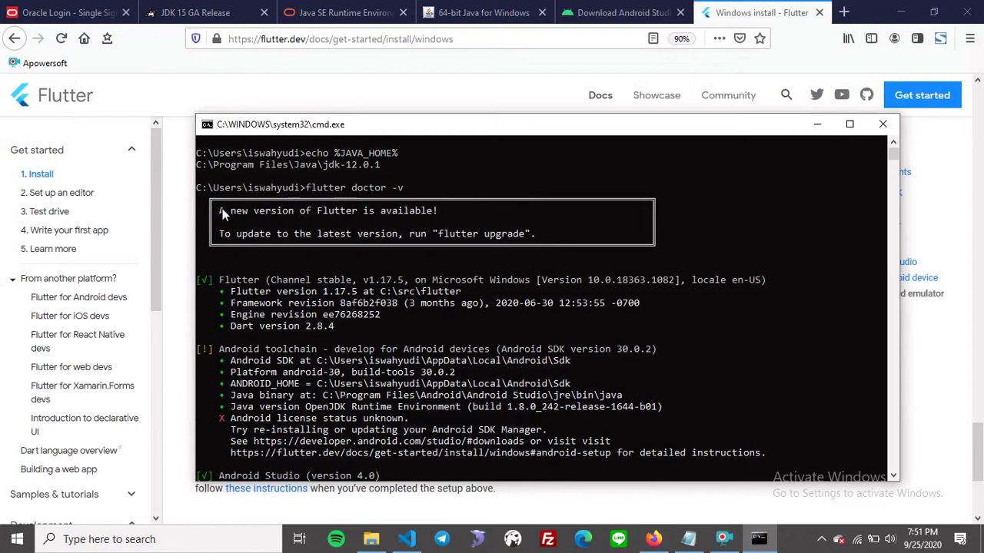
pyautogui.scroll(-2, 442, 234)
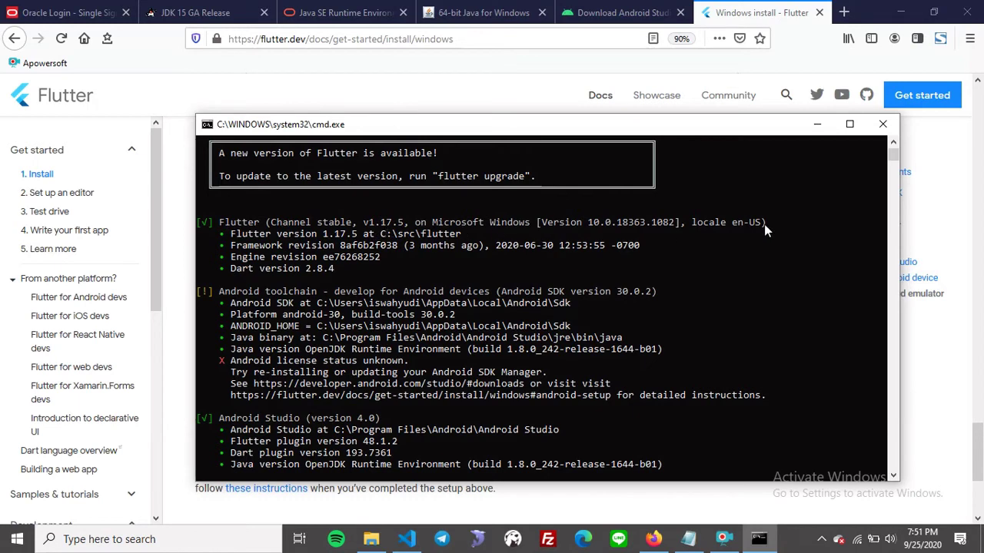
pyautogui.scroll(7, 377, 239)
pyautogui.scroll(-9, 308, 246)
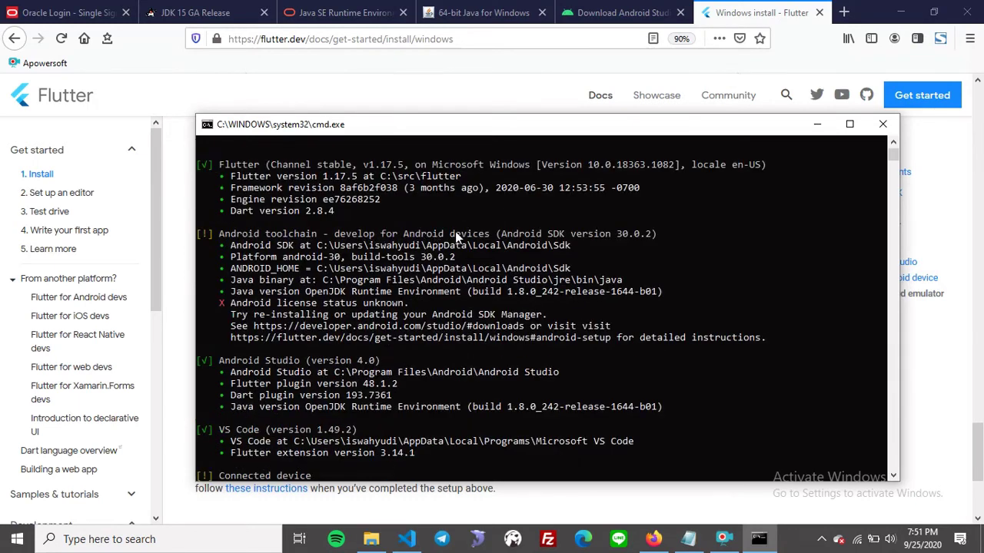
pyautogui.scroll(-2, 644, 242)
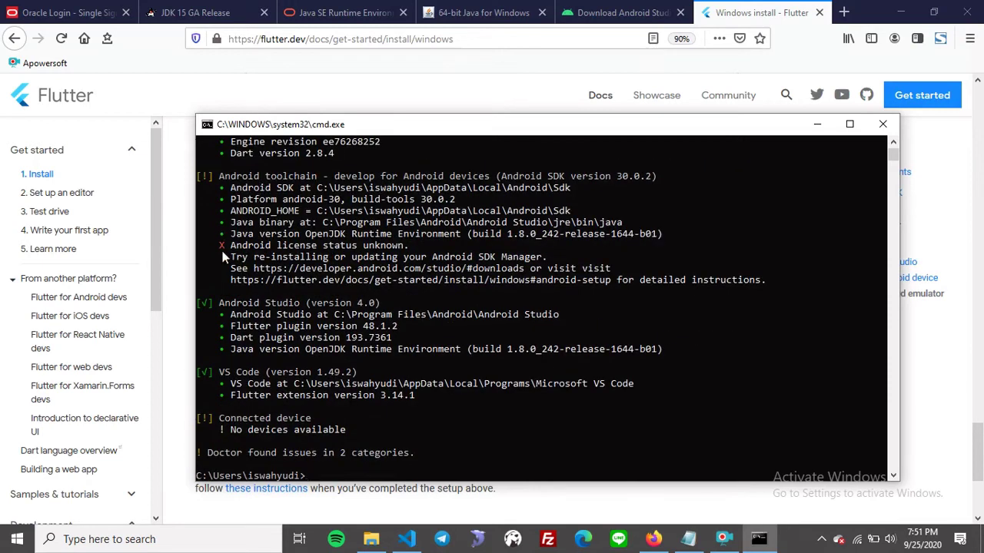
pyautogui.scroll(2, 384, 242)
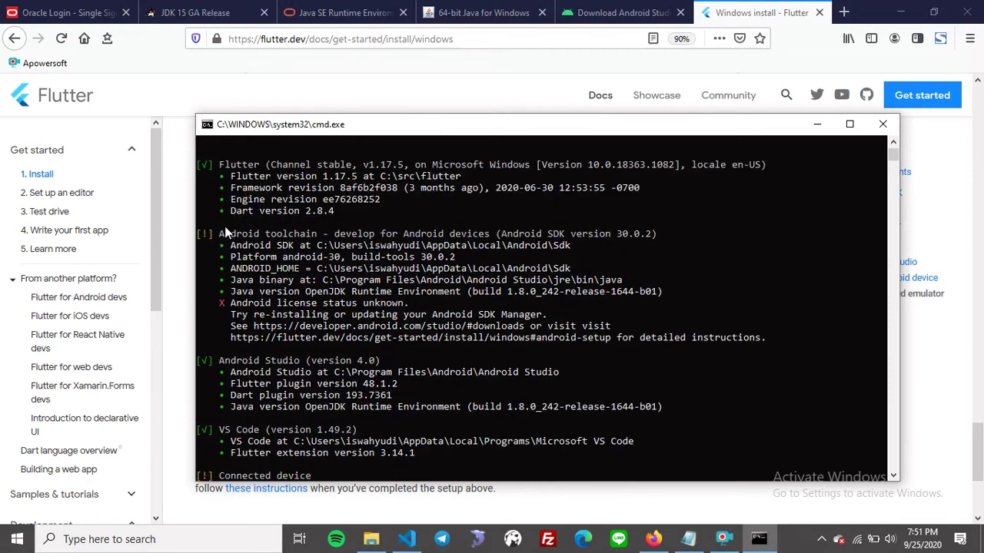
pyautogui.scroll(-3, 352, 240)
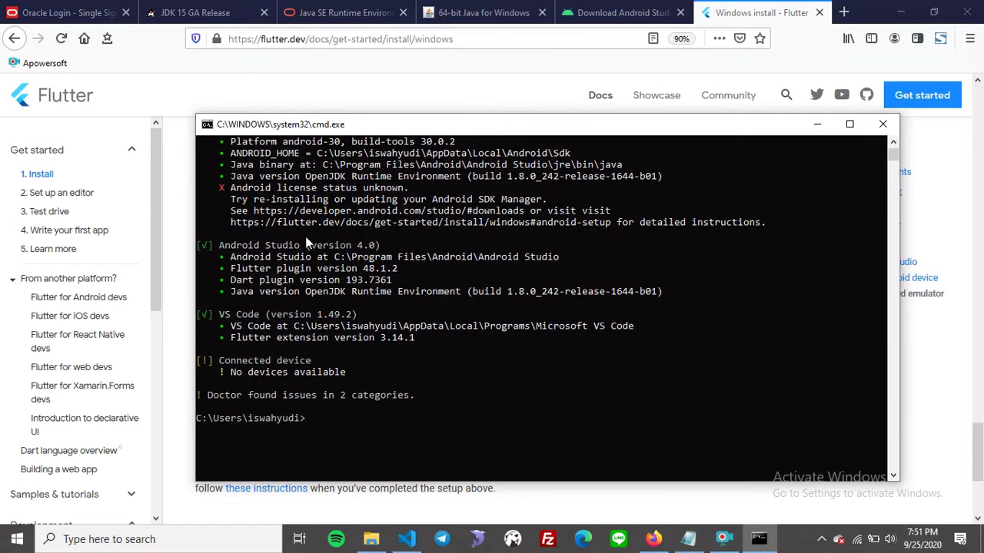
pyautogui.scroll(-2, 345, 243)
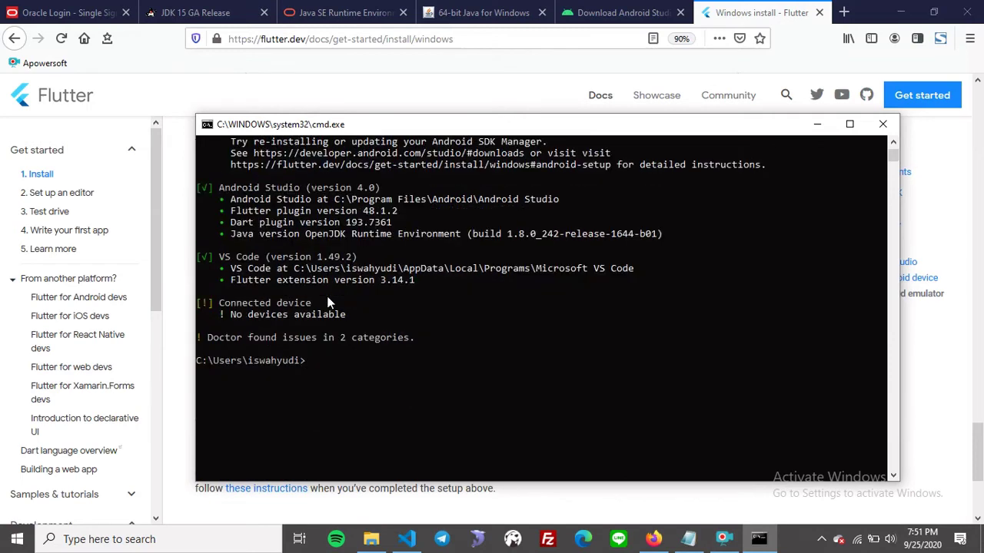
# Highlight the VS Code 1.49.2 line and the Connected device 'No devices available' issue.
pyautogui.moveTo(219, 257); pyautogui.dragTo(385, 259)
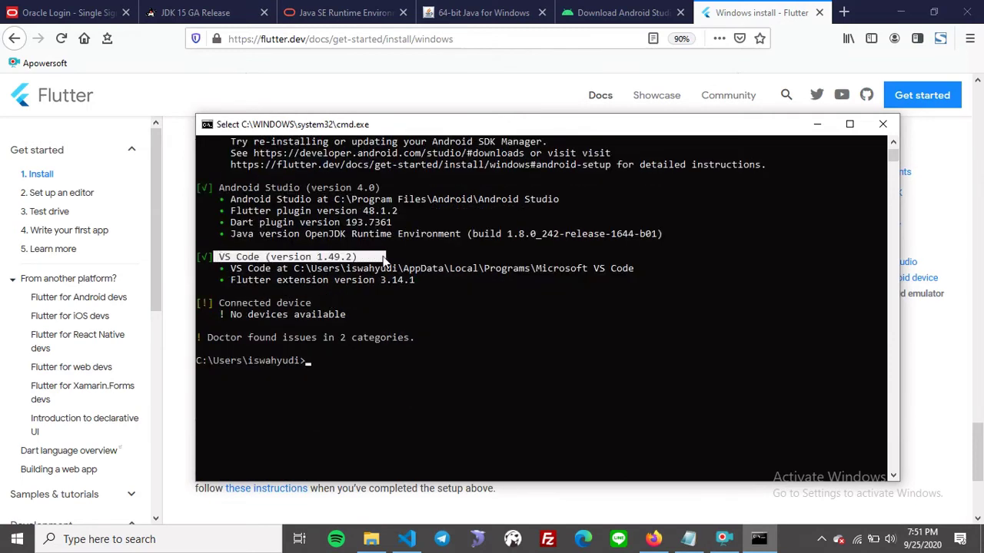
pyautogui.click(371, 260)
pyautogui.moveTo(219, 303); pyautogui.dragTo(312, 305)
pyautogui.moveTo(230, 315); pyautogui.dragTo(348, 325)
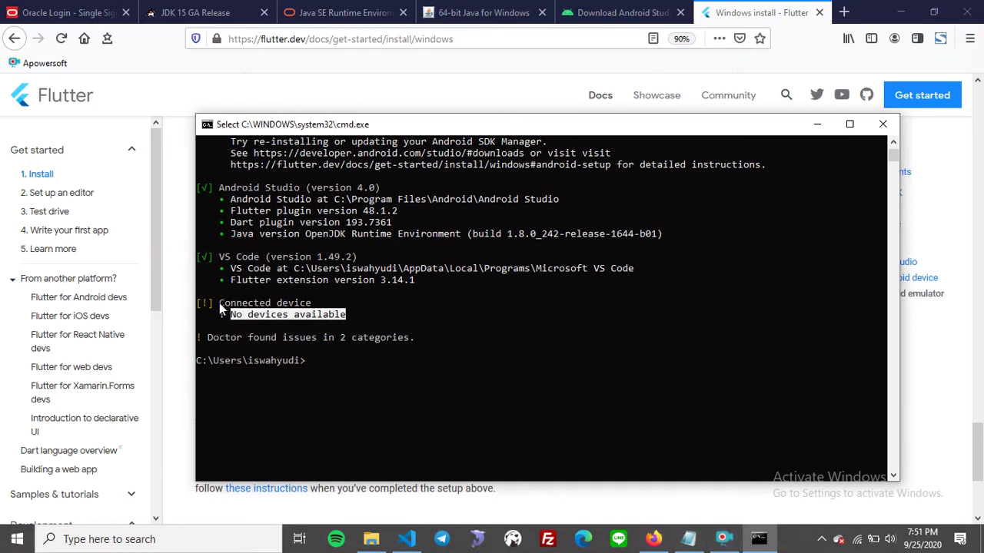
pyautogui.moveTo(221, 305); pyautogui.dragTo(309, 305)
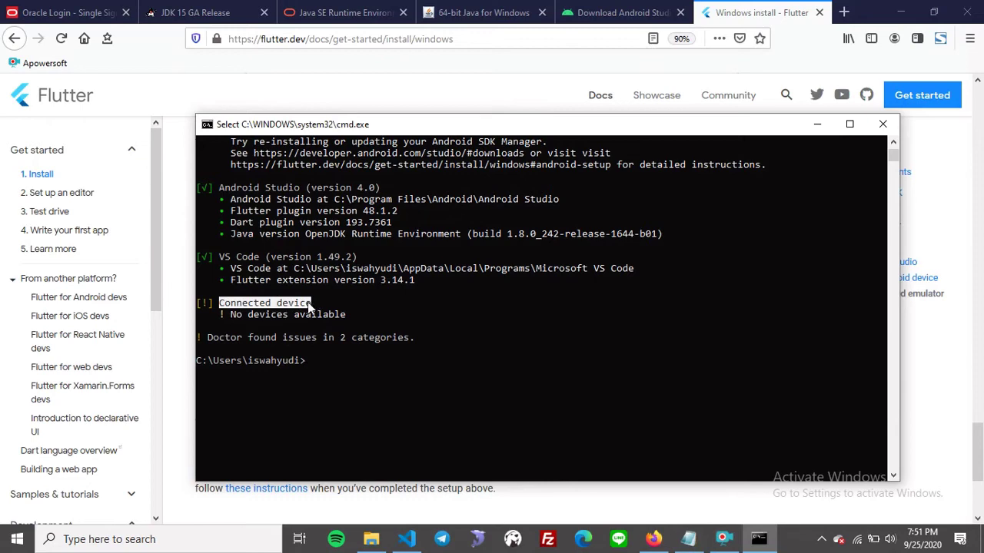
pyautogui.click(310, 308)
pyautogui.scroll(11, 326, 346)
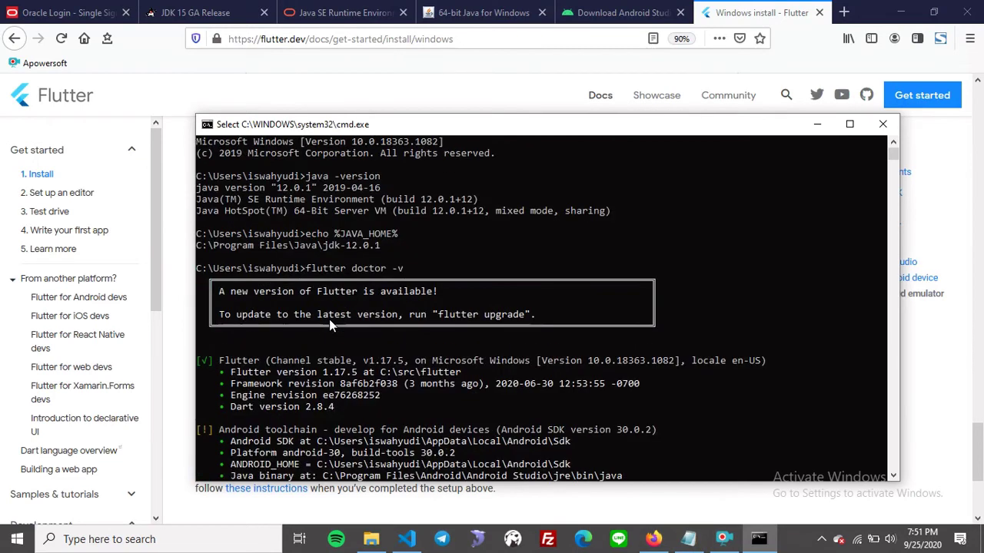
pyautogui.scroll(-3, 330, 326)
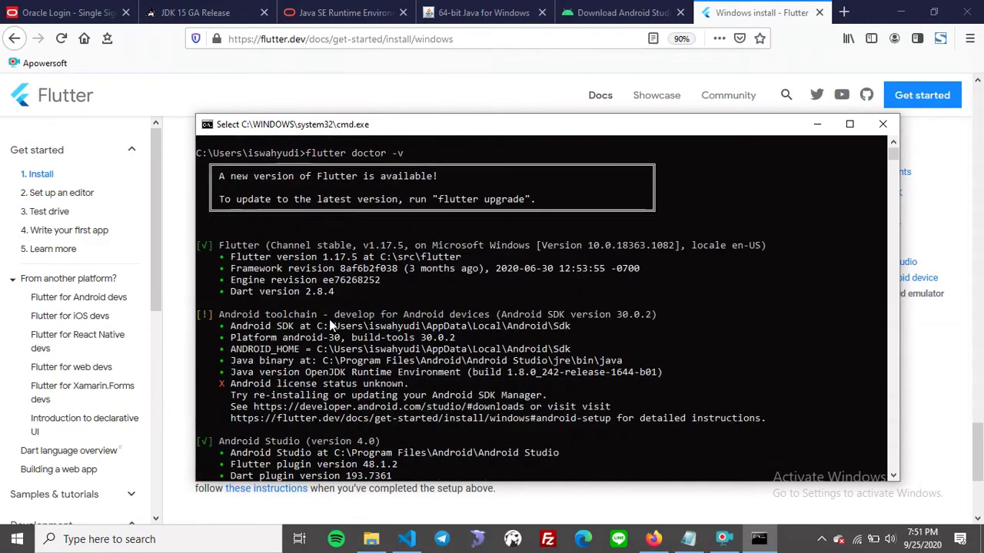
# Bring Visual Studio Code to the front and show its Command Palette.
pyautogui.click(410, 543)
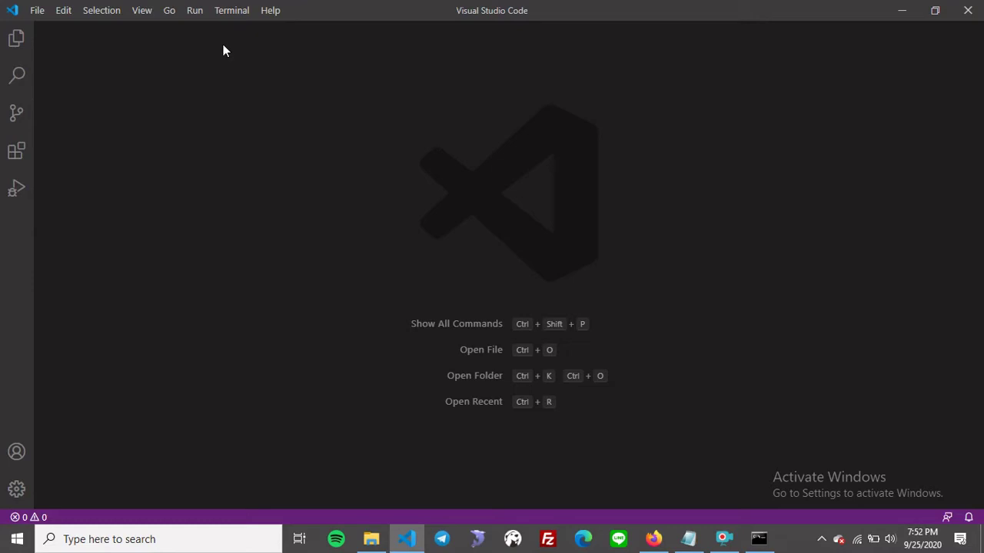
pyautogui.click(142, 10)
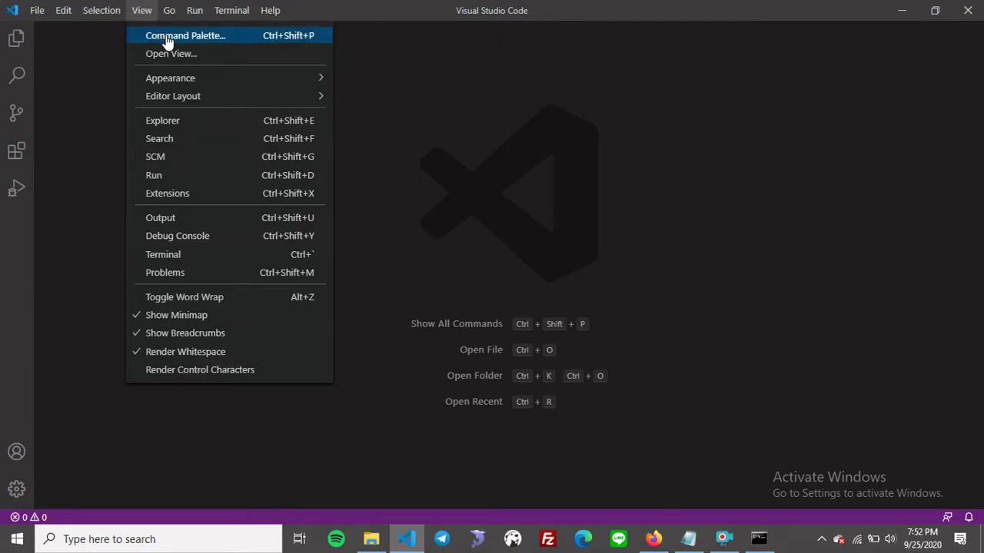
pyautogui.click(166, 36)
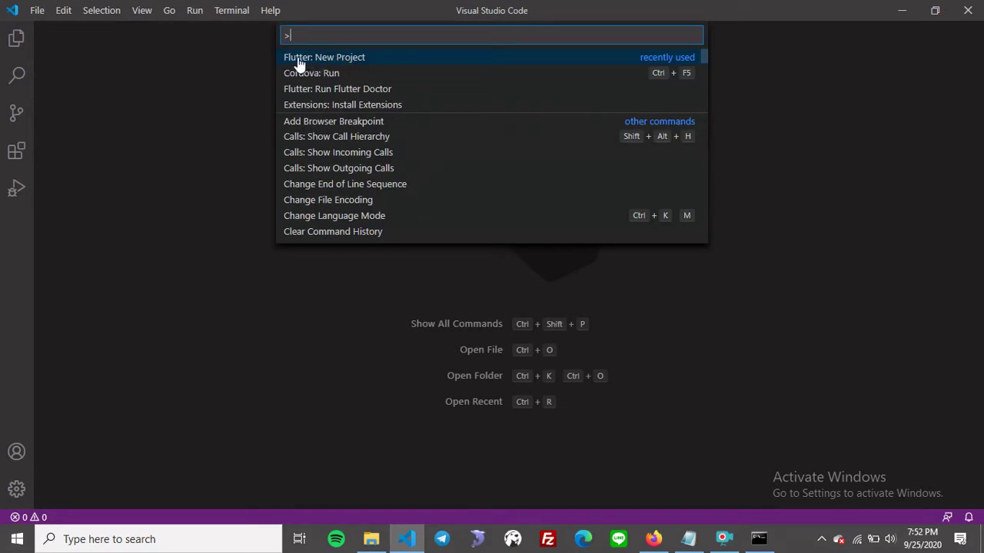
# Run Flutter: New Project and name the project flutter_ecommerce.
pyautogui.click(338, 64)
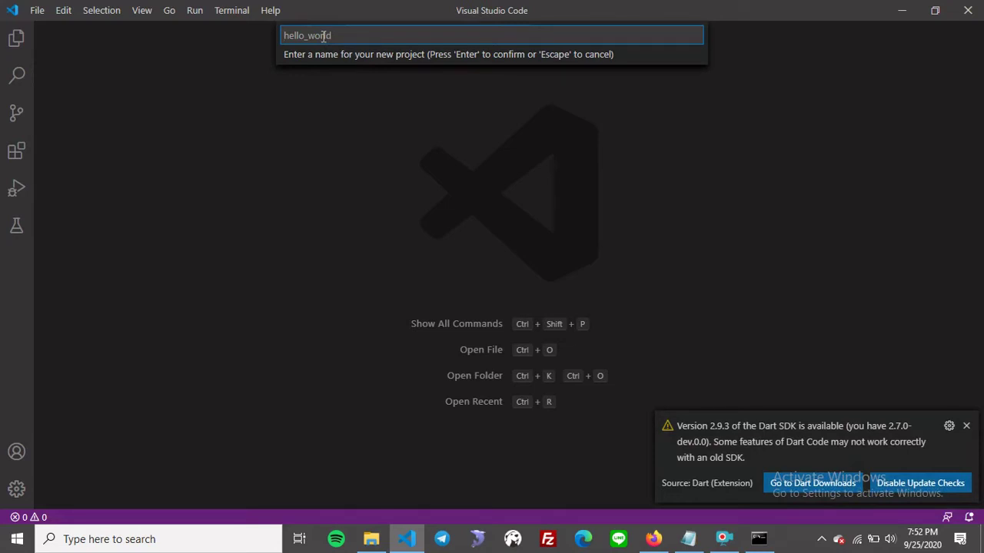
pyautogui.write('flutter')
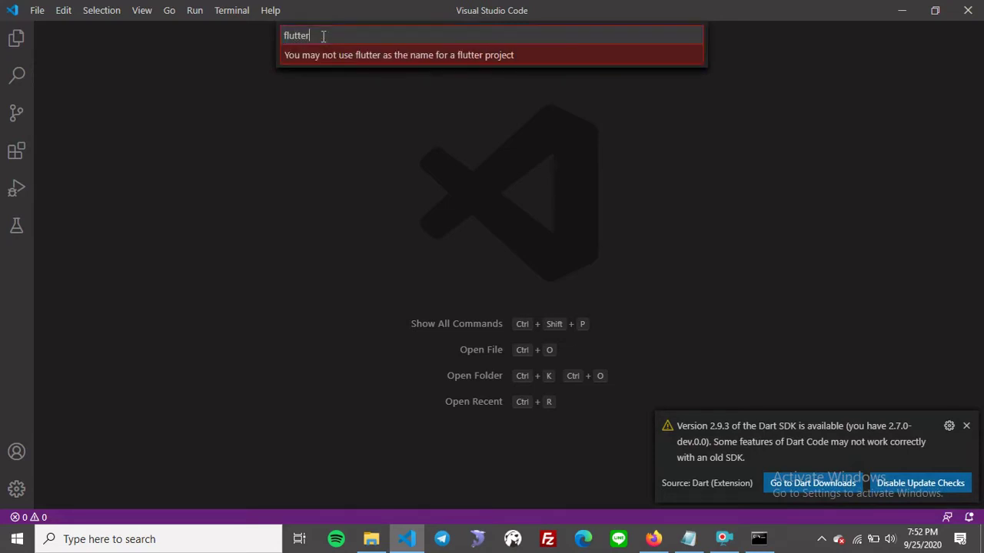
pyautogui.write('_')
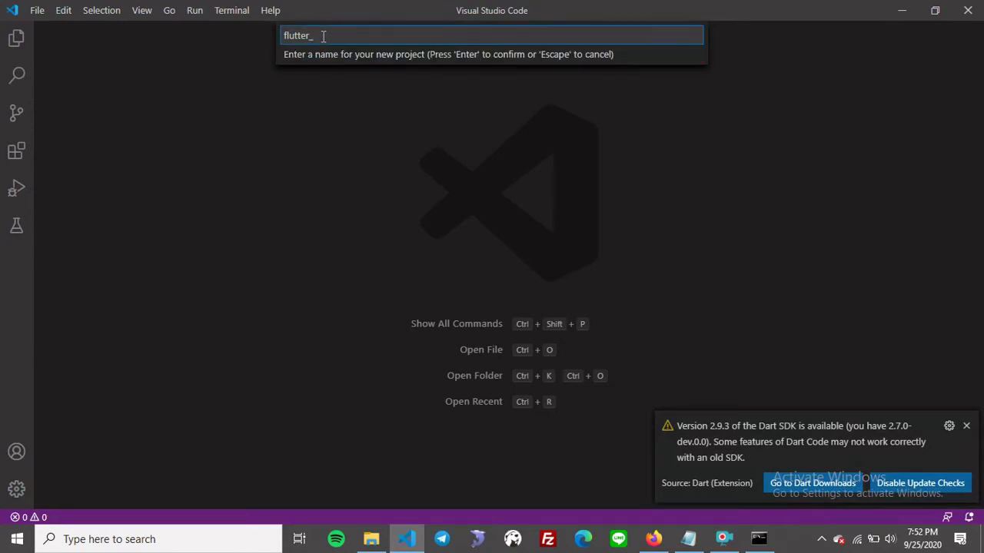
pyautogui.write('ecommerce')
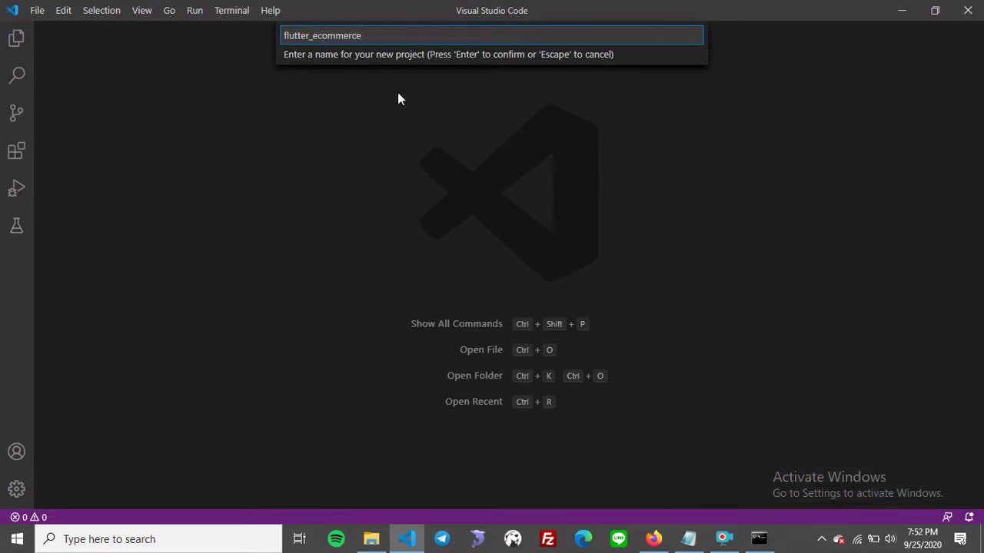
pyautogui.press('Return')
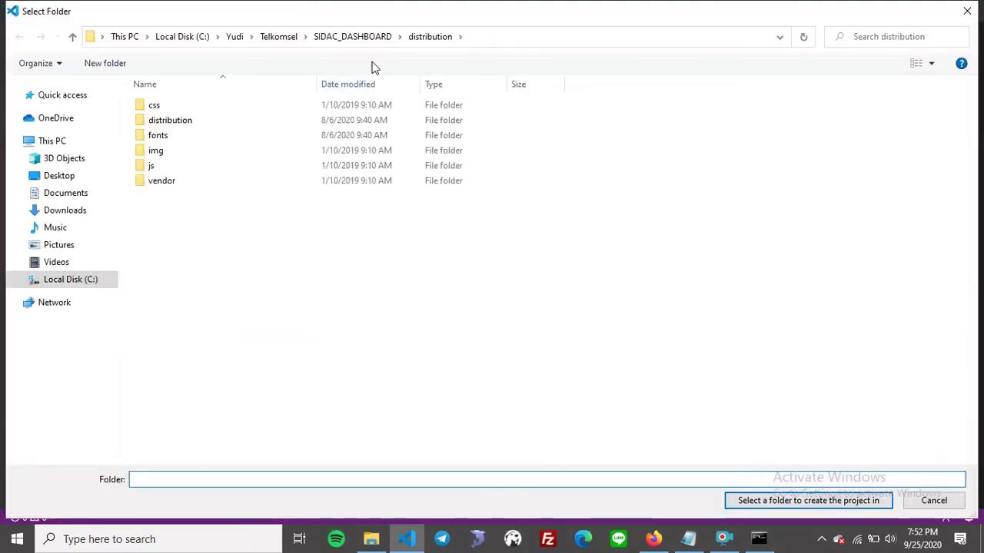
# Navigate the Select Folder dialog to the Flutter folder in the user's home folder.
pyautogui.click(231, 39)
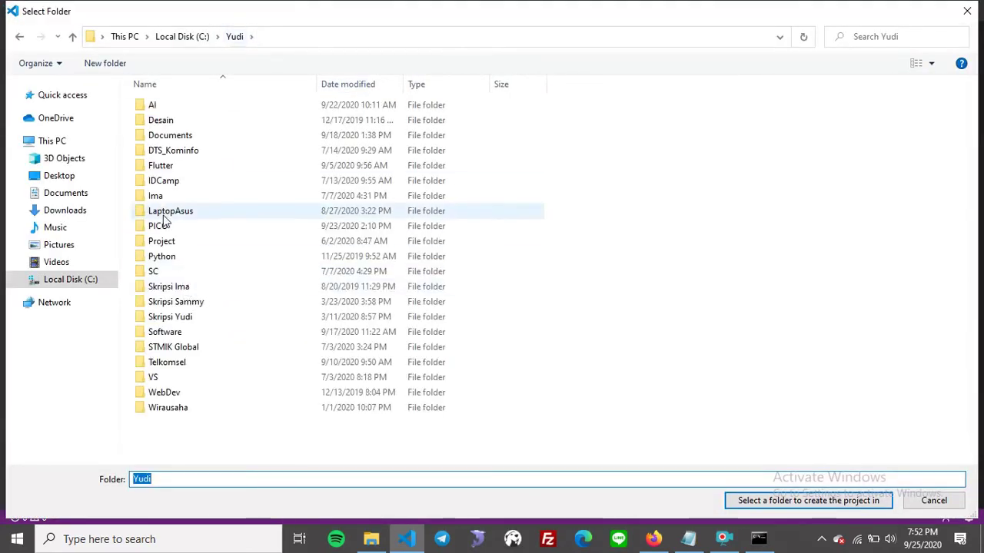
pyautogui.doubleClick(161, 168)
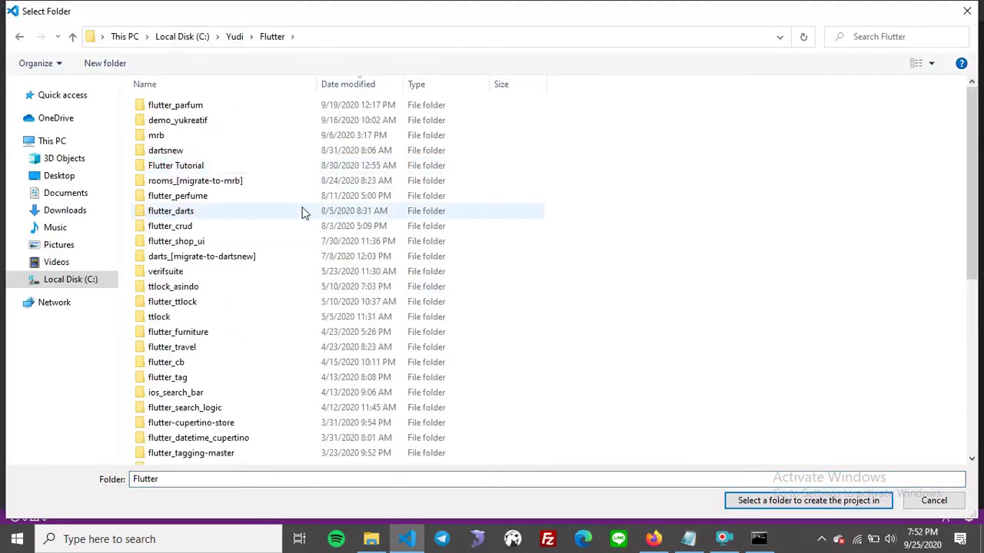
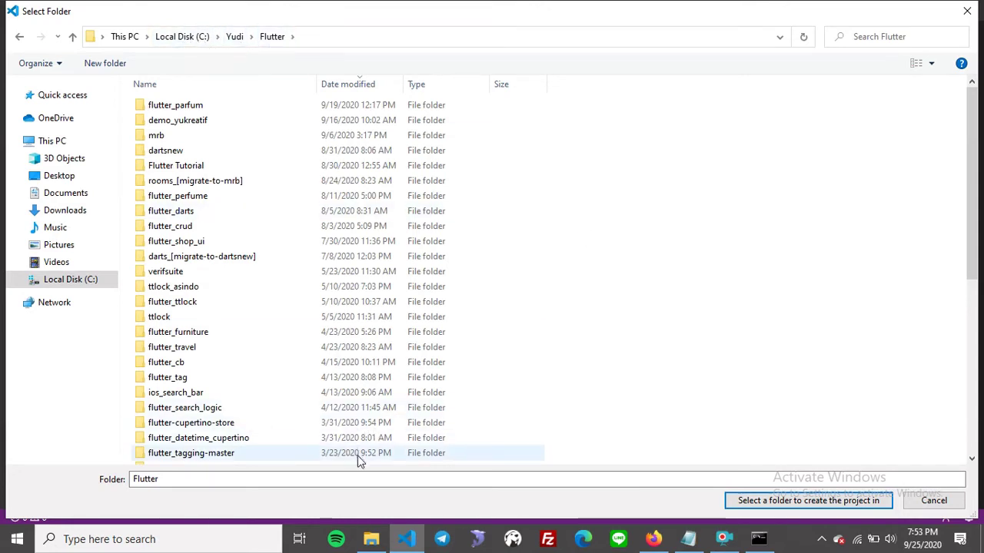
# Create the flutter_ecommerce project in the selected Flutter folder.
pyautogui.click(786, 507)
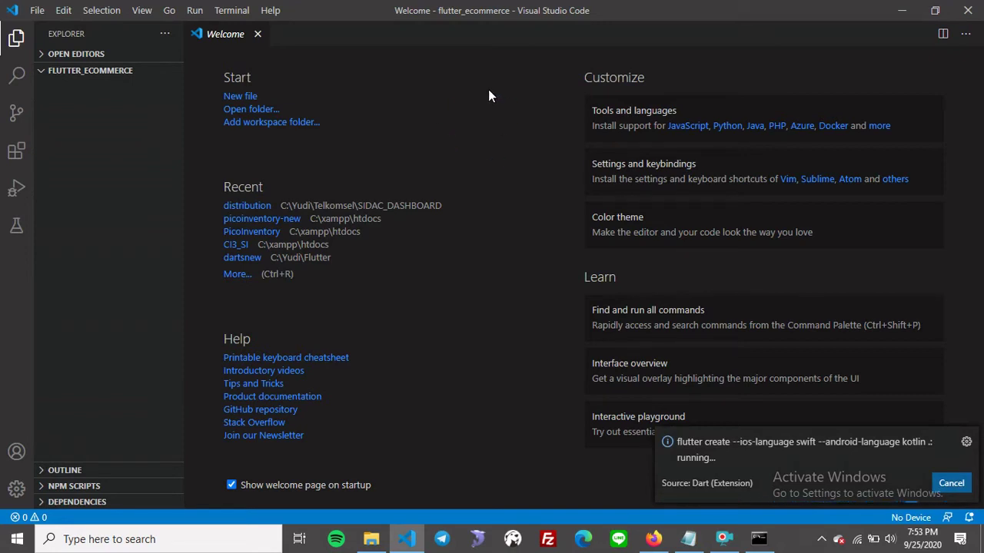
# Open lib/main.dart and a new cmd terminal at the flutter_ecommerce folder.
pyautogui.click(722, 538)
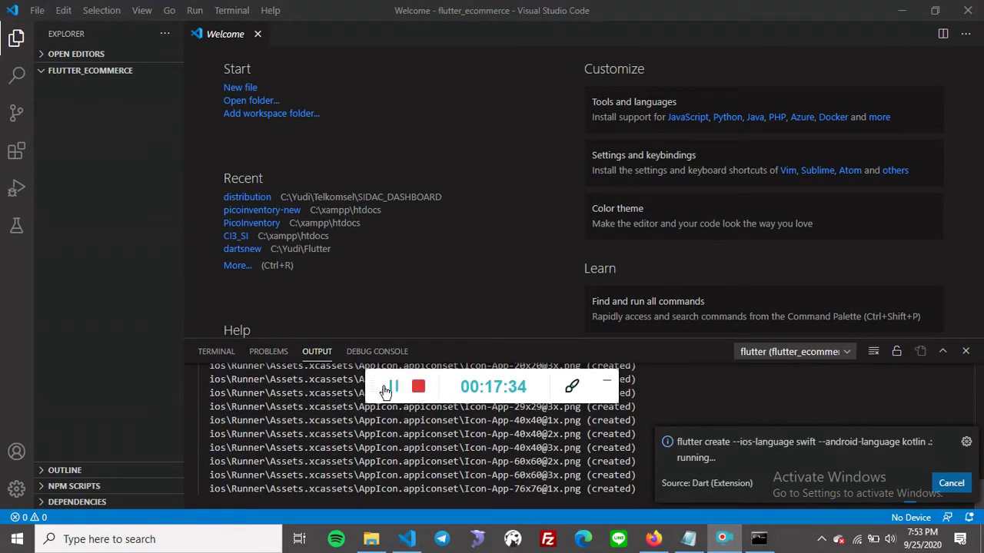
pyautogui.click(607, 384)
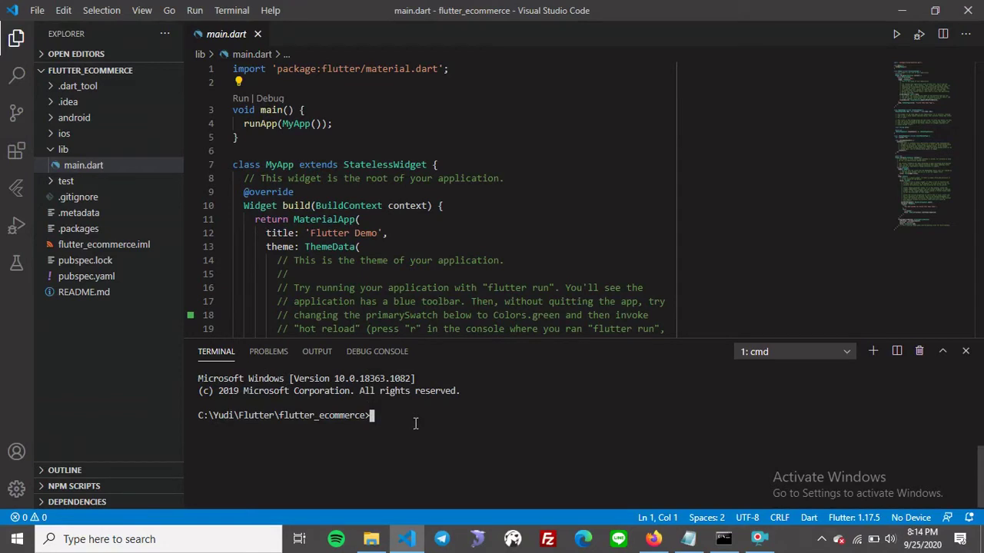
# Run flutter pub get in the terminal, then open pubspec.yaml.
pyautogui.write('flutter r')
pyautogui.write('ub get')
pyautogui.press('Return')
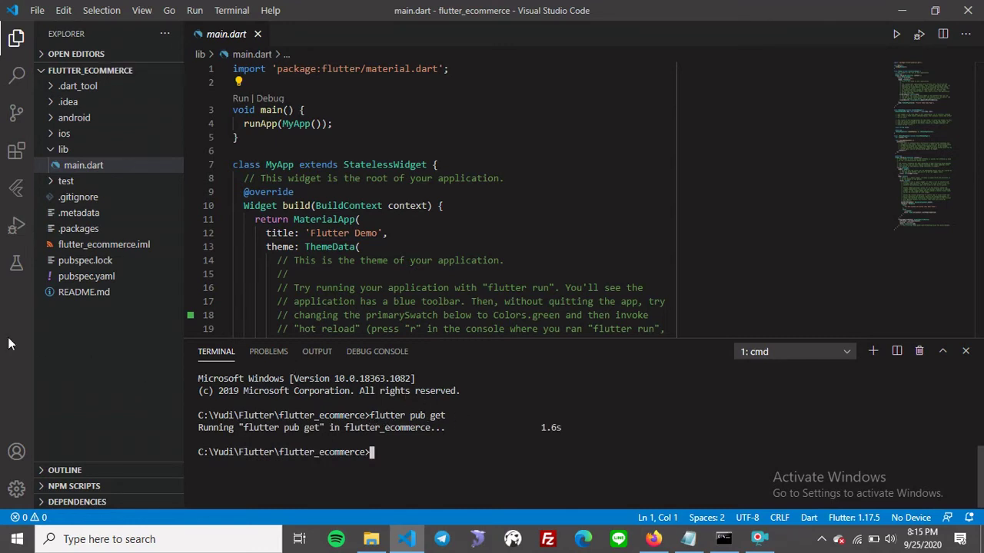
pyautogui.click(92, 283)
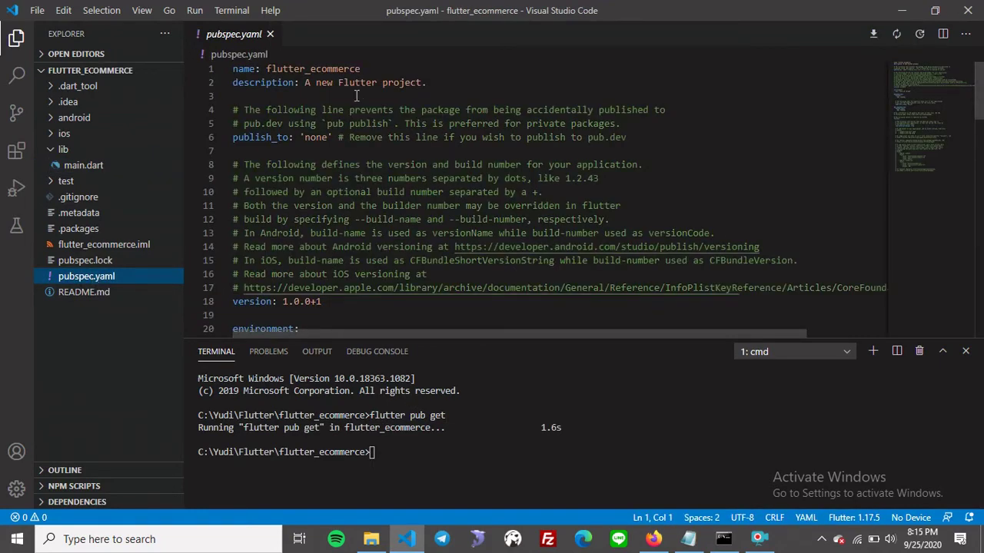
# Bring up and dismiss the Command Palette from the View menu, then show the Manage menu.
pyautogui.click(349, 95)
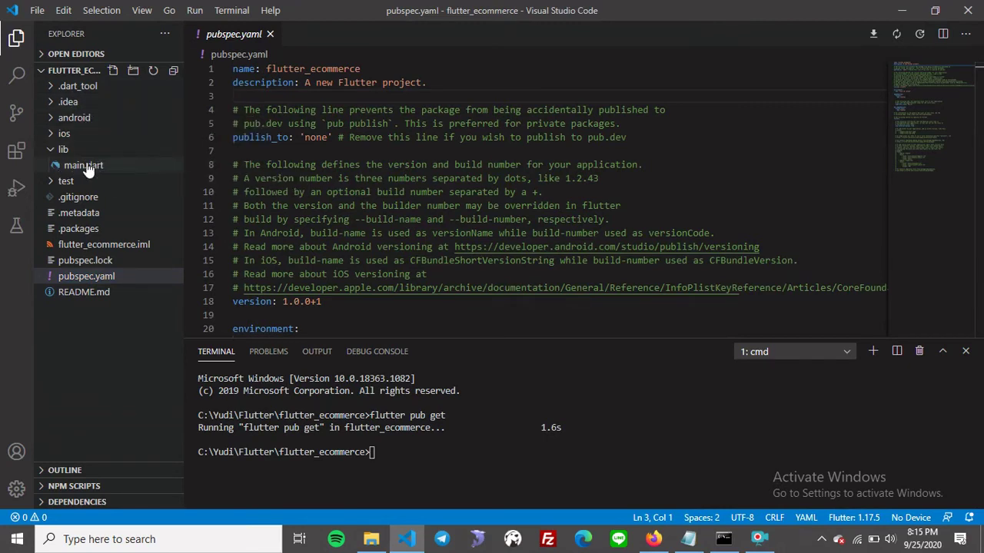
pyautogui.click(143, 10)
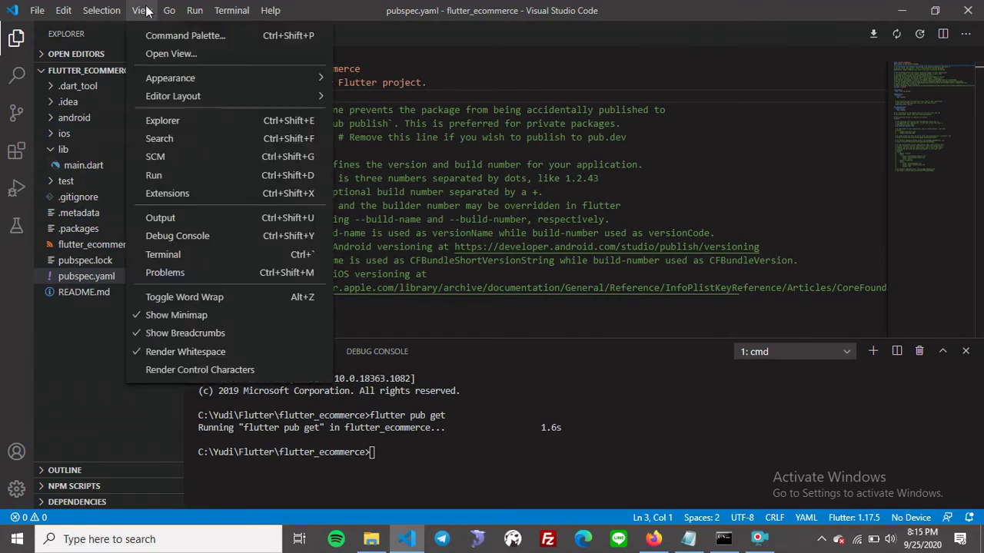
pyautogui.click(155, 36)
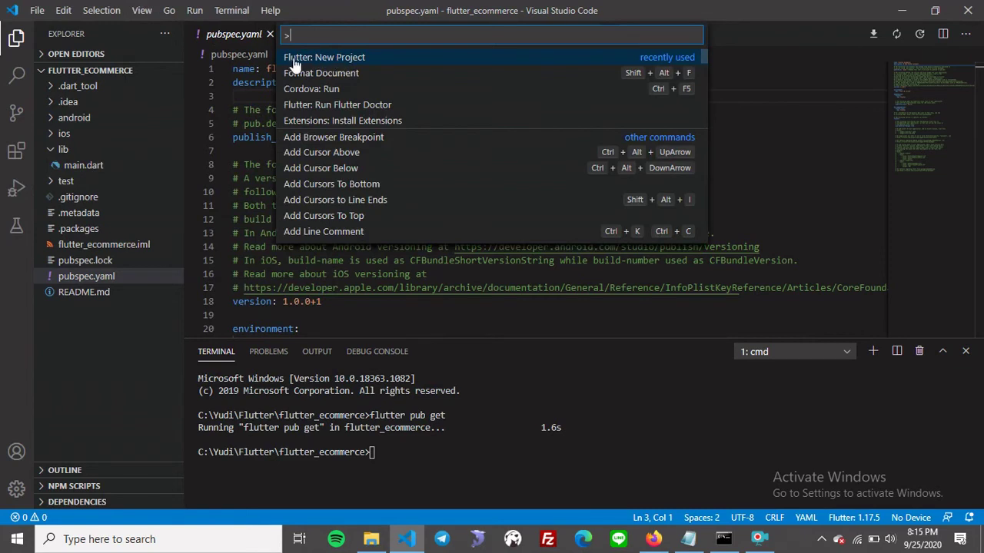
pyautogui.click(768, 125)
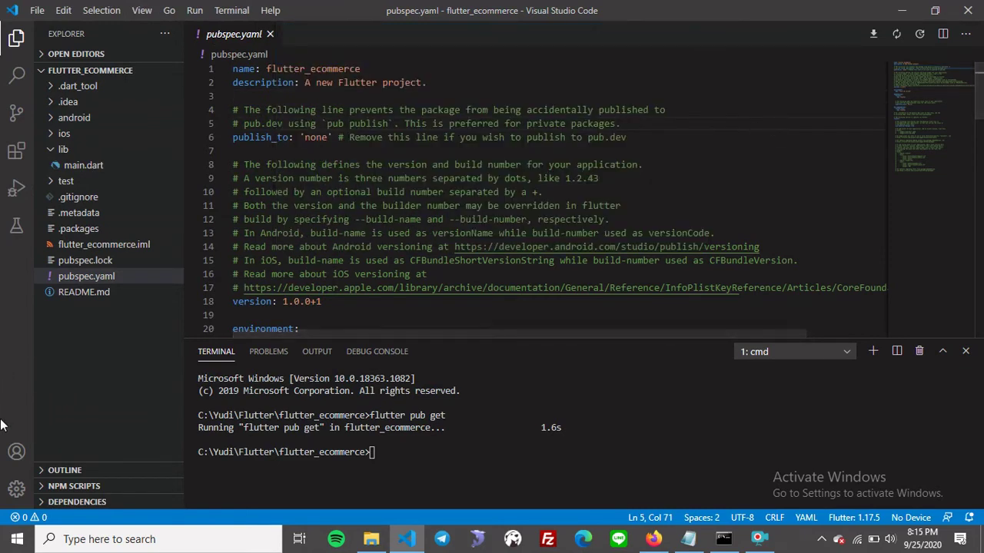
pyautogui.click(16, 489)
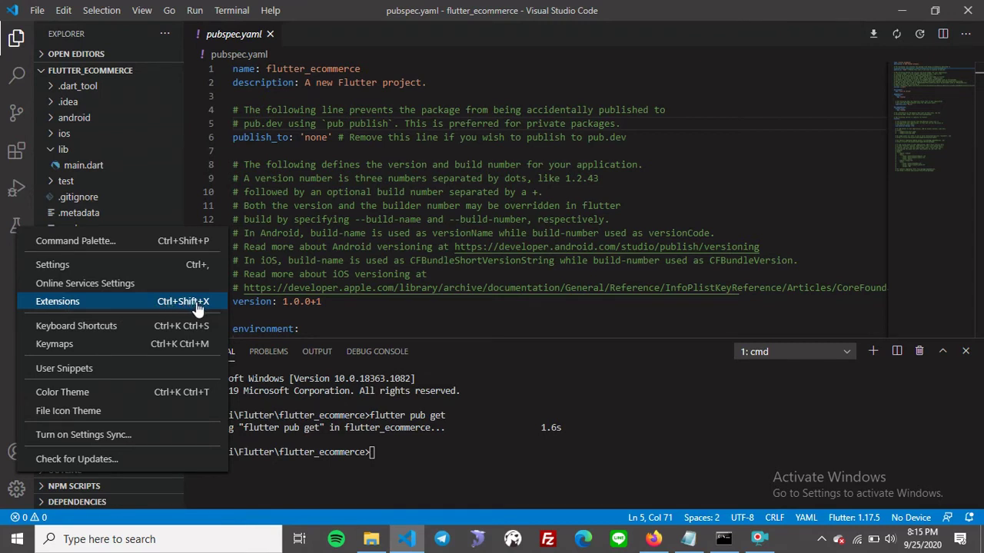
# Search the installed extensions for 'flu' and view the Flutter extension's details.
pyautogui.click(87, 304)
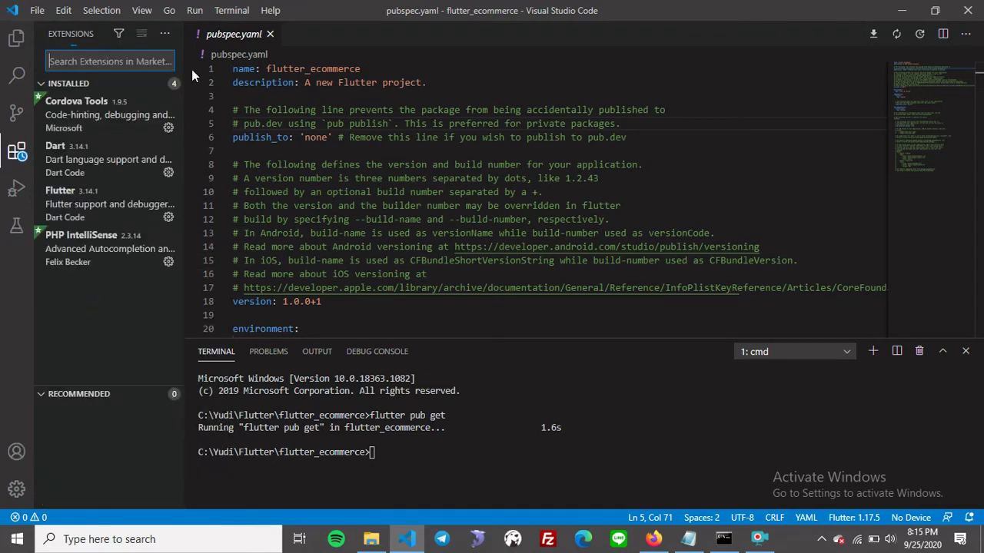
pyautogui.write('flutter')
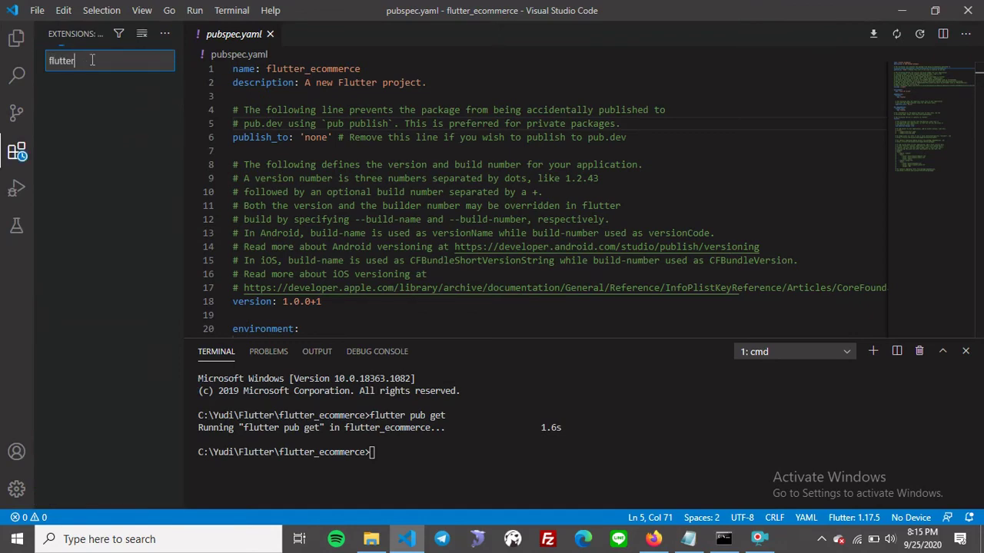
pyautogui.click(98, 110)
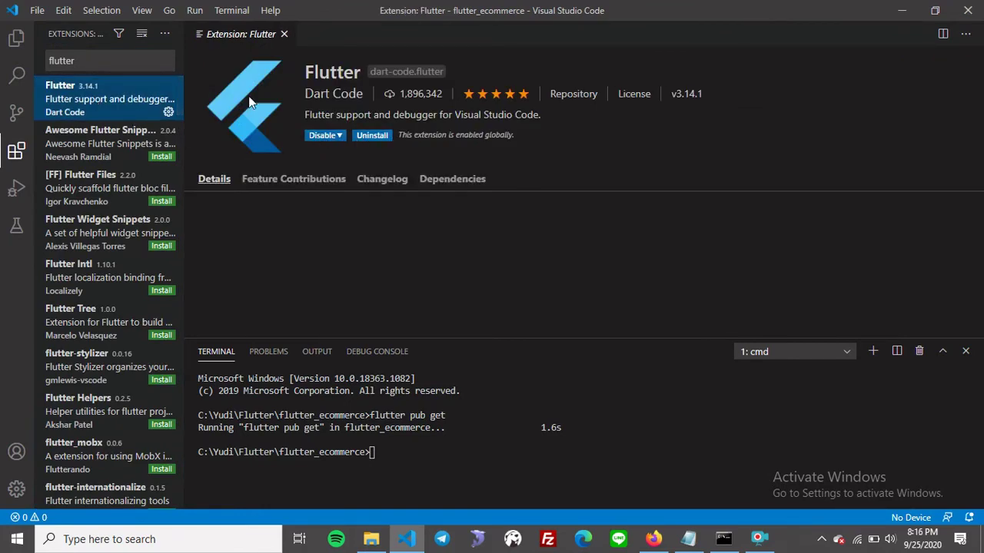
# Search 'dart', view the Dart extension, close its page and return to the Explorer.
pyautogui.click(97, 60)
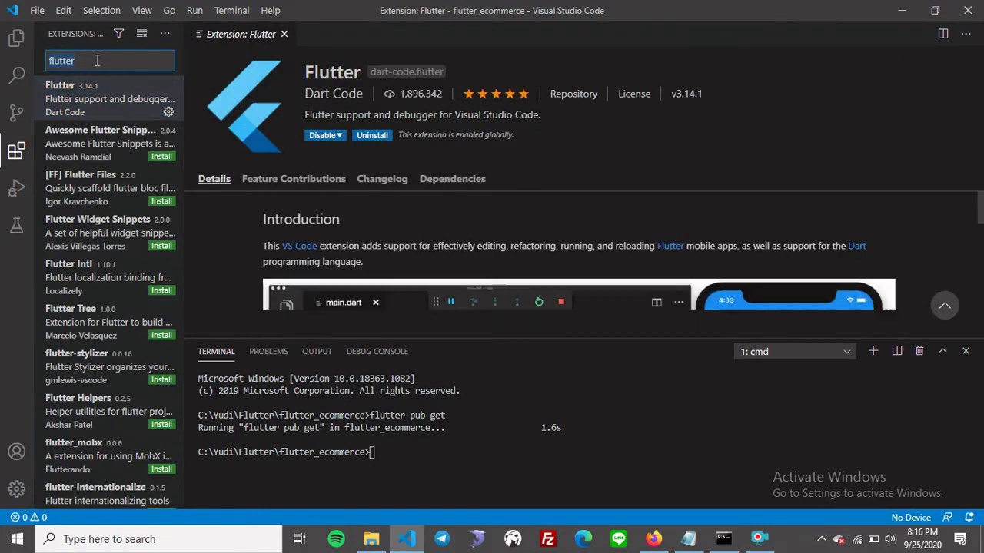
pyautogui.hotkey('ctrl', 'a')
pyautogui.press('BackSpace')
pyautogui.write('dart')
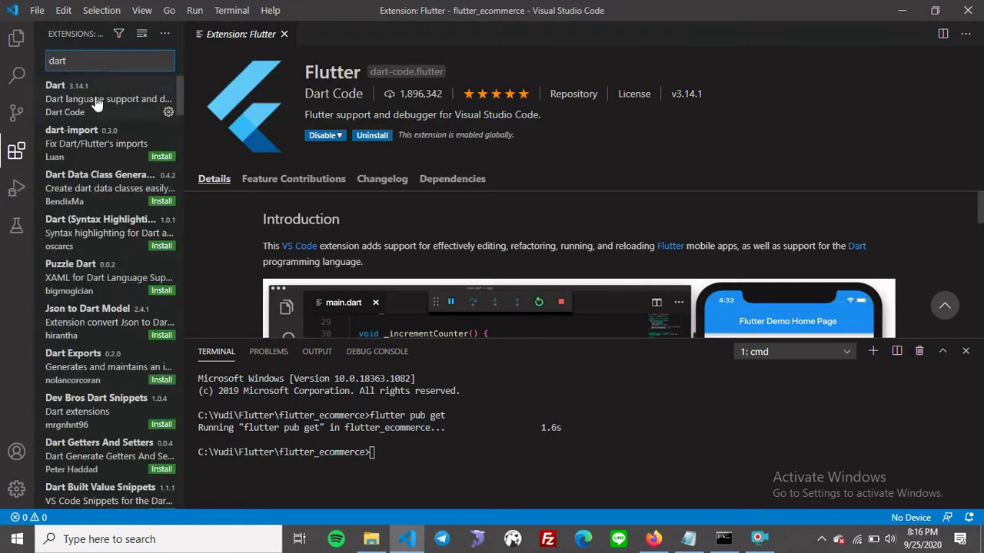
pyautogui.click(104, 100)
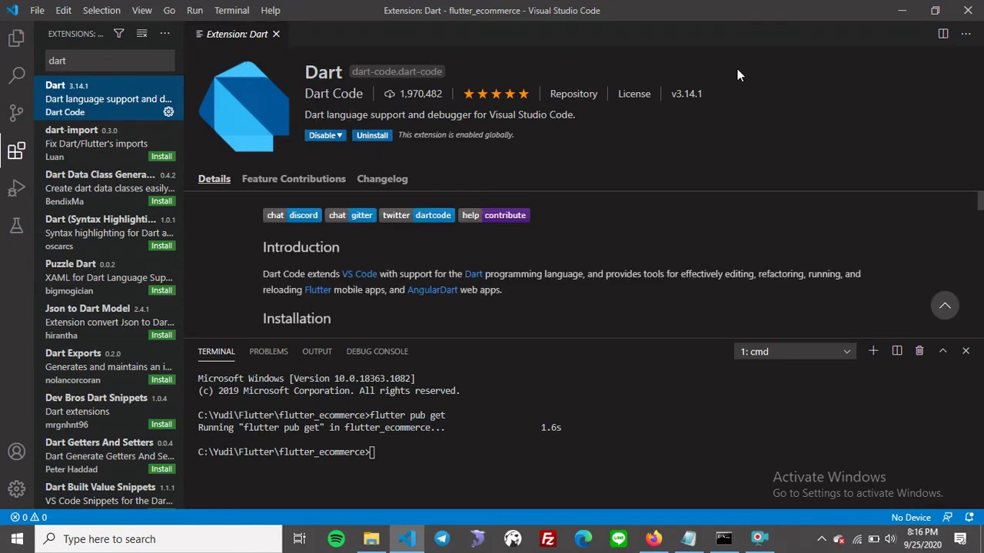
pyautogui.click(276, 34)
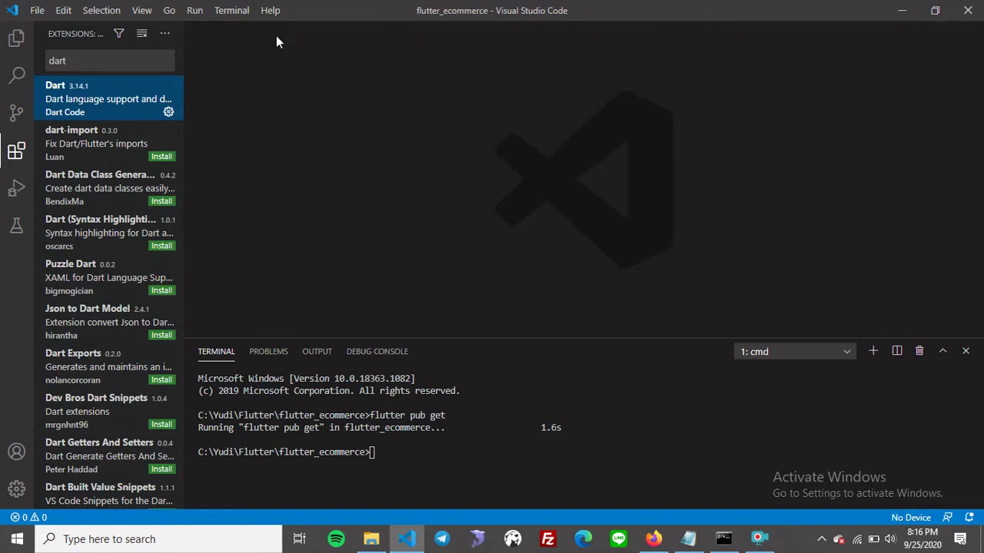
pyautogui.click(16, 37)
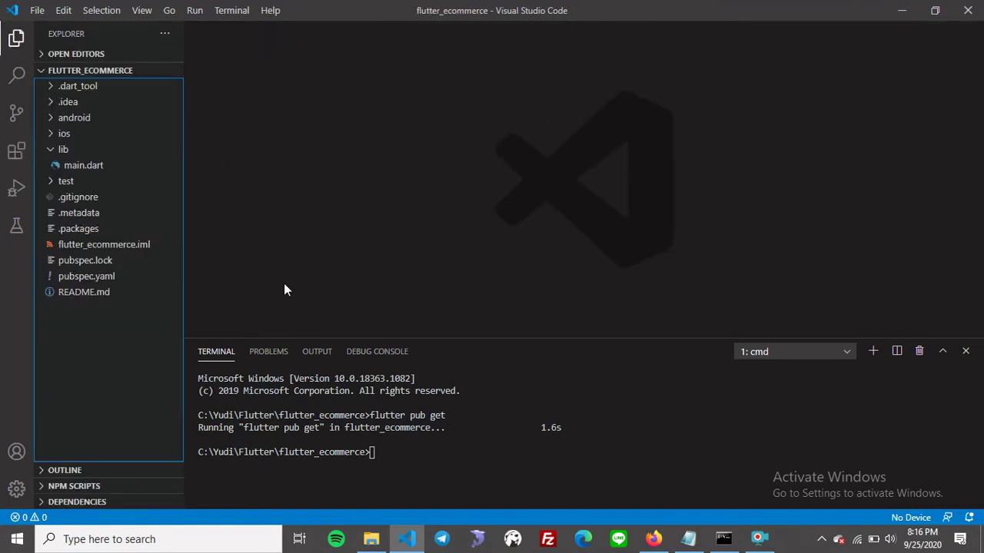
# Open main.dart and scroll through the default Flutter demo code.
pyautogui.click(454, 443)
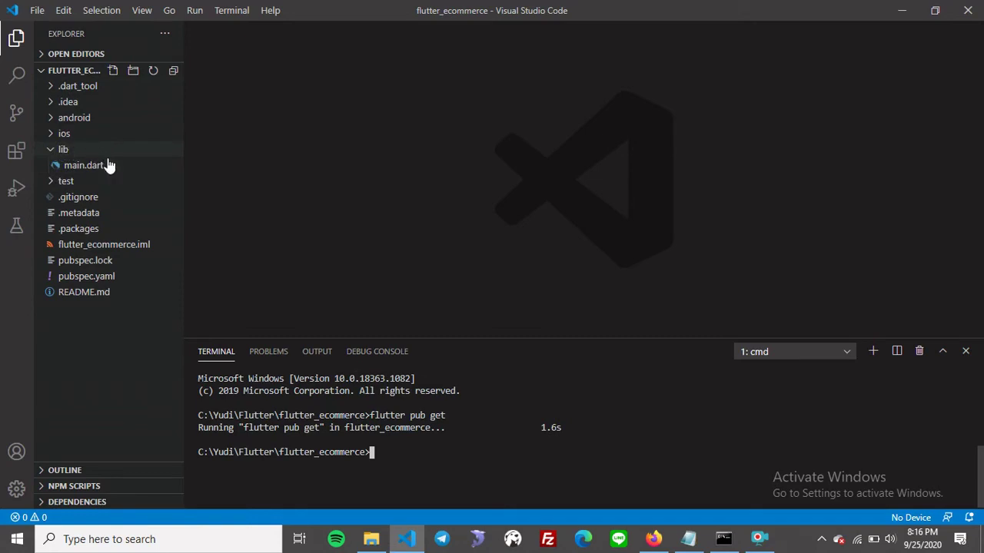
pyautogui.click(83, 169)
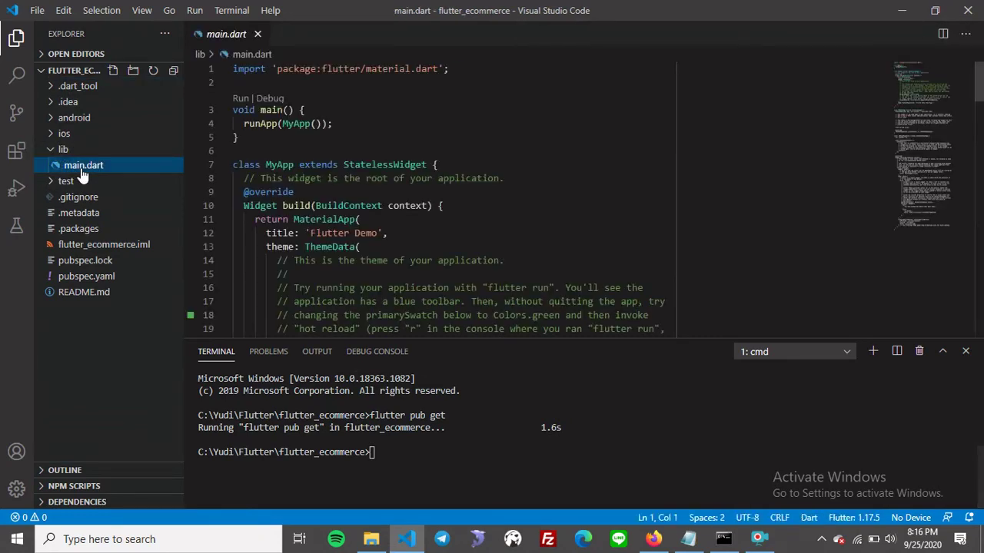
pyautogui.click(363, 123)
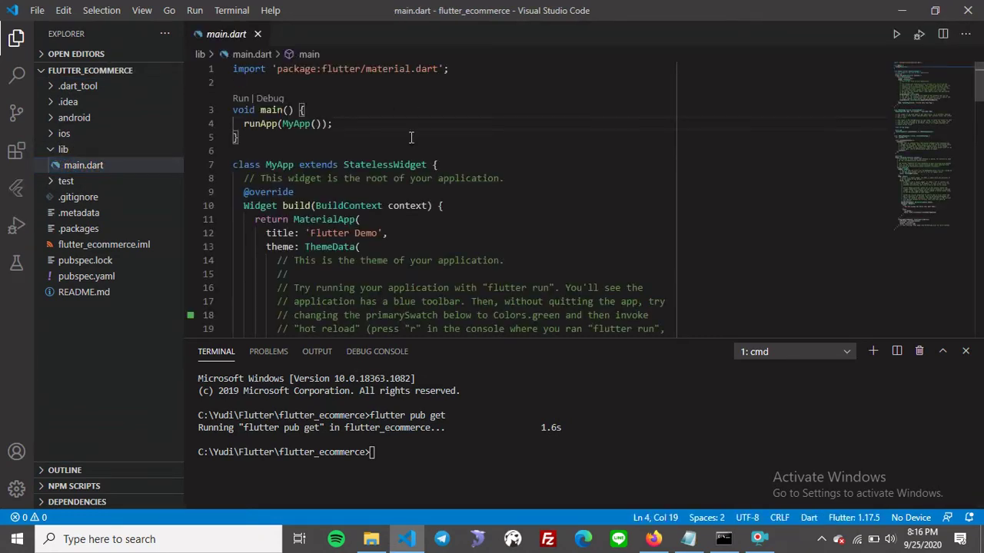
pyautogui.scroll(-3, 412, 148)
pyautogui.scroll(-4, 411, 147)
pyautogui.scroll(4, 409, 146)
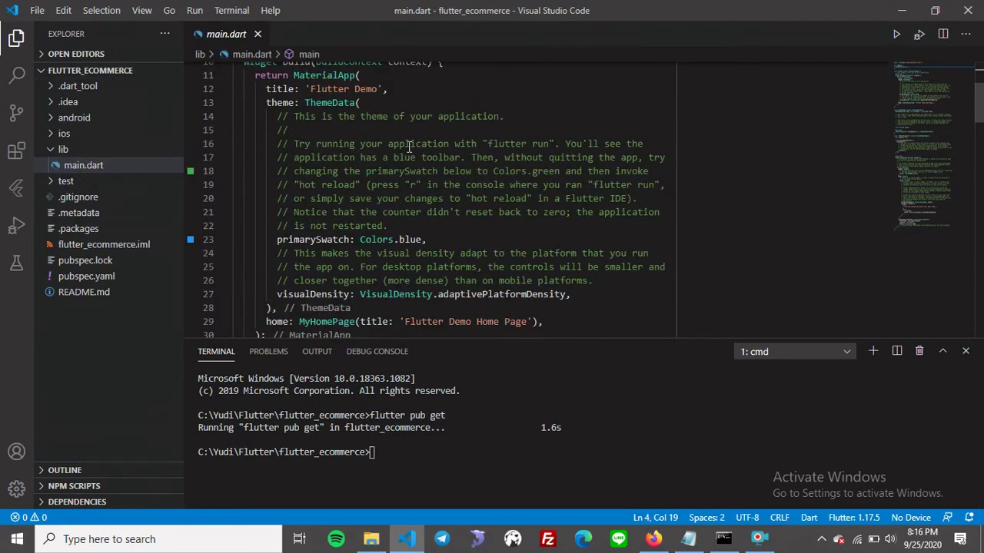
pyautogui.scroll(3, 424, 189)
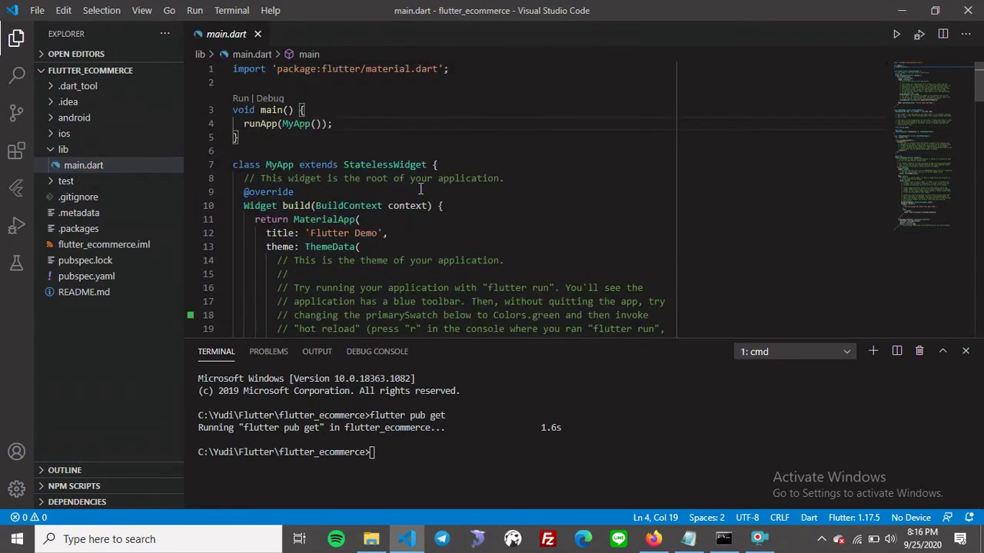
pyautogui.scroll(-4, 418, 187)
pyautogui.scroll(4, 415, 181)
# Expand and collapse the android, ios and lib folders in the Explorer.
pyautogui.click(74, 119)
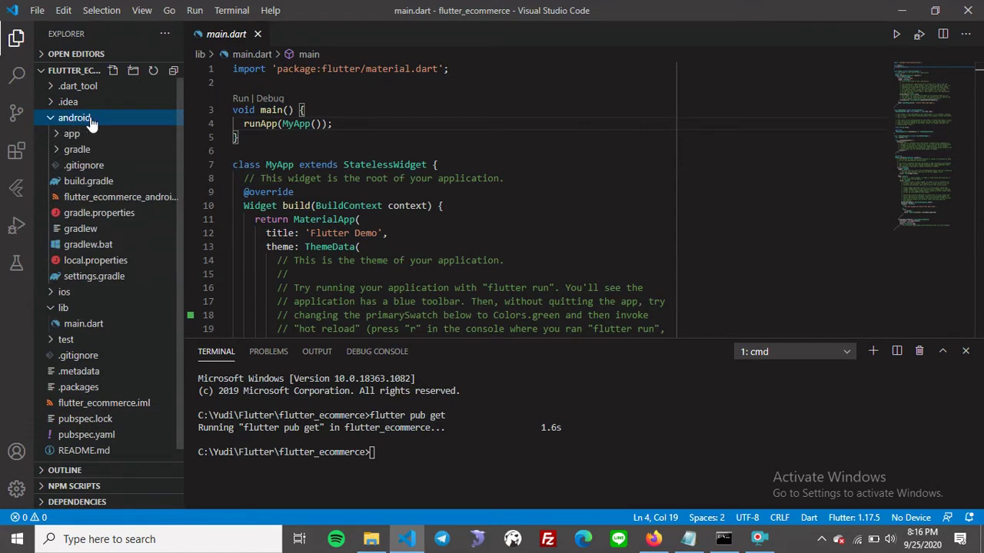
pyautogui.click(91, 118)
pyautogui.click(82, 137)
pyautogui.click(76, 135)
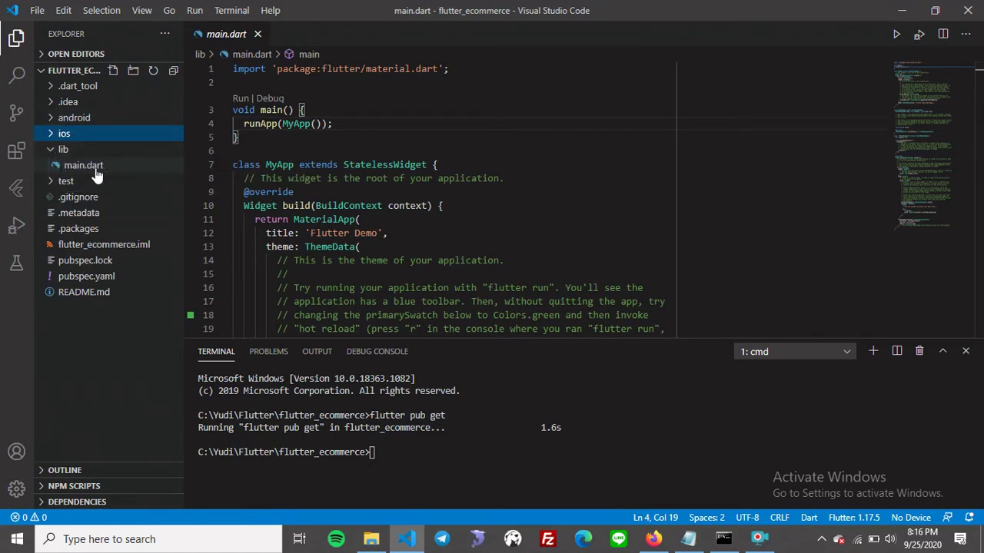
pyautogui.click(52, 150)
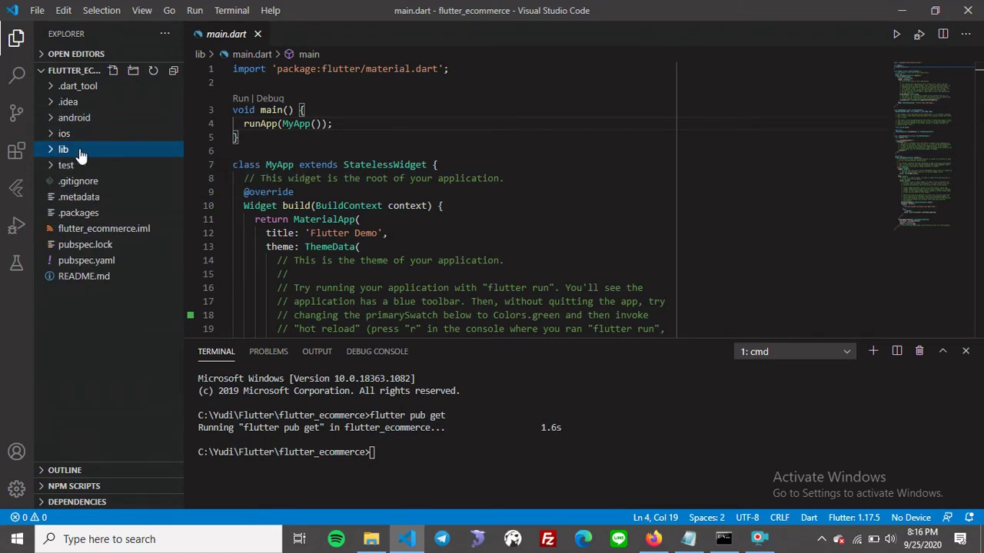
pyautogui.click(78, 151)
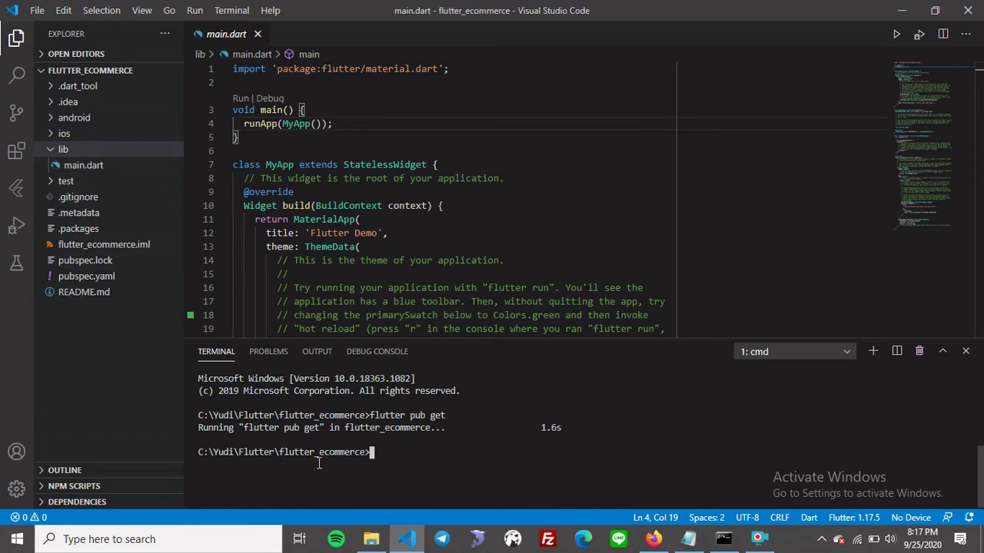
# Search Start for 'andr' and launch Android Studio.
pyautogui.click(17, 539)
pyautogui.write('andr')
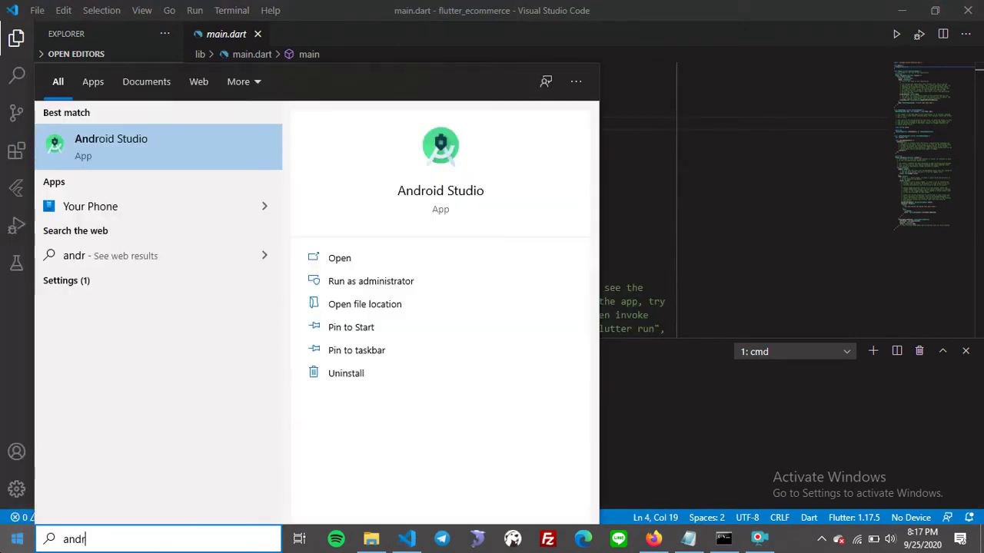
pyautogui.click(208, 147)
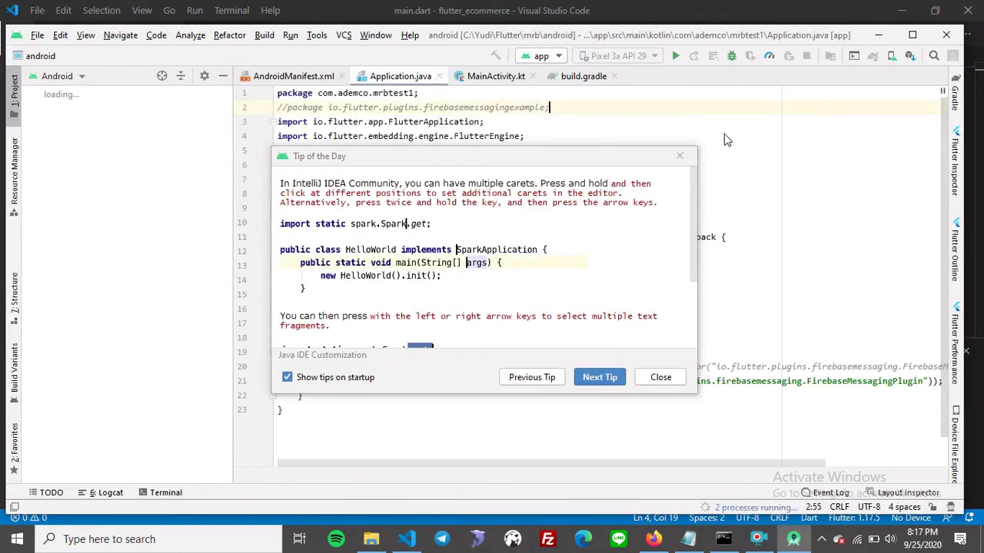
# Close Android Studio's Tip of the Day dialog.
pyautogui.click(680, 156)
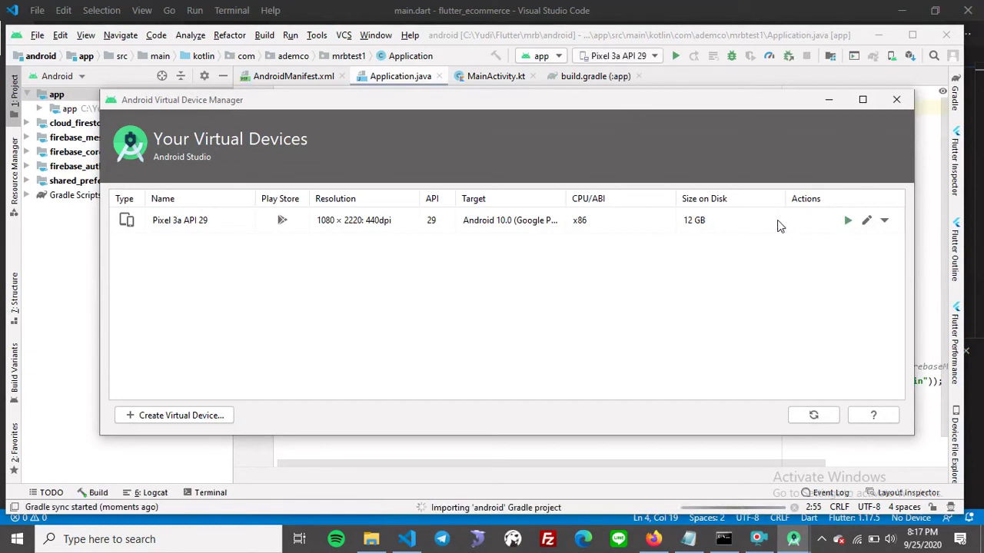
# Start the Pixel 3a API 29 emulator past its error dialogs, then minimize AVD Manager and Android Studio.
pyautogui.click(849, 221)
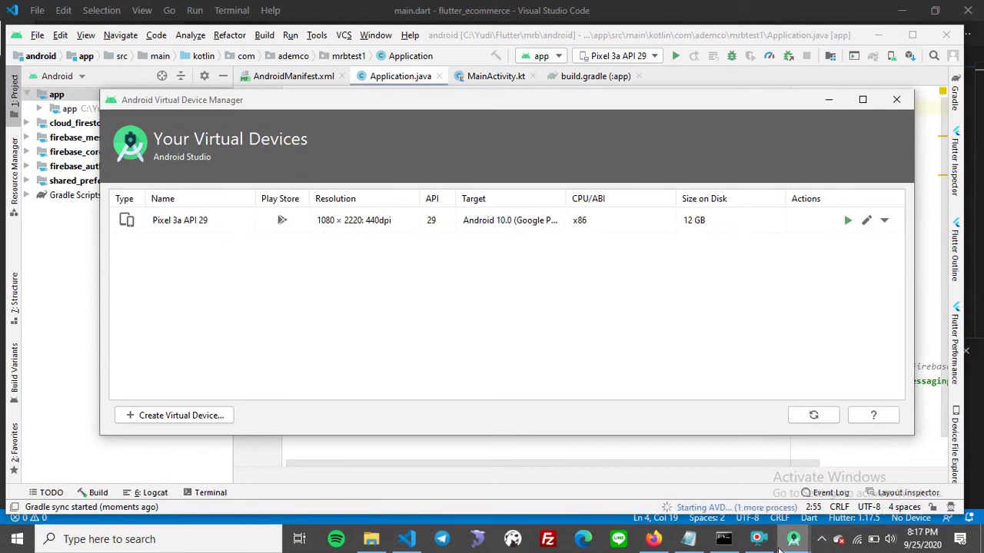
pyautogui.moveTo(794, 540)
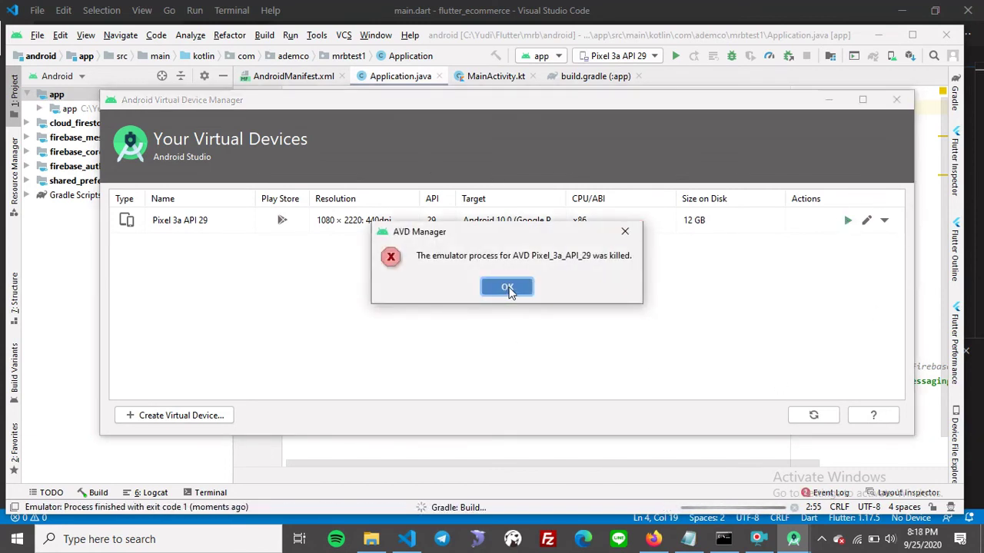
pyautogui.click(507, 288)
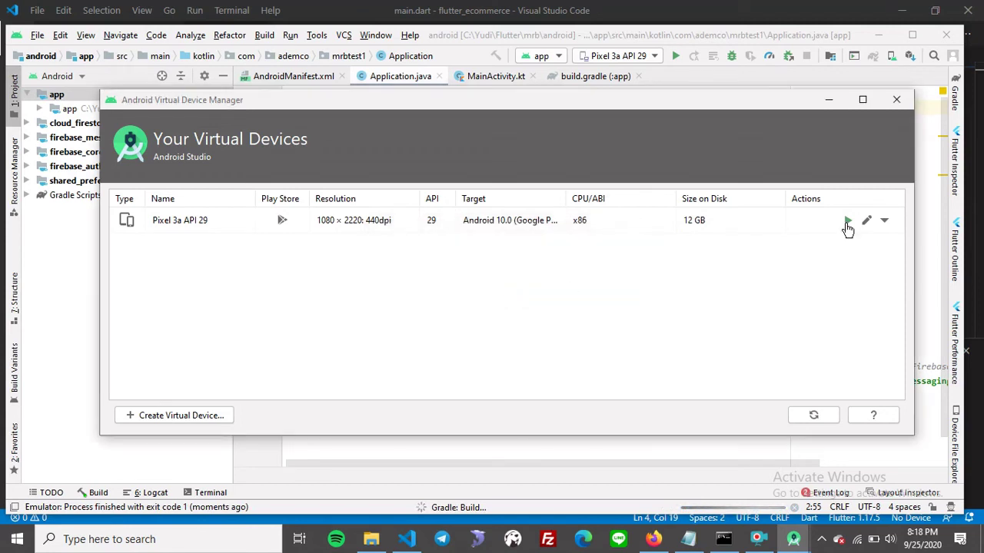
pyautogui.click(847, 222)
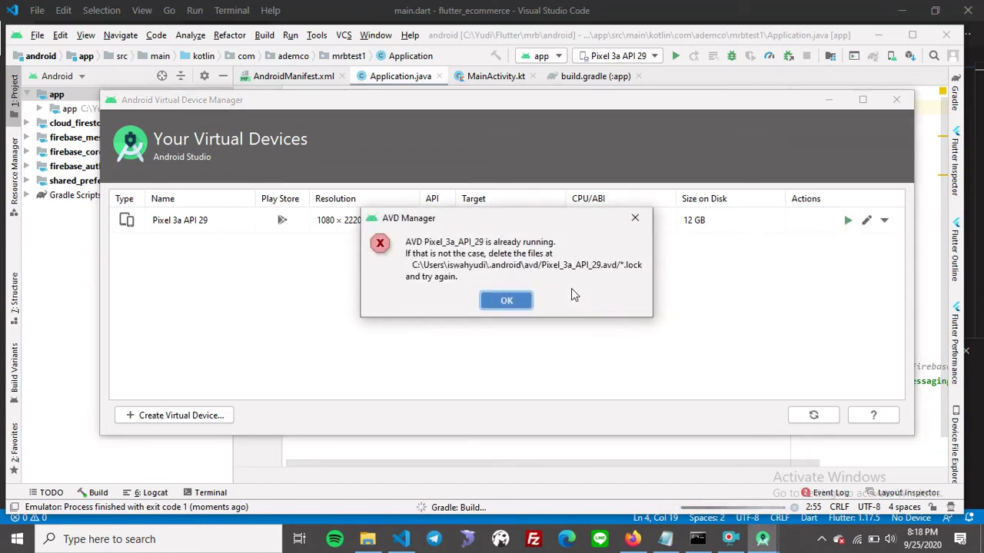
pyautogui.click(522, 304)
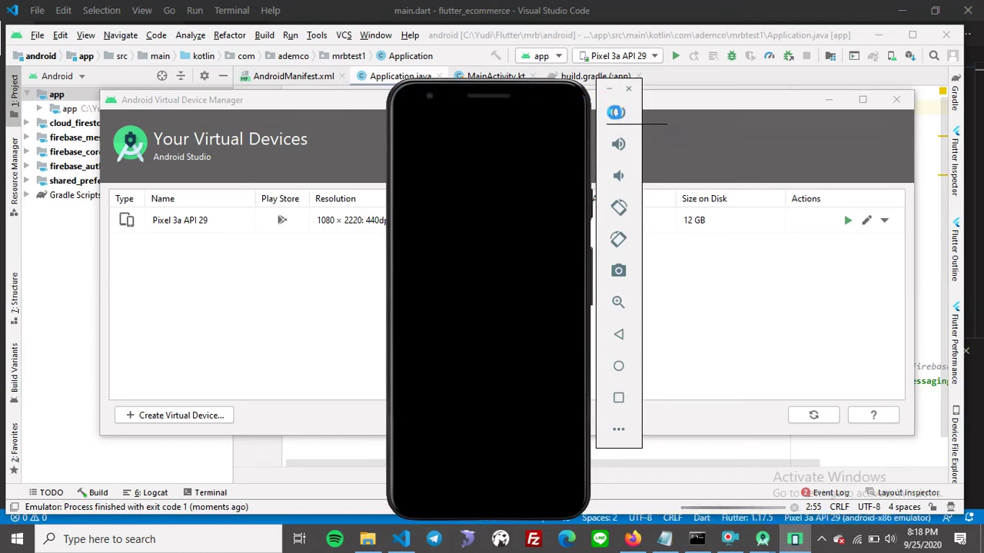
pyautogui.click(616, 112)
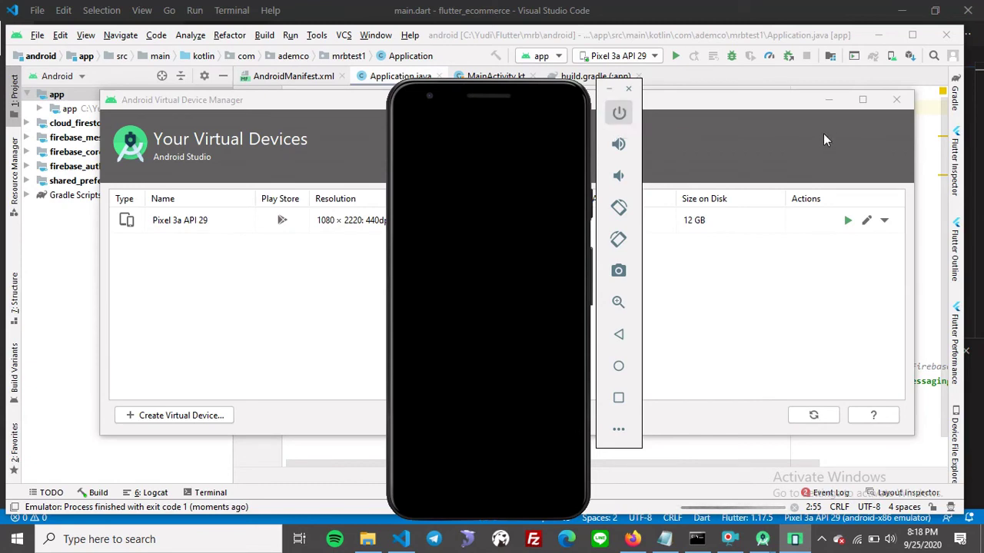
pyautogui.click(830, 100)
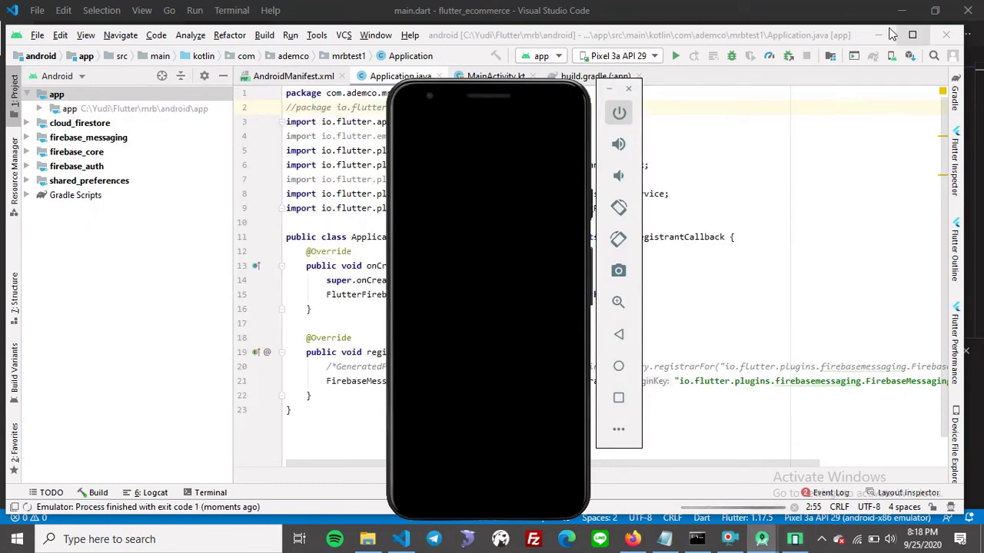
pyautogui.click(880, 34)
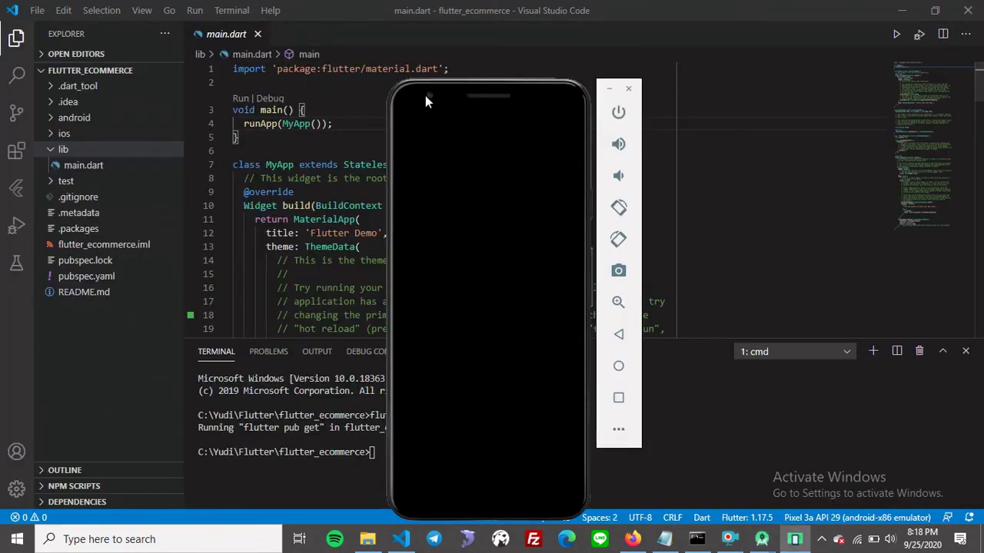
# Position the emulator window to the right of the VS Code editor.
pyautogui.moveTo(546, 87); pyautogui.dragTo(752, 60)
pyautogui.moveTo(745, 46); pyautogui.dragTo(744, 36)
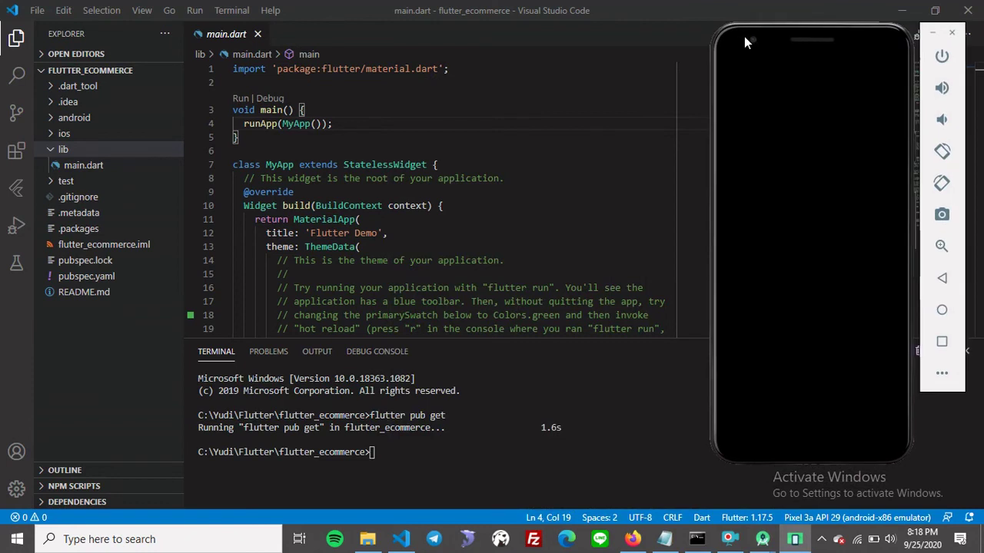
pyautogui.click(795, 543)
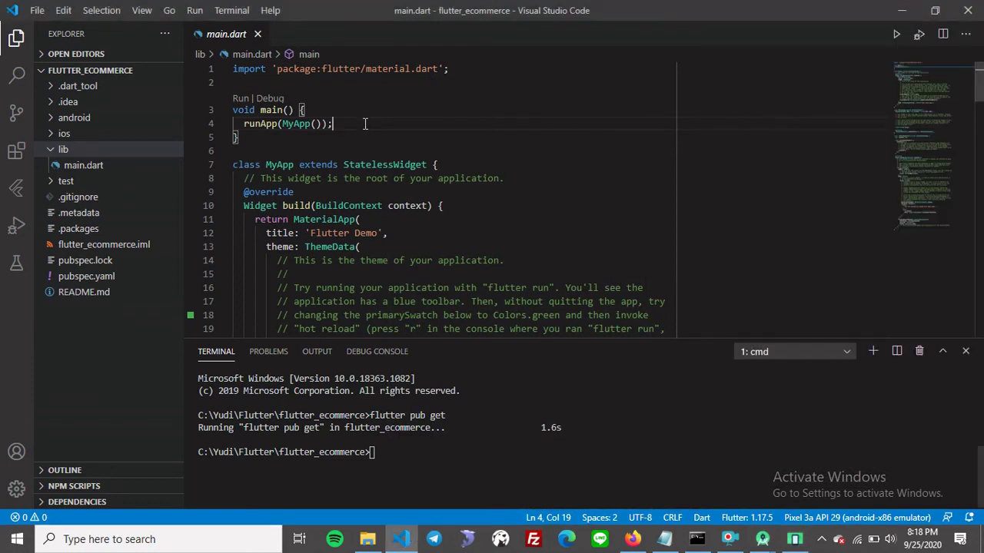
pyautogui.click(795, 543)
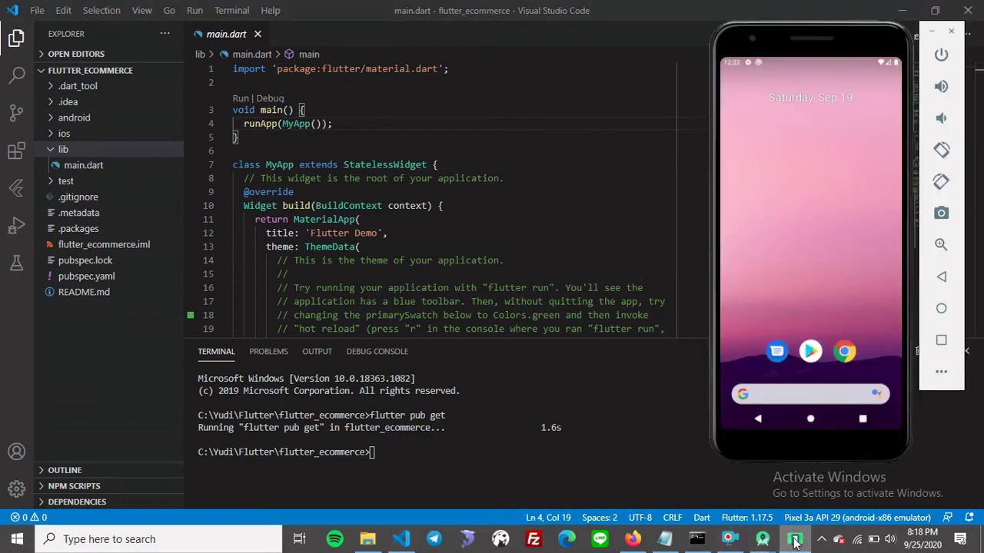
pyautogui.click(732, 542)
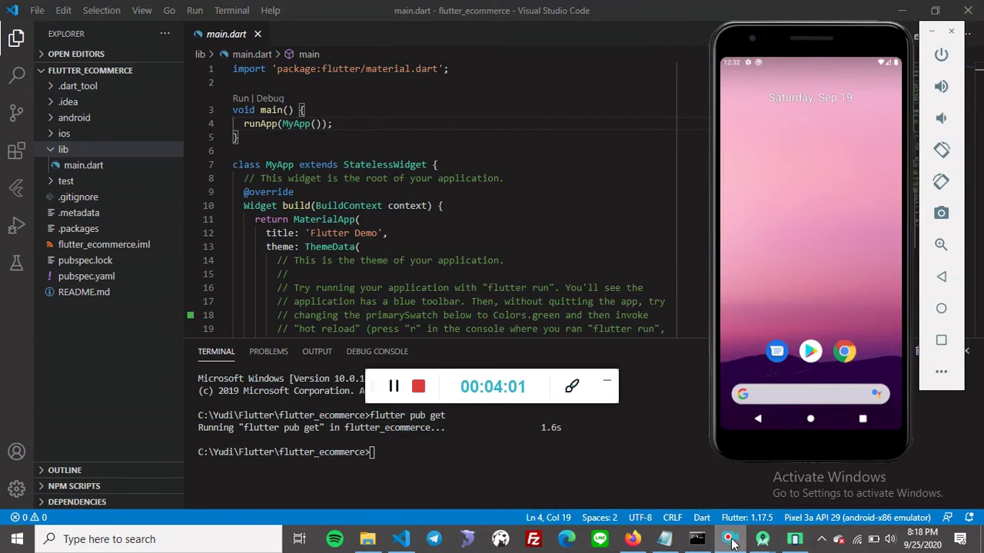
pyautogui.click(606, 380)
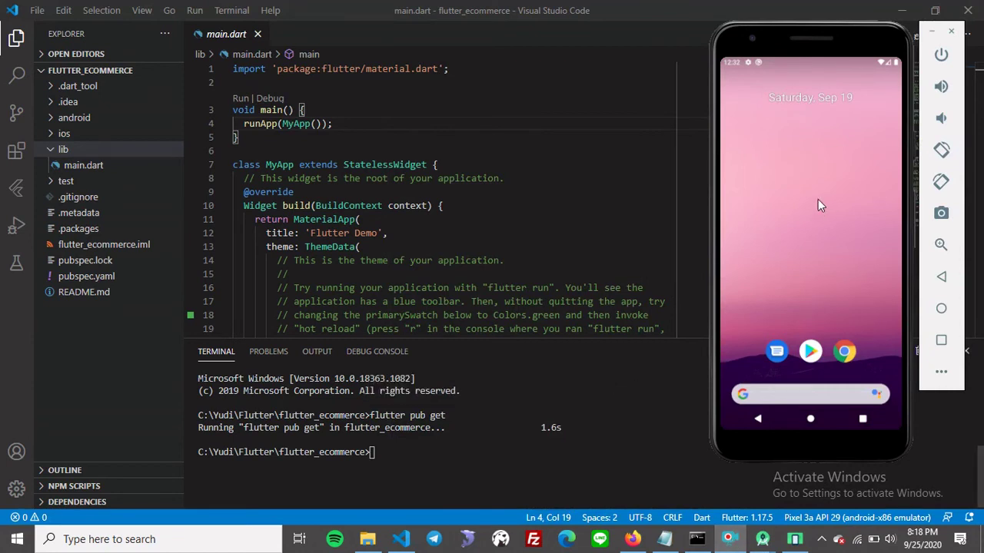
pyautogui.click(818, 206)
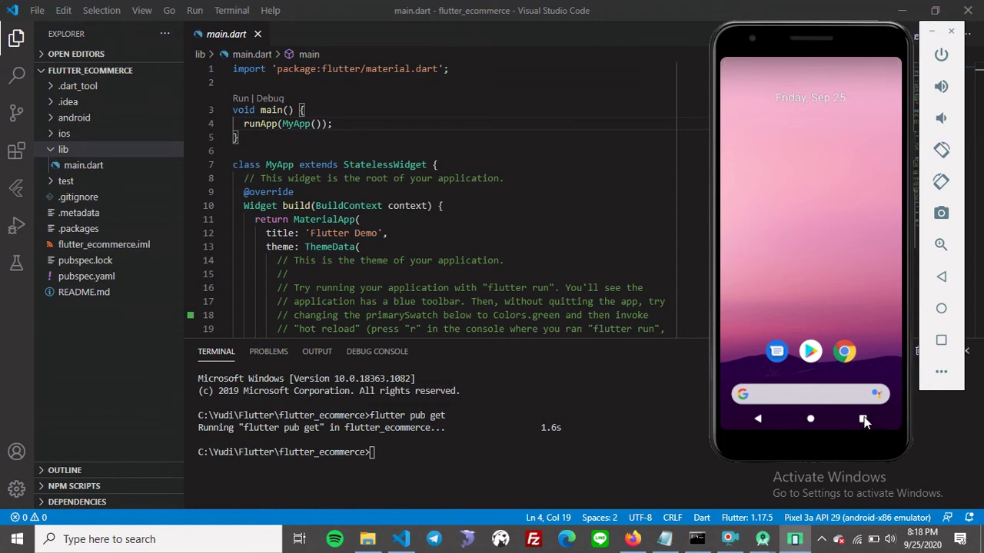
# Return the emulator to its home screen via Recents, then focus the VS Code terminal.
pyautogui.click(863, 420)
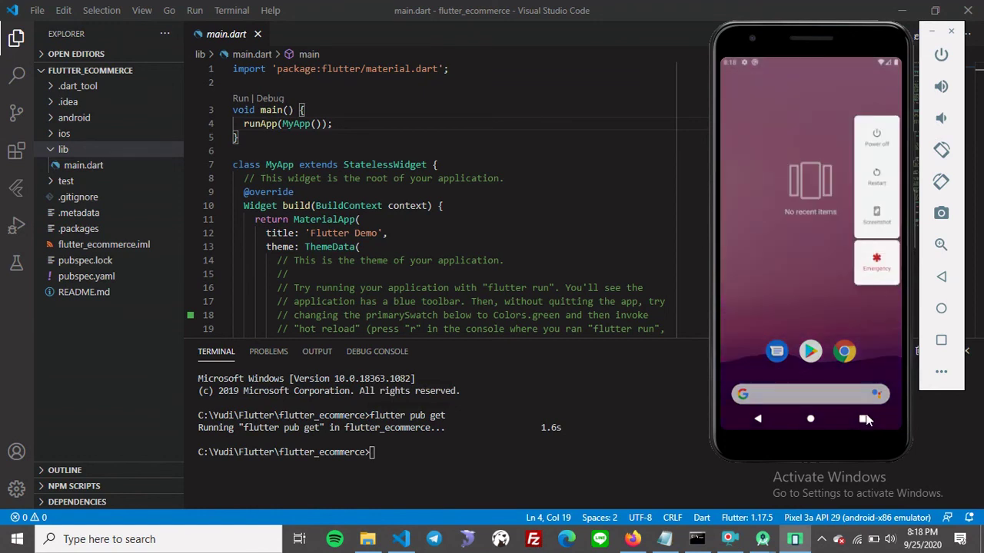
pyautogui.click(807, 227)
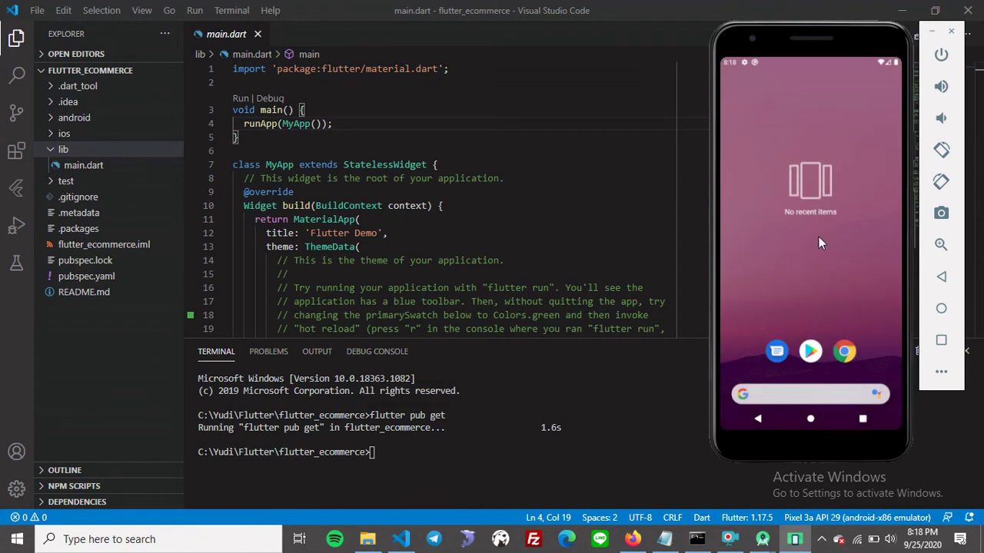
pyautogui.click(804, 216)
pyautogui.click(441, 460)
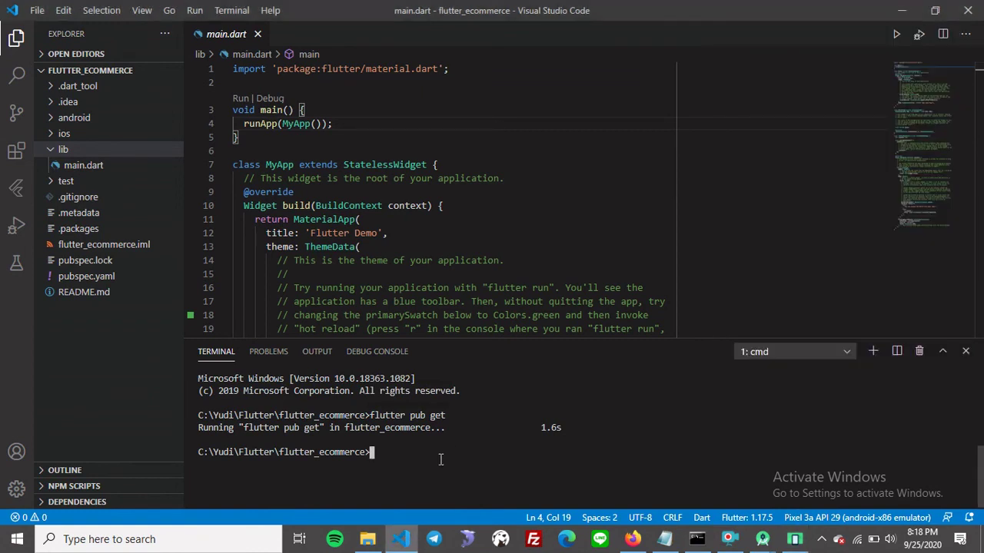
# Run flutter run in the VS Code terminal, which reports no supported devices.
pyautogui.write('flutter run')
pyautogui.press('Return')
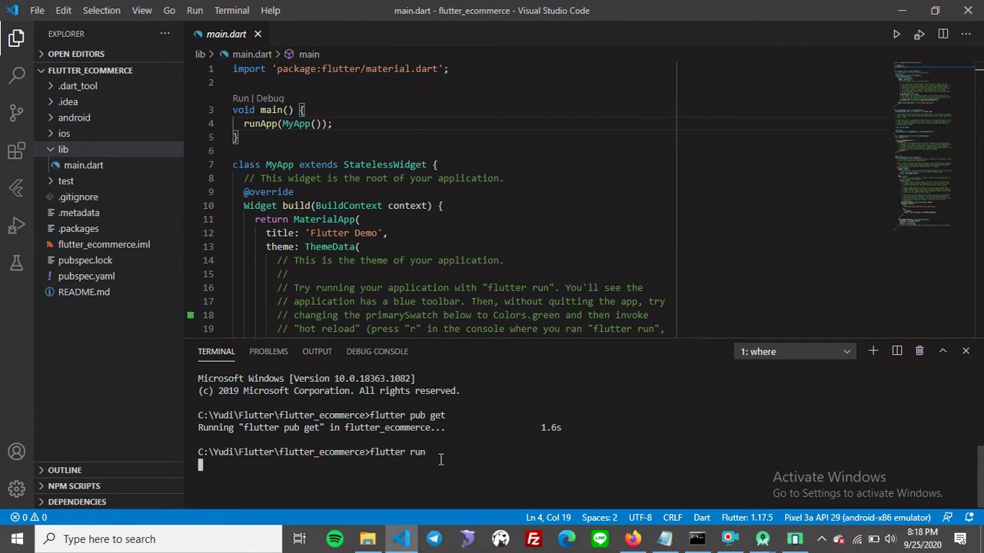
# Quit Android Studio, terminating its import, keep the emulator waiting, and recall flutter run.
pyautogui.click(793, 541)
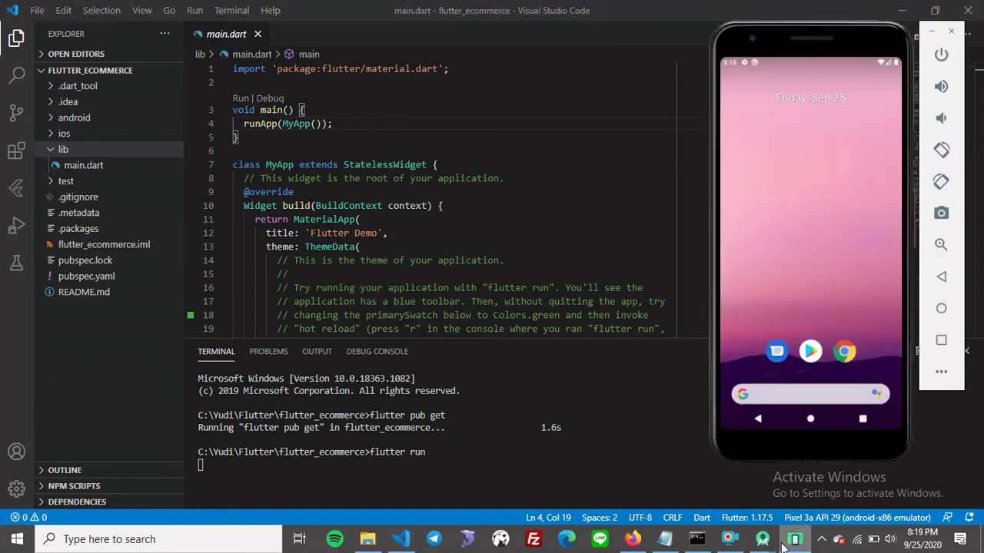
pyautogui.moveTo(762, 541)
pyautogui.click(907, 434)
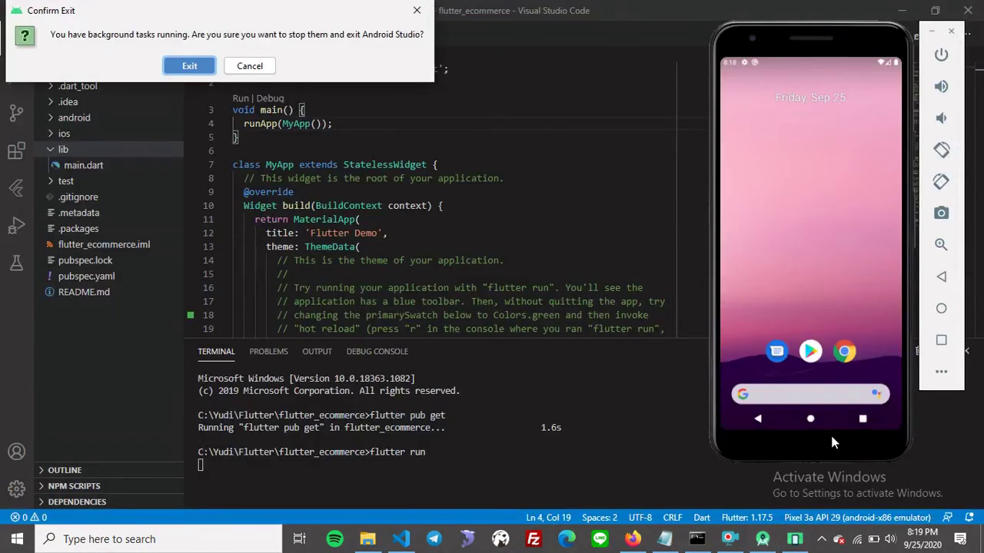
pyautogui.click(191, 66)
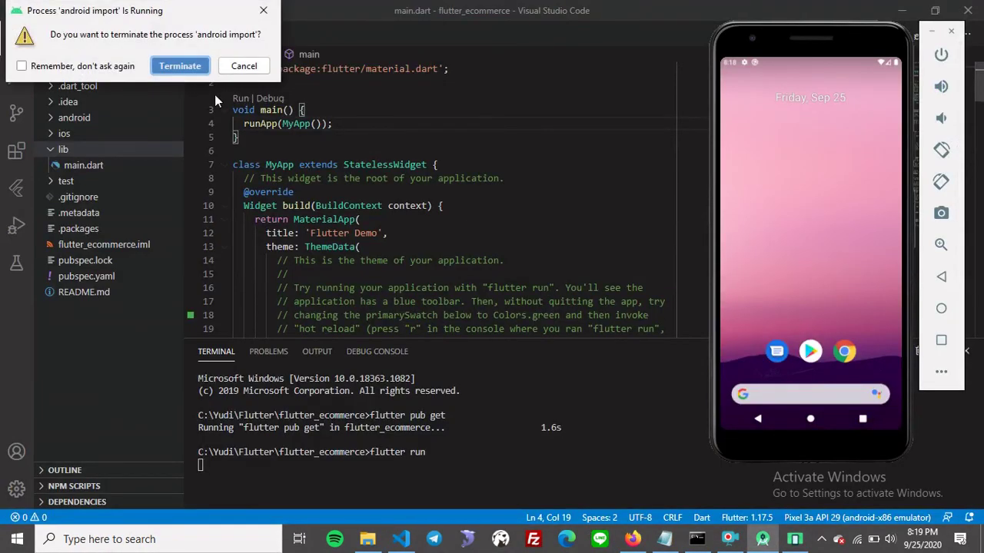
pyautogui.click(192, 68)
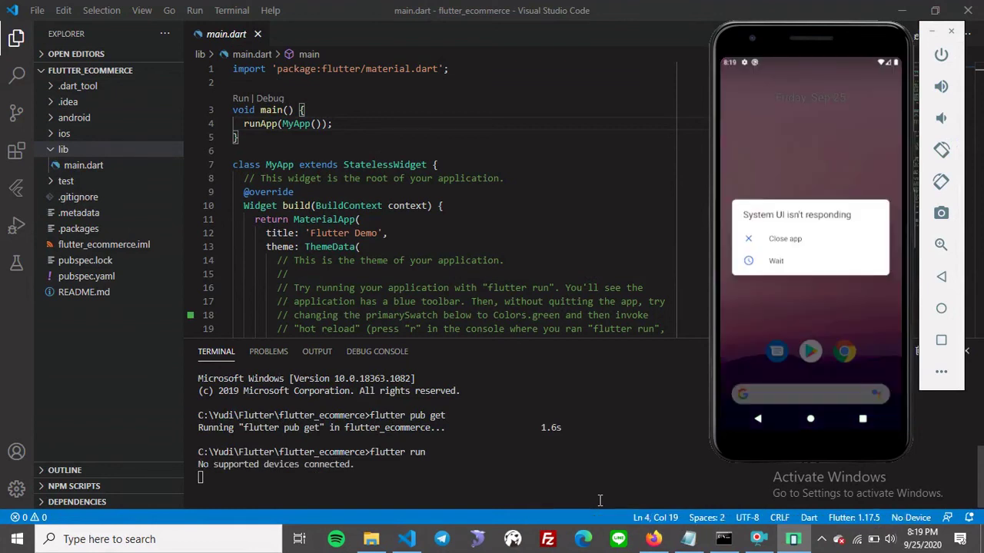
pyautogui.click(782, 268)
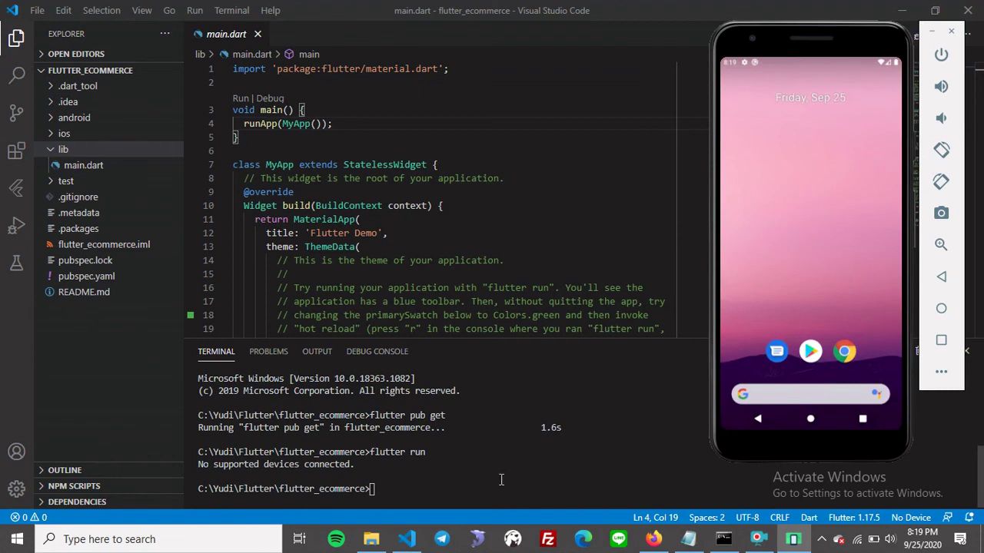
pyautogui.click(501, 480)
pyautogui.press('Up')
# Rerun flutter run and launch the Flutter demo app on the Pixel 3a emulator.
pyautogui.press('Return')
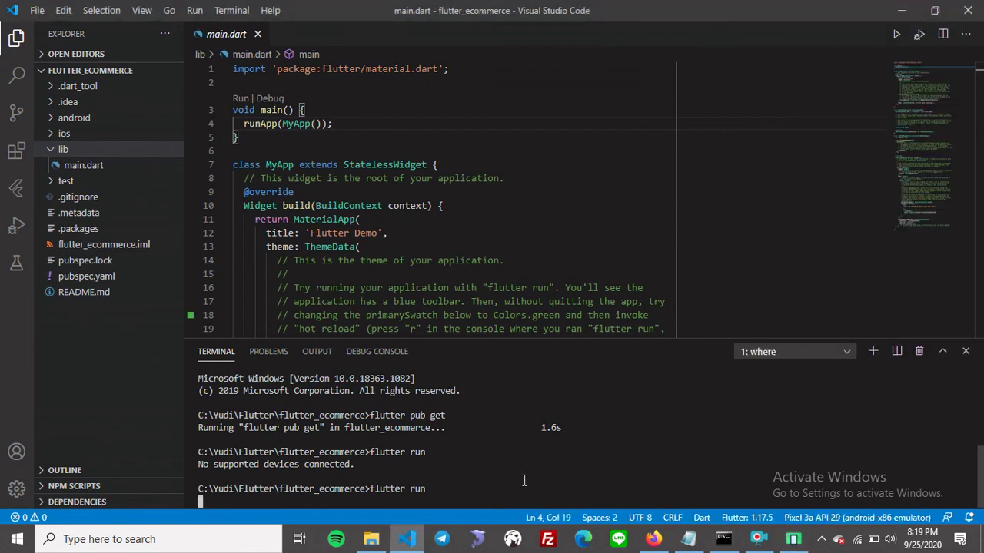
pyautogui.click(793, 538)
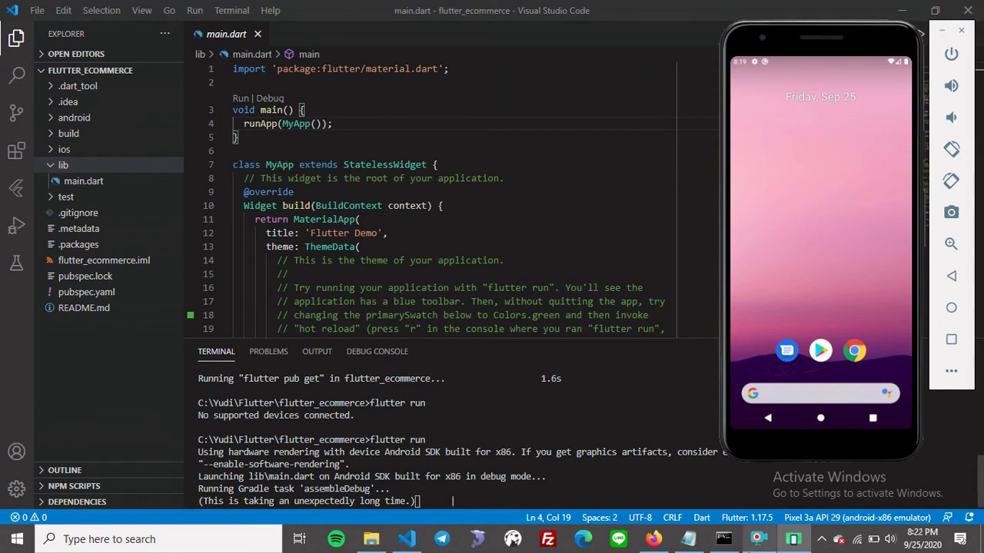
pyautogui.click(720, 498)
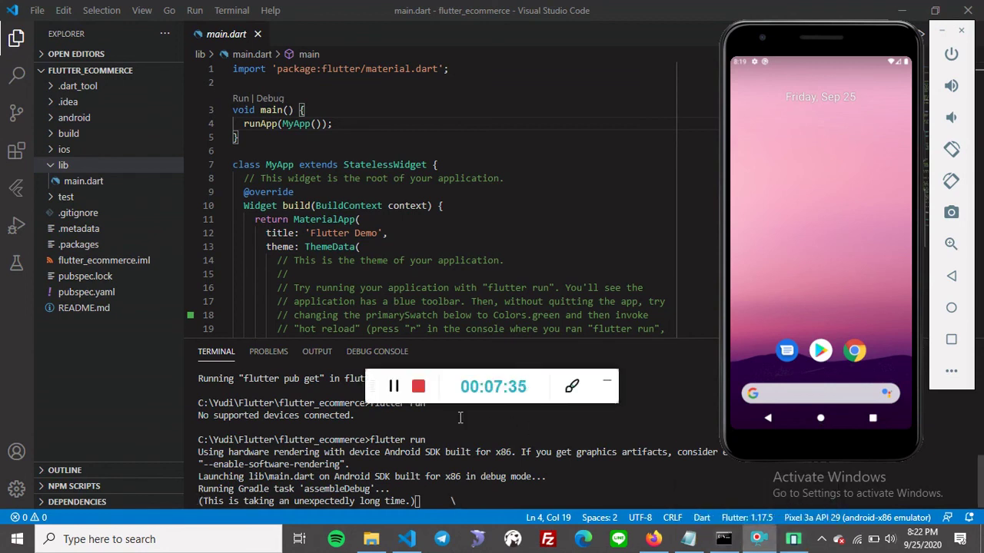
pyautogui.click(603, 382)
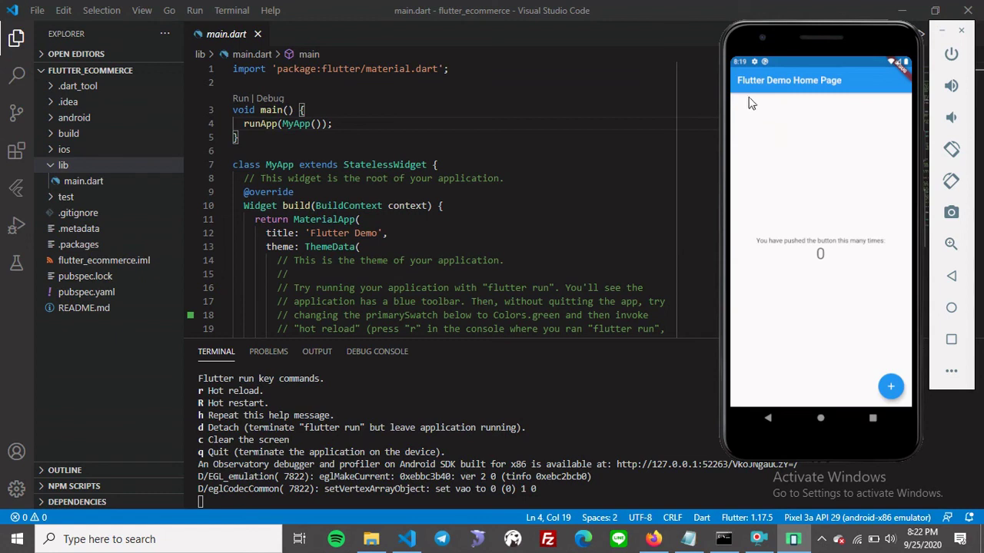
# Tap the demo app's + button repeatedly to raise the counter to 12.
pyautogui.click(893, 386)
pyautogui.click(893, 385)
pyautogui.click(893, 386)
pyautogui.click(892, 386)
pyautogui.click(893, 385)
pyautogui.click(893, 386)
pyautogui.click(893, 385)
pyautogui.click(893, 386)
pyautogui.click(893, 385)
pyautogui.click(893, 385)
pyautogui.click(893, 385)
pyautogui.click(893, 386)
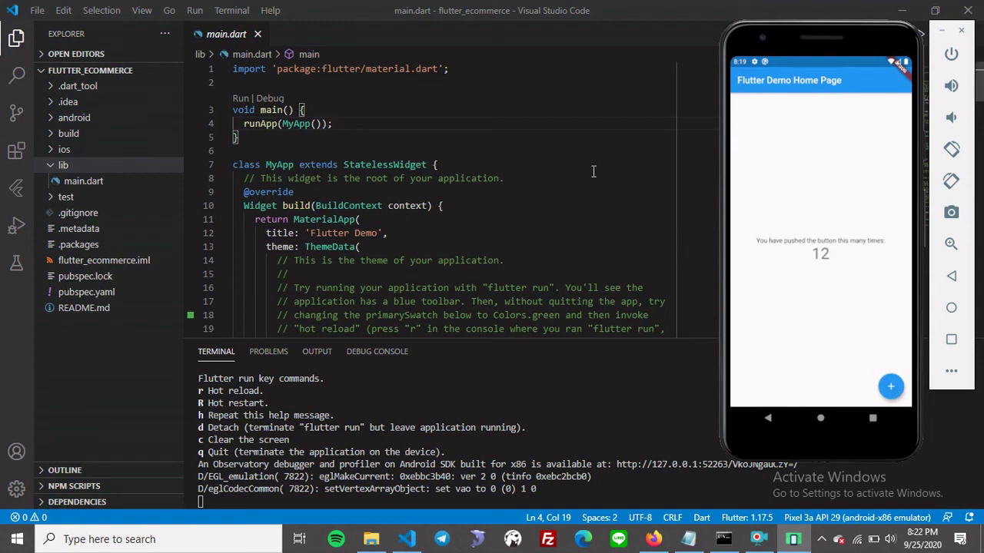